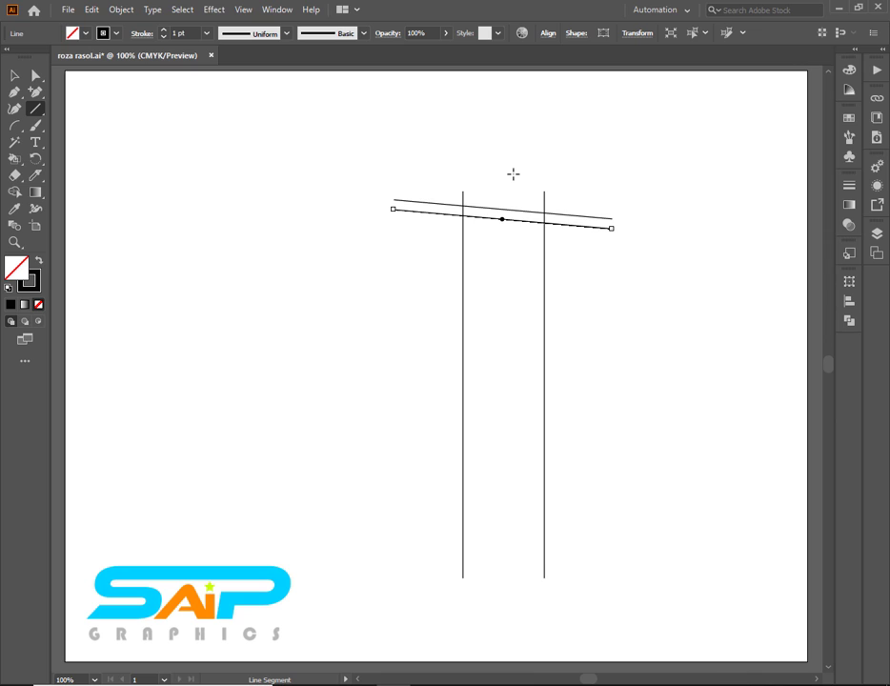
- Repeat the downward copy of the slanted line until evenly spaced lines fill the full height of the two vertical lines
key(ctrl+d)
key(ctrl+d)
key(ctrl+d)
key(ctrl+d)
key(ctrl+d)
key(ctrl+d)
key(ctrl+d)
key(ctrl+d)
key(ctrl+d)
key(ctrl+d)
key(ctrl+d)
key(ctrl+d)
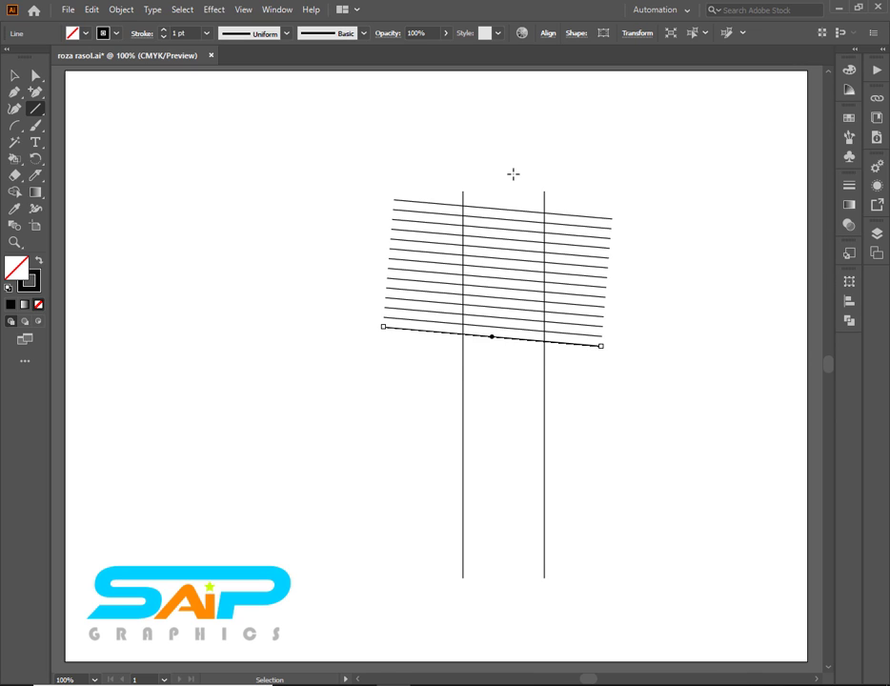
key(ctrl+d)
key(ctrl+d)
key(ctrl+d)
key(ctrl+d)
key(ctrl+d)
key(ctrl+d)
key(ctrl+d)
key(ctrl+d)
key(ctrl+d)
key(ctrl+d)
key(ctrl+d)
key(ctrl+d)
key(ctrl+d)
key(ctrl+d)
key(ctrl+d)
key(ctrl+d)
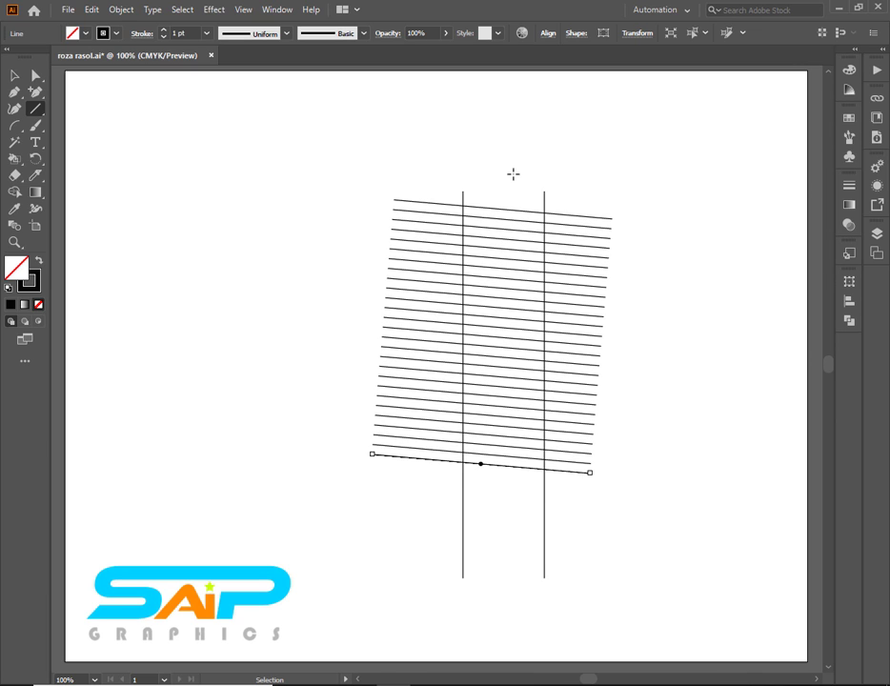
key(ctrl+d)
key(ctrl+d)
key(ctrl+d)
key(ctrl+d)
key(ctrl+d)
key(ctrl+d)
key(ctrl+d)
key(ctrl+d)
key(ctrl+d)
key(ctrl+d)
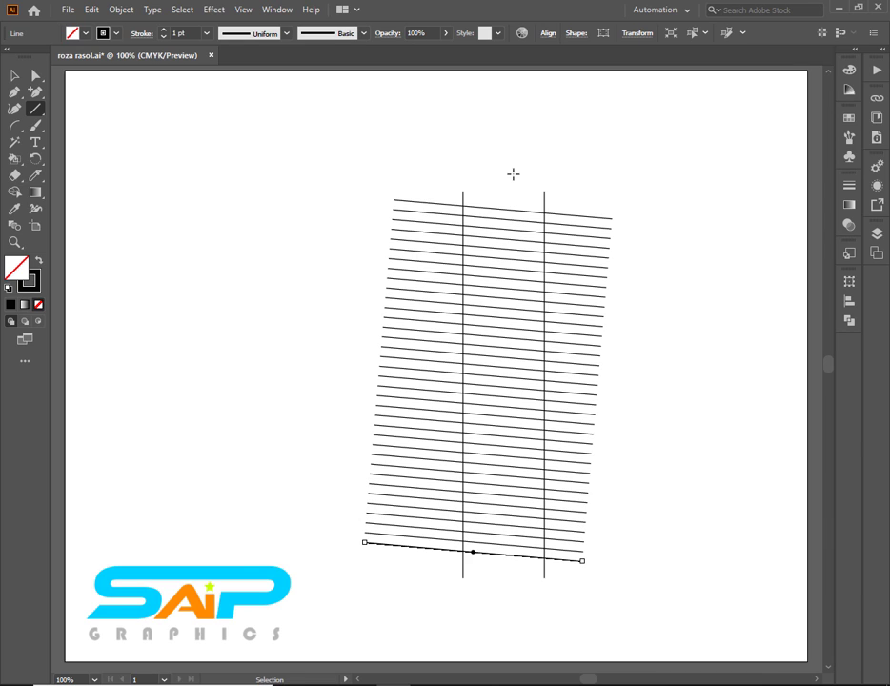
key(ctrl+d)
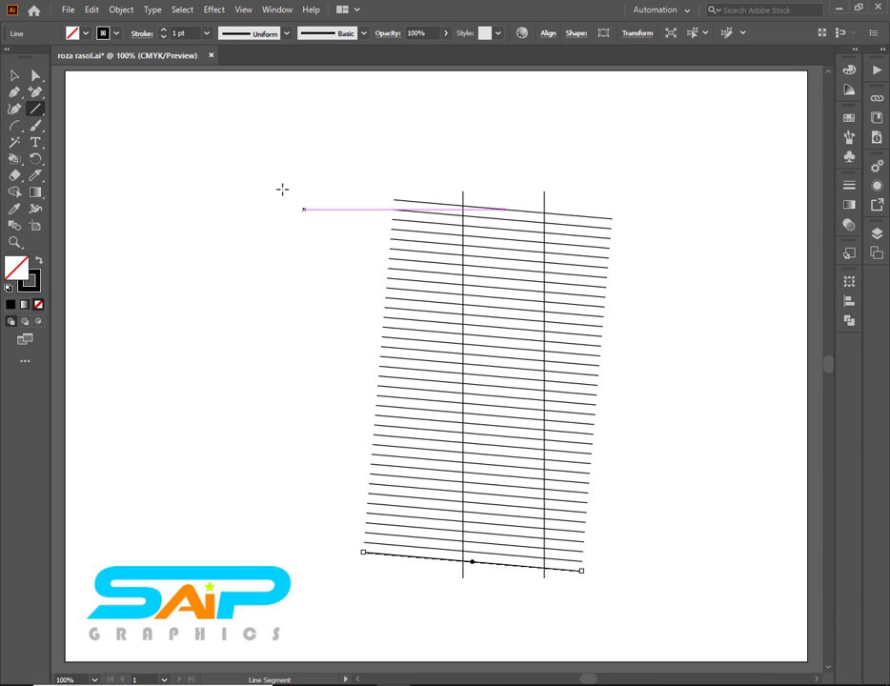
- Select all the lines and trim the slanted lines and upper stubs extending beyond the two verticals using Shape Builder
click(12, 75)
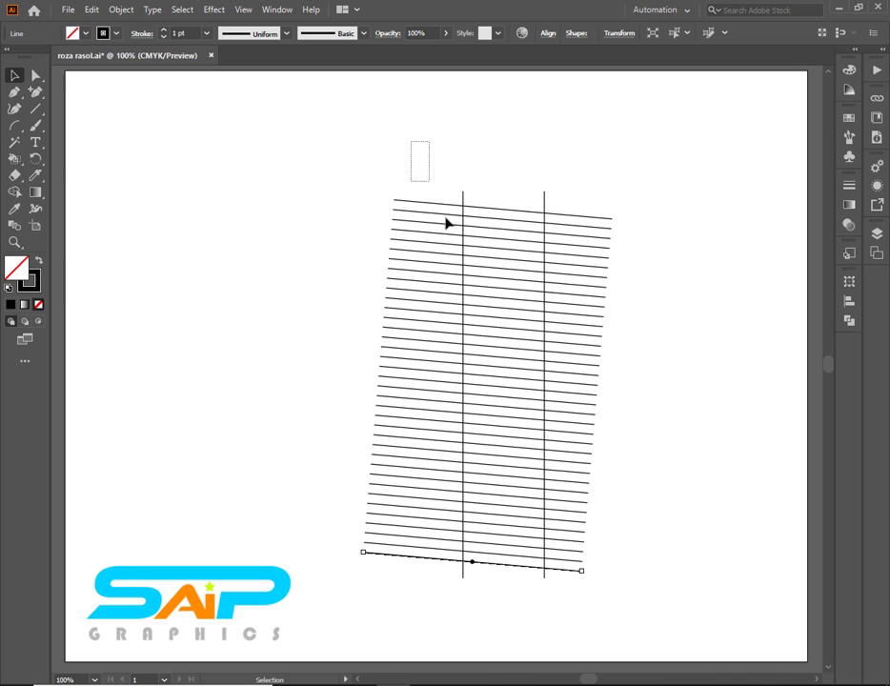
drag(429, 181, 639, 580)
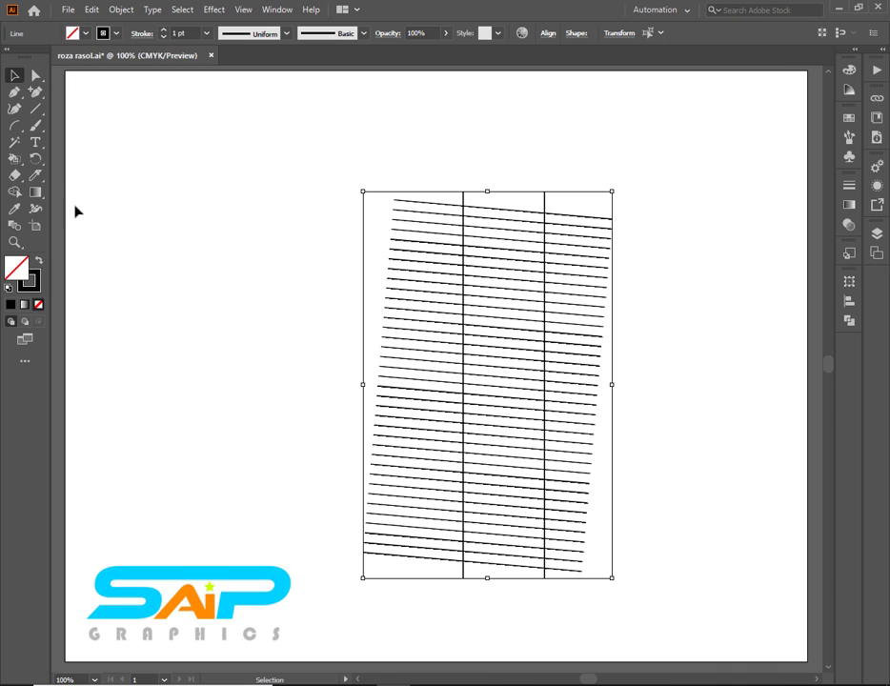
click(15, 192)
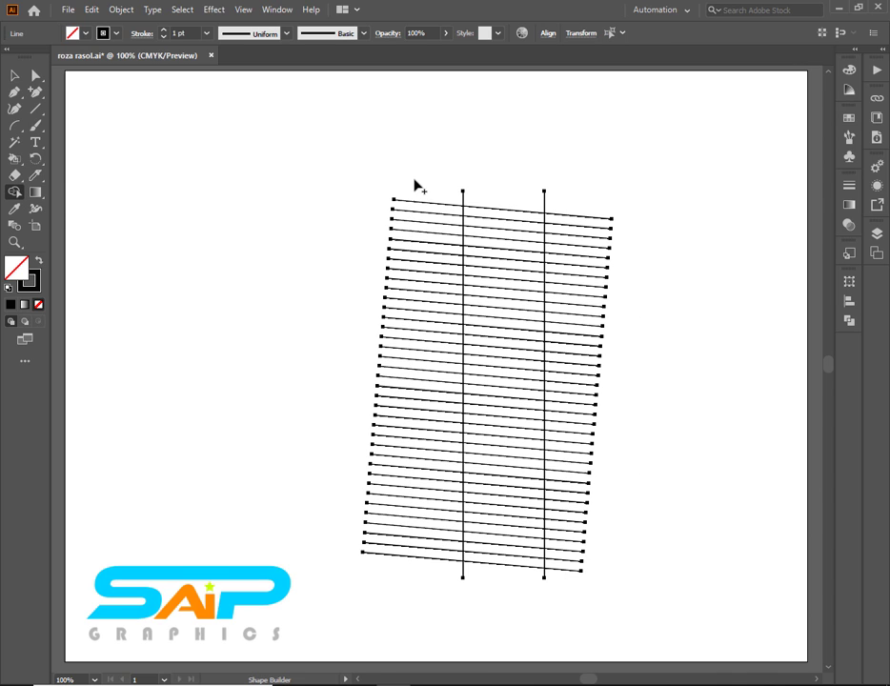
mouse_move(419, 191)
mouse_down()
mouse_move(422, 402)
mouse_move(399, 593)
mouse_move(324, 540)
mouse_move(351, 177)
mouse_move(419, 190)
mouse_up()
drag(567, 196, 583, 463)
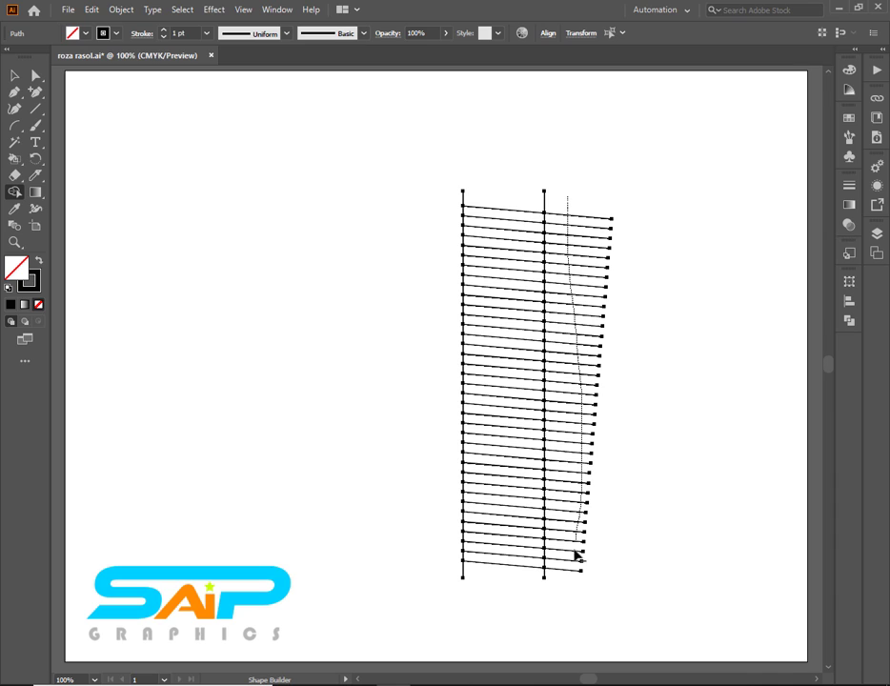
drag(616, 536, 626, 187)
mouse_move(568, 203)
mouse_down()
mouse_move(452, 196)
mouse_move(464, 176)
mouse_move(541, 181)
mouse_move(559, 205)
mouse_up()
- Duplicate the left vertical edge of the tower a short distance to its left
click(14, 78)
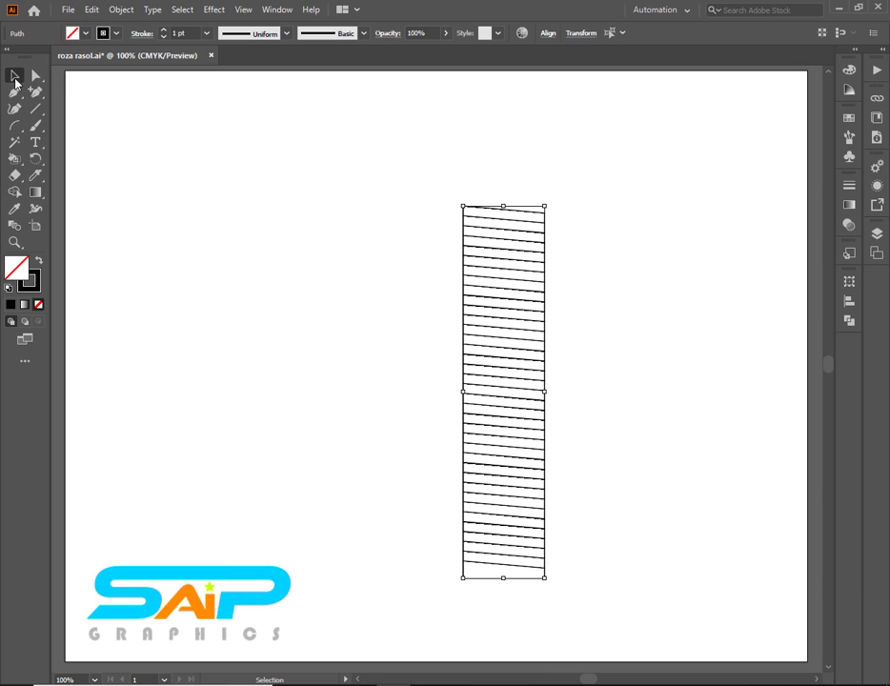
click(416, 255)
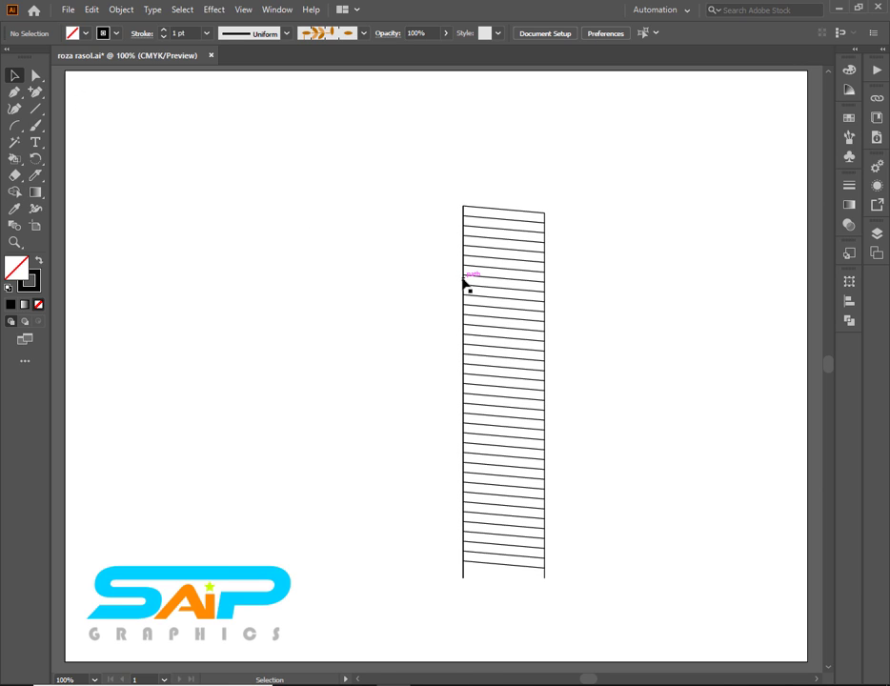
drag(463, 282, 446, 284)
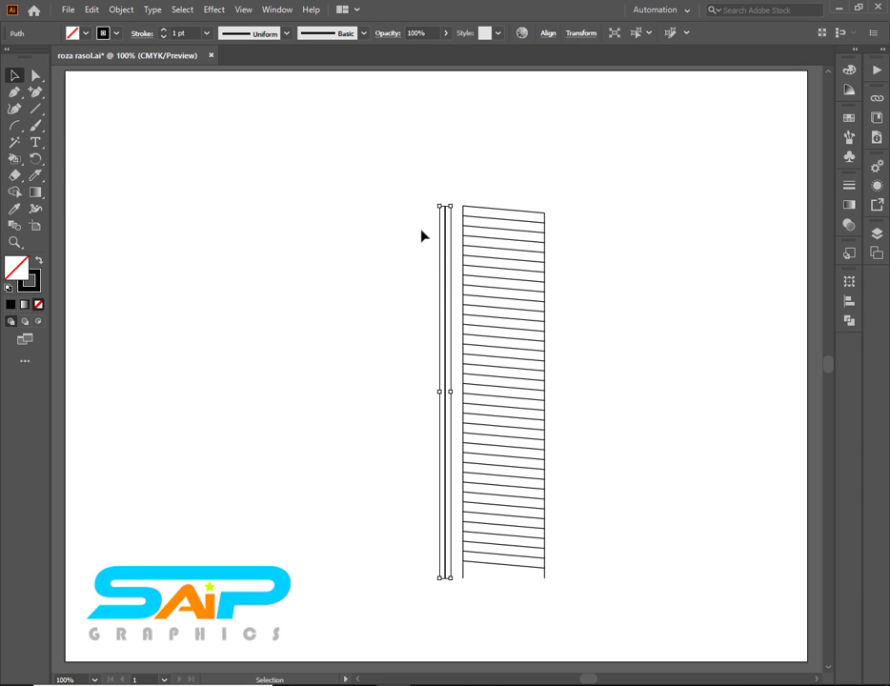
- Draw a short horizontal line above the two left vertical lines of the tower
click(36, 110)
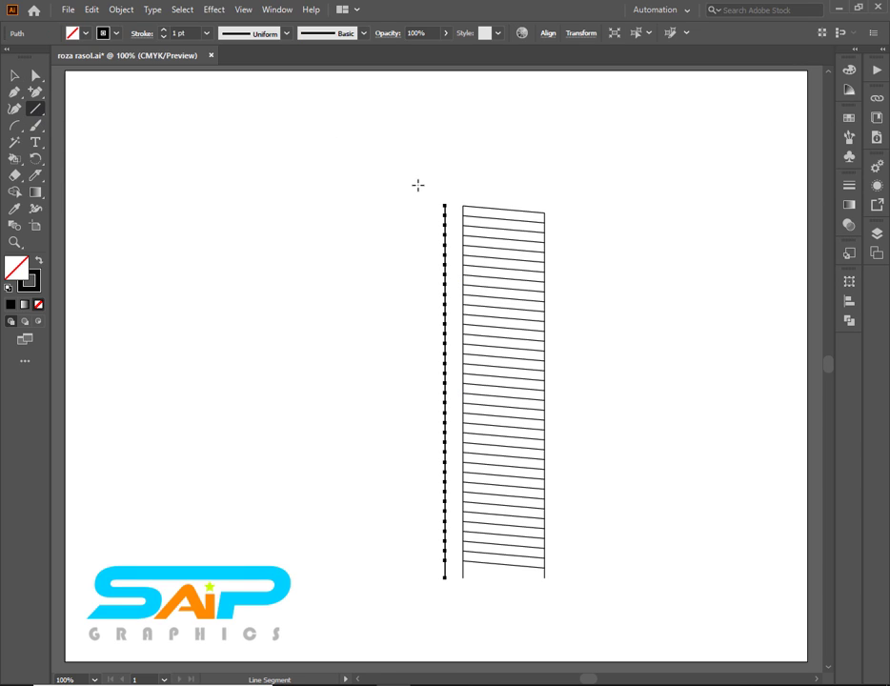
drag(417, 185, 484, 196)
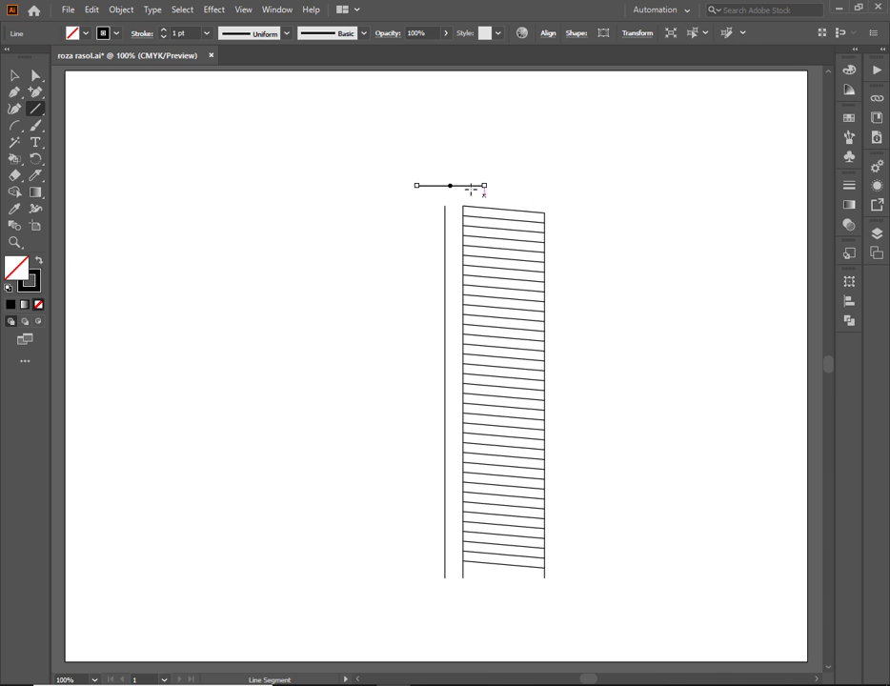
key(v)
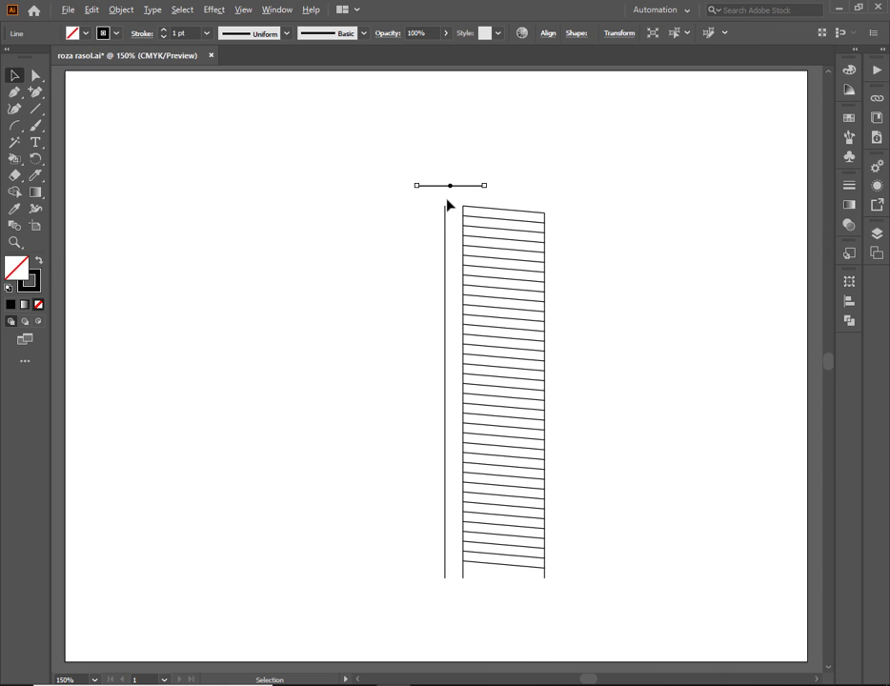
- Tilt the short line up to meet the tower's upper front corner and copy it down to the next floor line
scroll(447, 199, up, 2)
scroll(448, 202, up, 3)
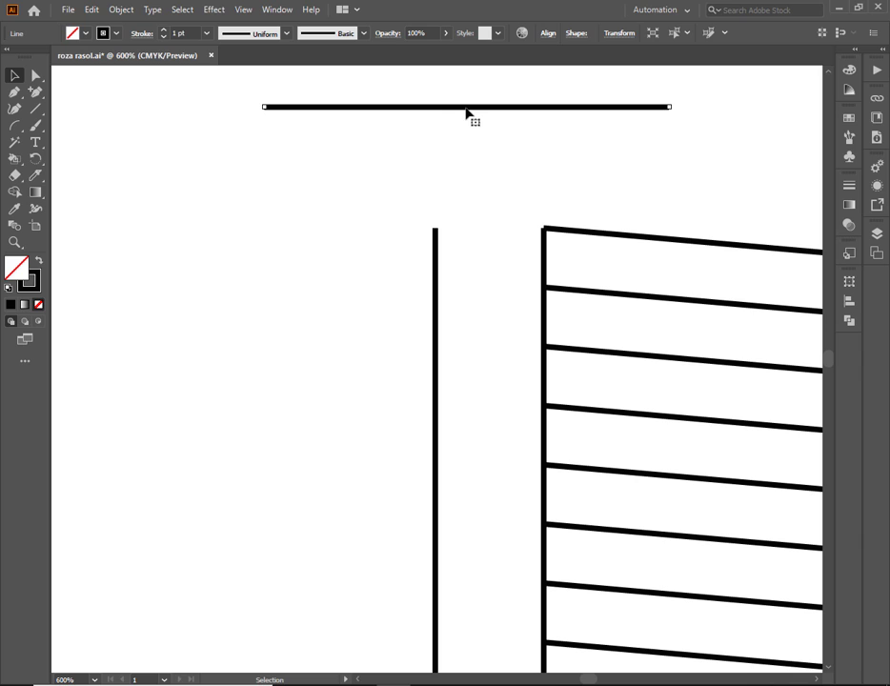
drag(466, 112, 448, 173)
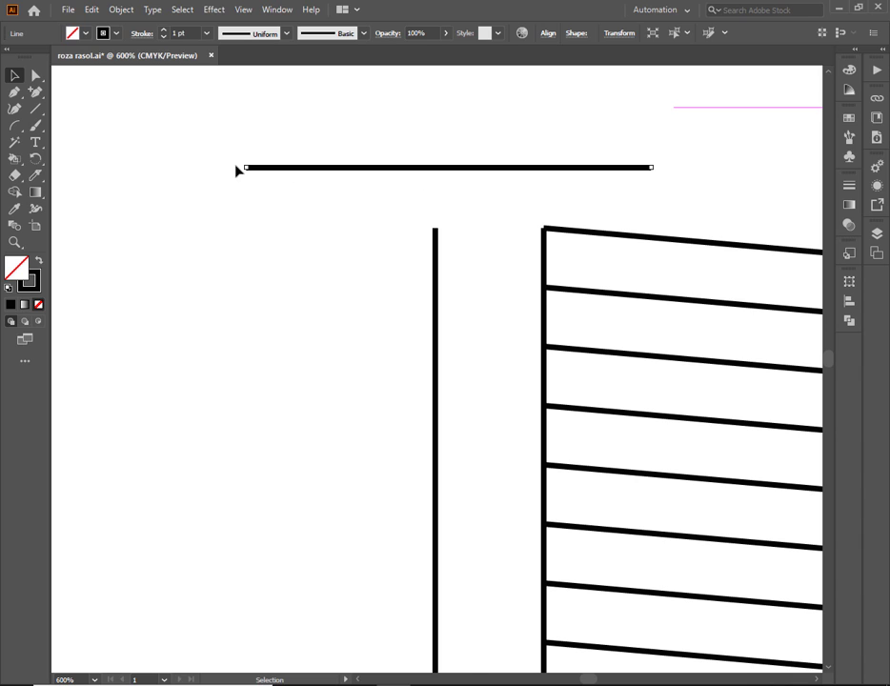
drag(242, 166, 239, 208)
drag(465, 169, 368, 326)
- Repeat the side line's downward copy until every floor line of the front face has a matching one
key(ctrl+minus)
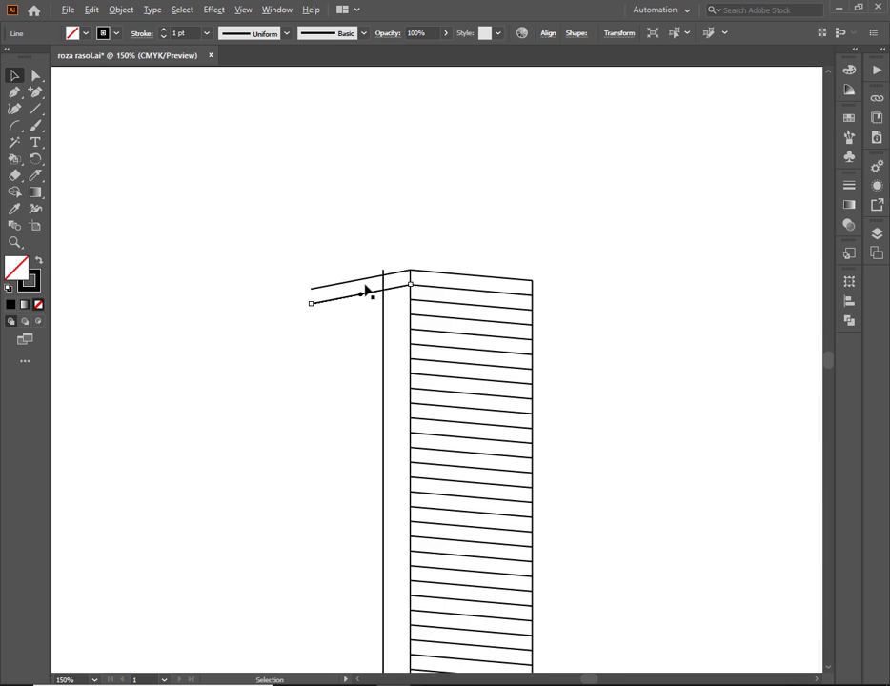
key(ctrl+minus)
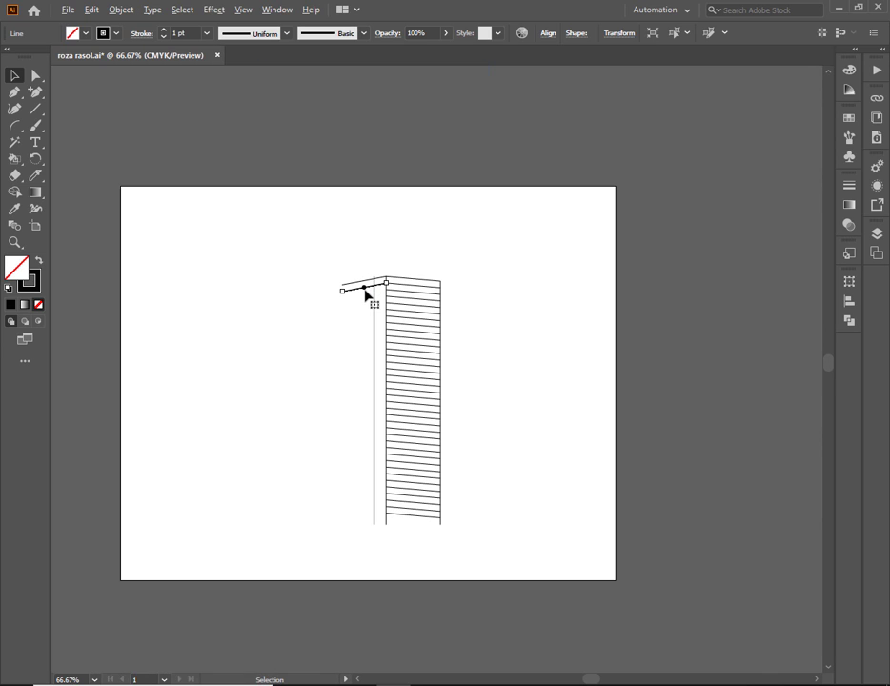
key(ctrl+plus)
key(ctrl+d)
key(ctrl+d)
key(ctrl+d)
key(ctrl+d)
key(ctrl+d)
key(ctrl+d)
key(ctrl+d)
key(ctrl+d)
key(ctrl+d)
key(ctrl+d)
key(ctrl+d)
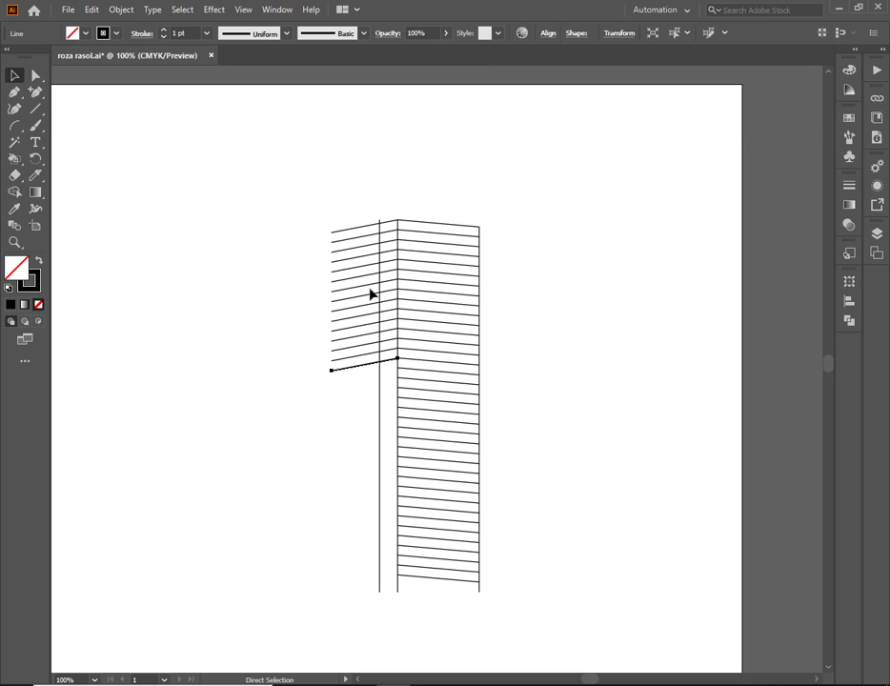
key(ctrl+d)
key(ctrl+d)
key(ctrl+d)
key(ctrl+d)
key(ctrl+d)
key(ctrl+d)
key(ctrl+d)
key(ctrl+d)
key(ctrl+d)
key(ctrl+d)
key(ctrl+d)
key(ctrl+d)
key(ctrl+d)
key(ctrl+d)
key(ctrl+d)
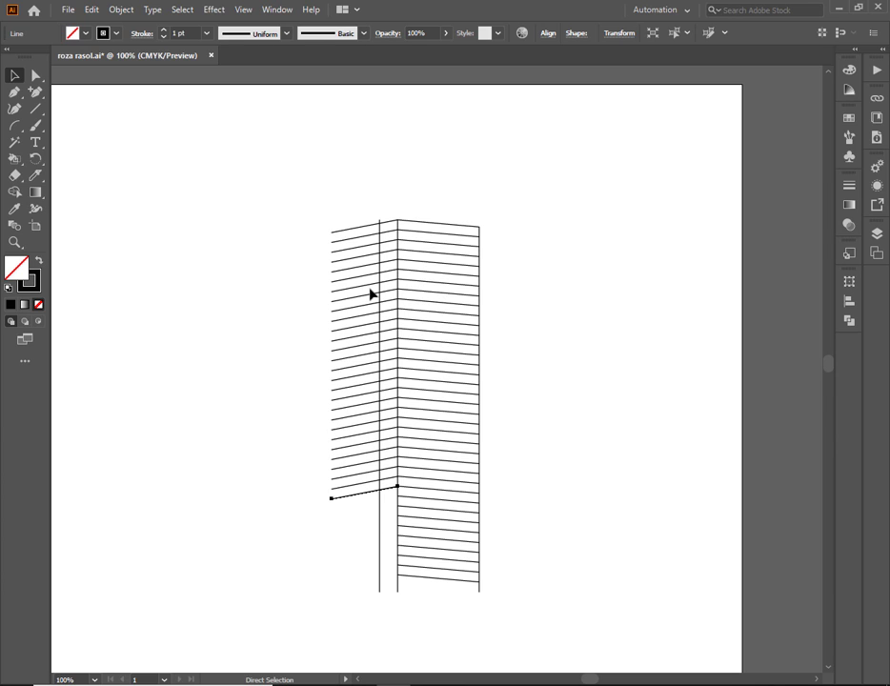
key(ctrl+d)
key(ctrl+d)
key(ctrl+d)
key(ctrl+d)
key(ctrl+d)
key(ctrl+d)
key(ctrl+d)
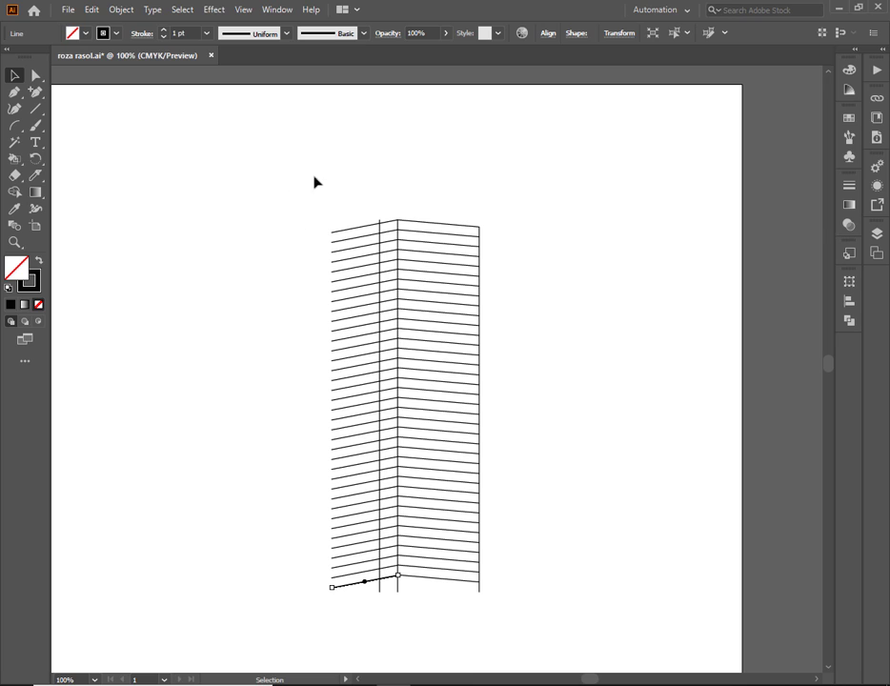
- Use Shape Builder to remove the side lines' overhang beyond the outer vertical and the stub above its upper end
drag(324, 175, 385, 595)
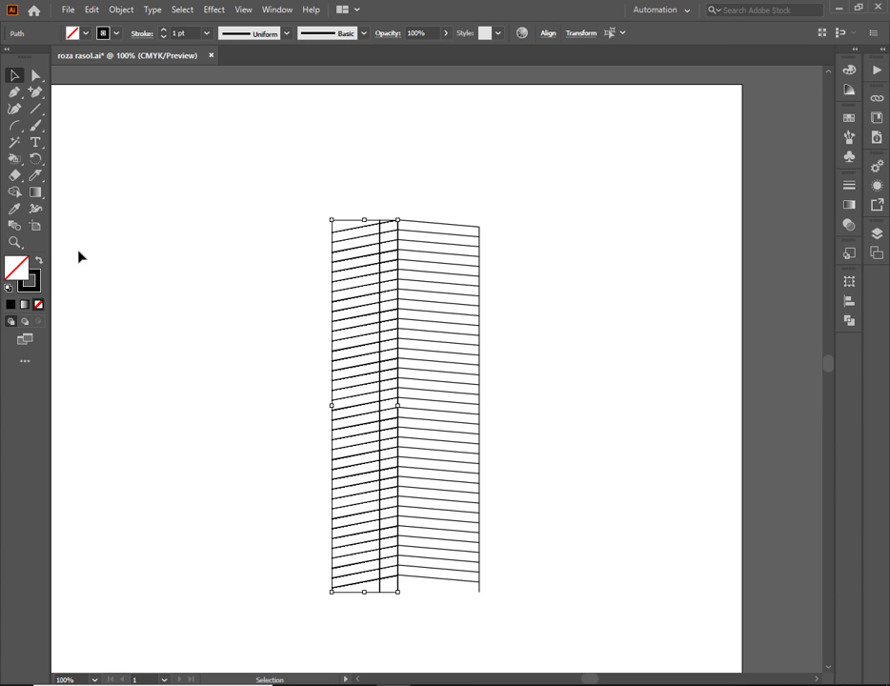
click(21, 195)
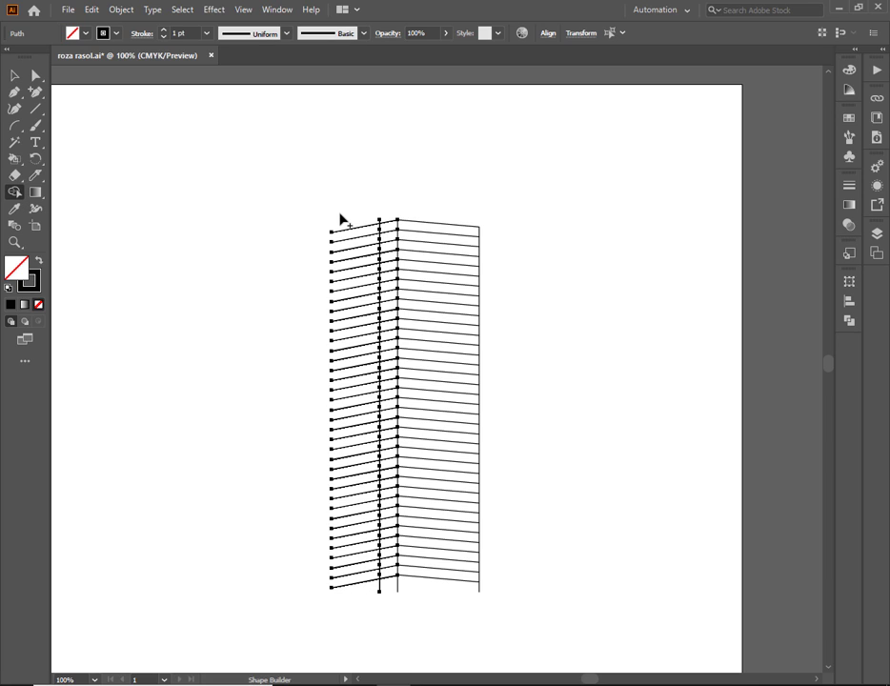
drag(341, 214, 348, 362)
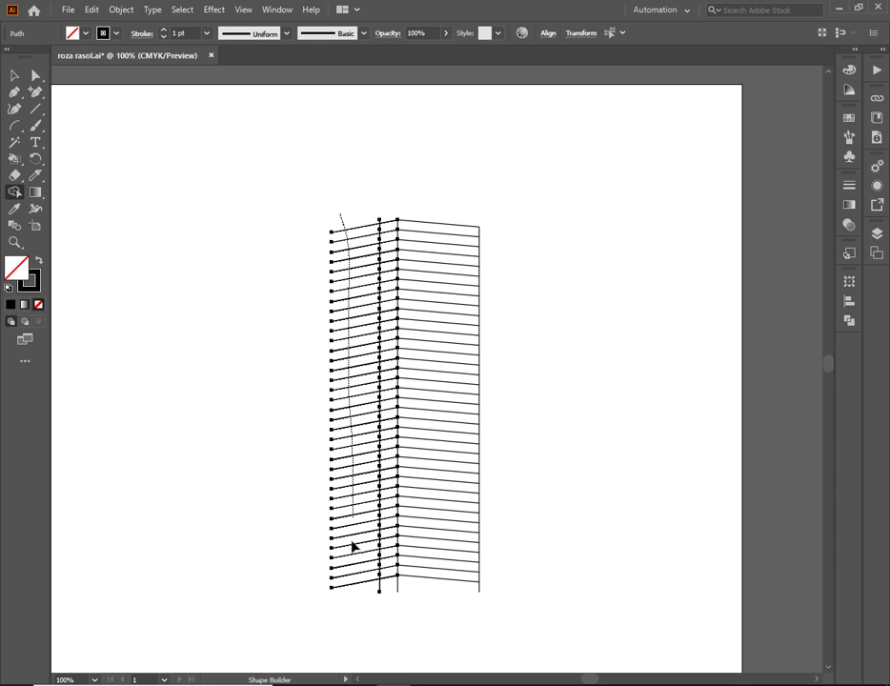
mouse_move(327, 600)
mouse_down()
mouse_move(294, 300)
mouse_move(338, 215)
mouse_move(375, 226)
mouse_up()
scroll(385, 222, up, 8)
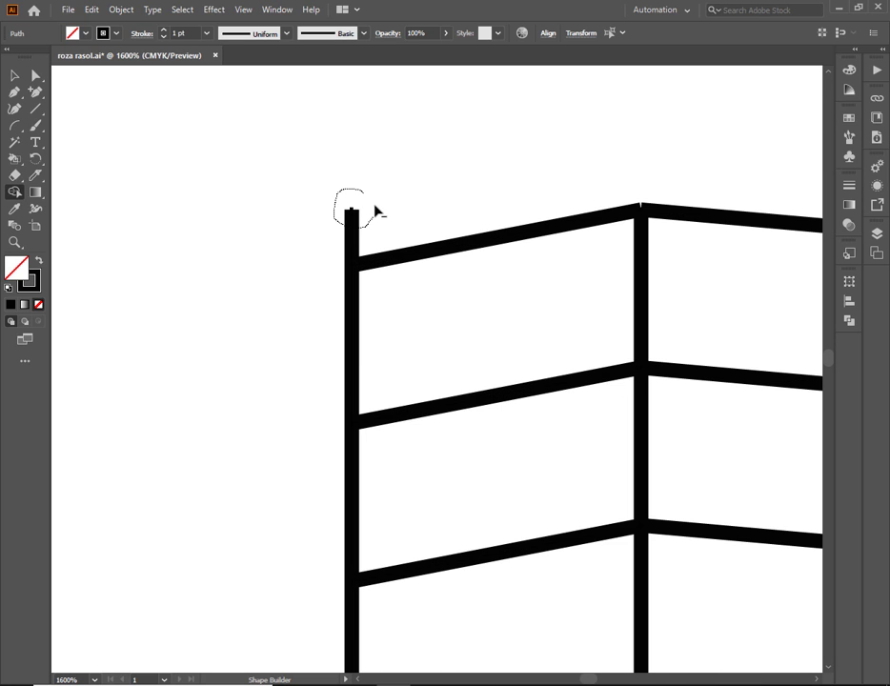
scroll(357, 195, down, 3)
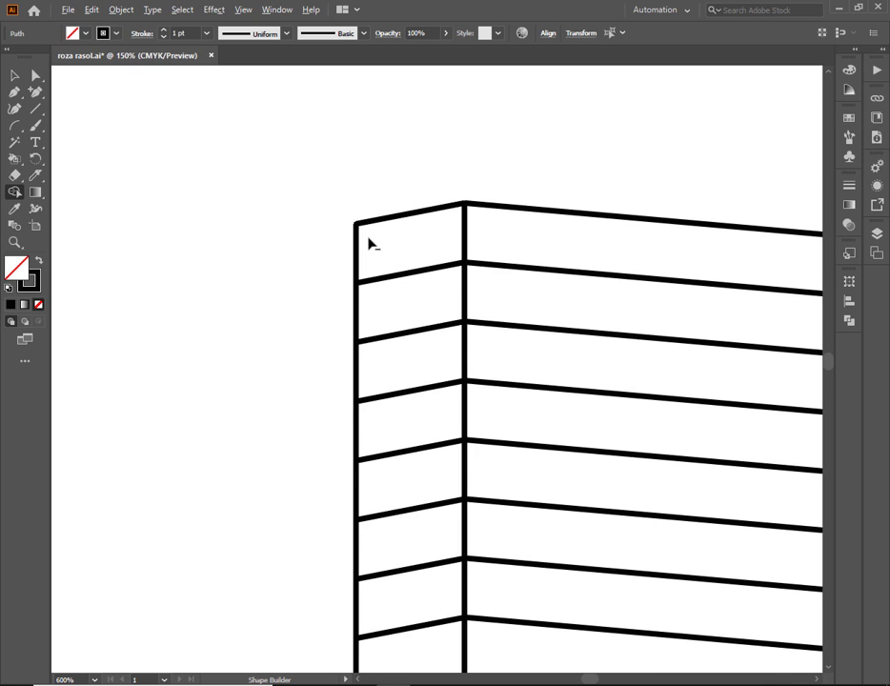
scroll(370, 244, down, 4)
scroll(386, 265, down, 4)
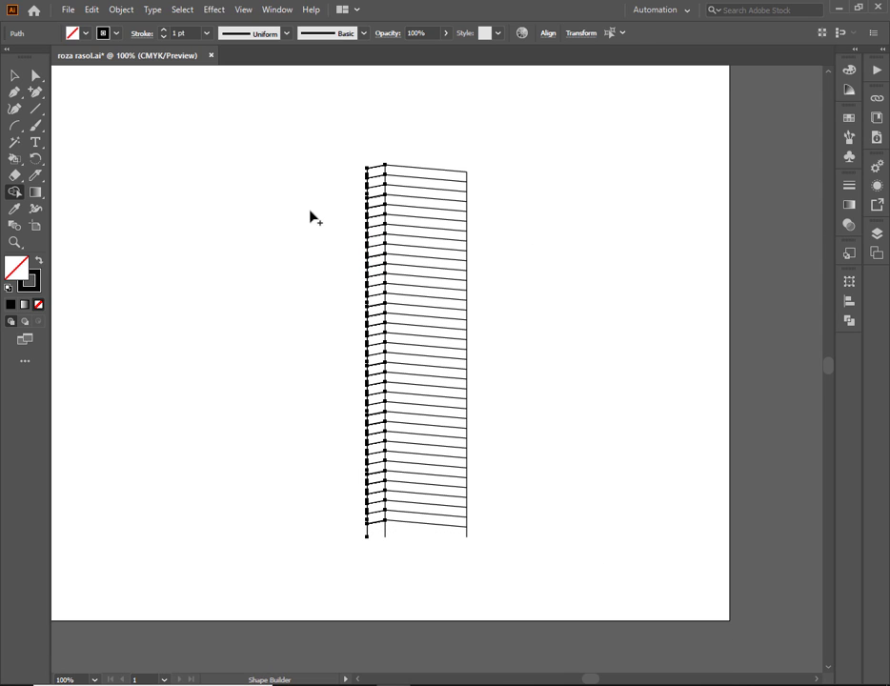
- Copy the whole tower, scale the copy down and place smaller towers on both sides, with the right one overlapping the tall tower
click(12, 75)
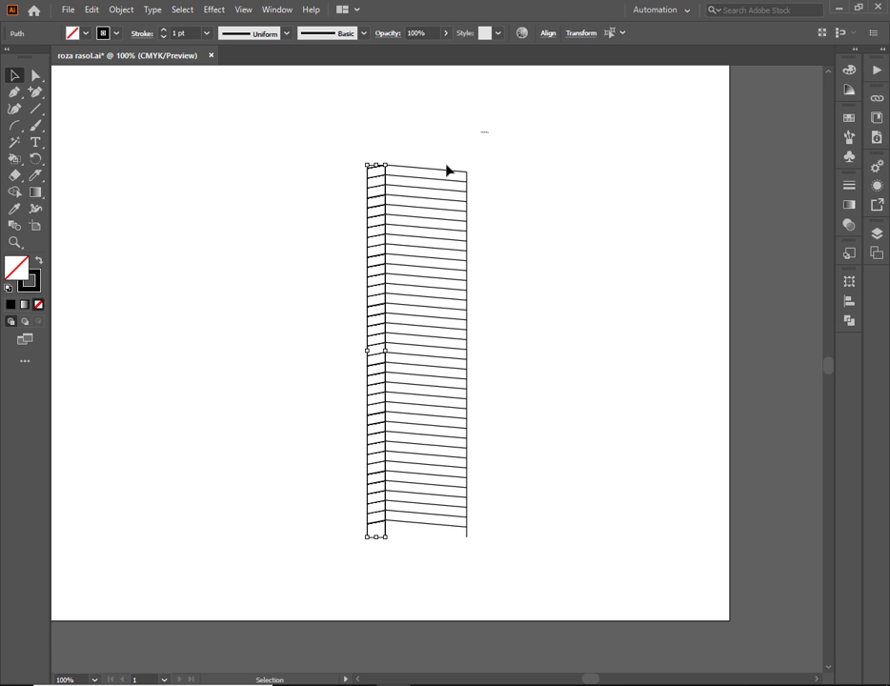
drag(489, 131, 328, 594)
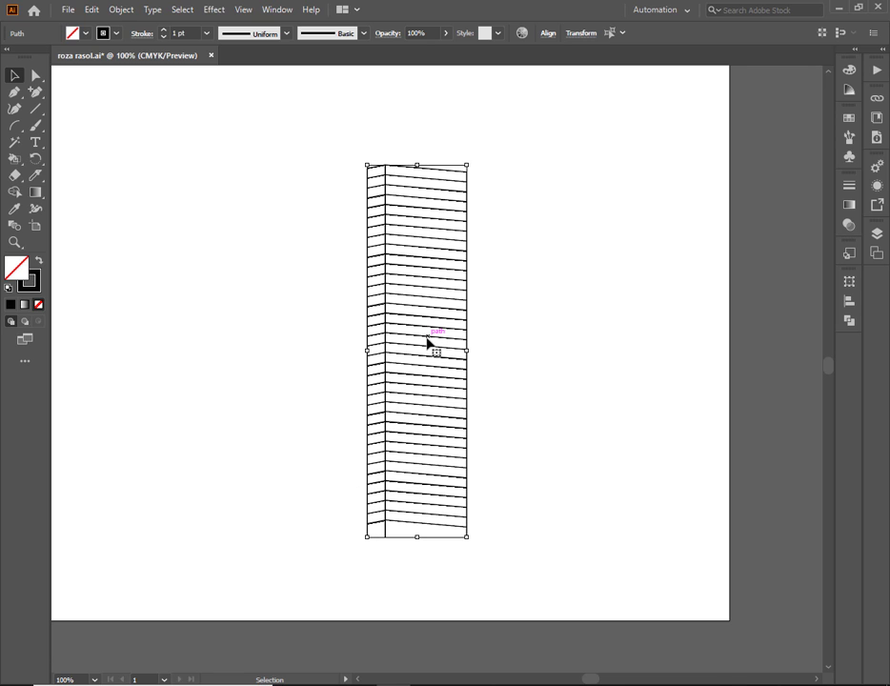
drag(427, 338, 242, 342)
drag(283, 165, 271, 206)
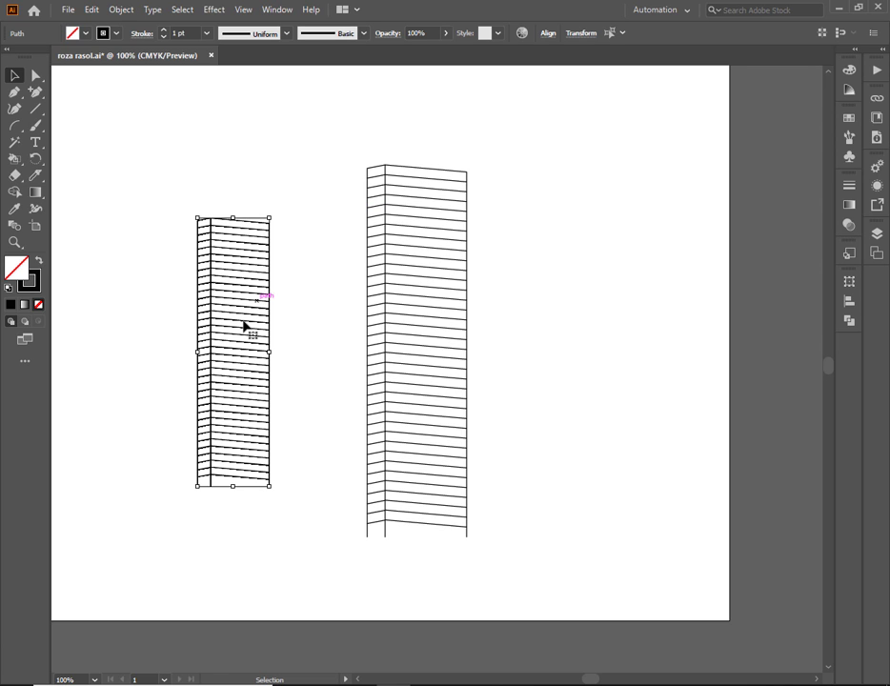
drag(240, 339, 501, 383)
- Select the overlapping tall and right towers and merge the cells of the right tower's uppermost side-face floors with Shape Builder
drag(575, 233, 432, 573)
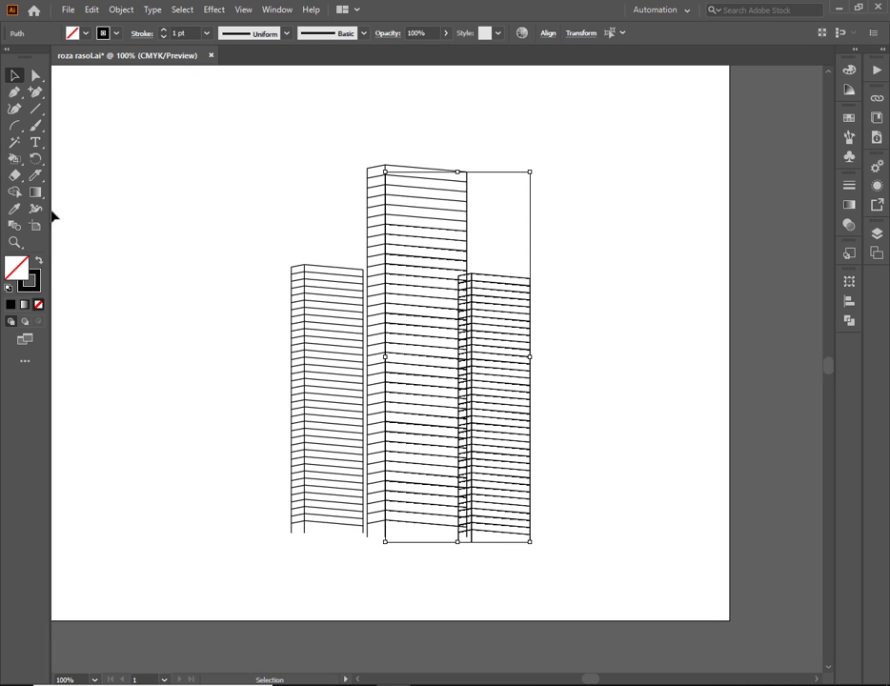
click(17, 195)
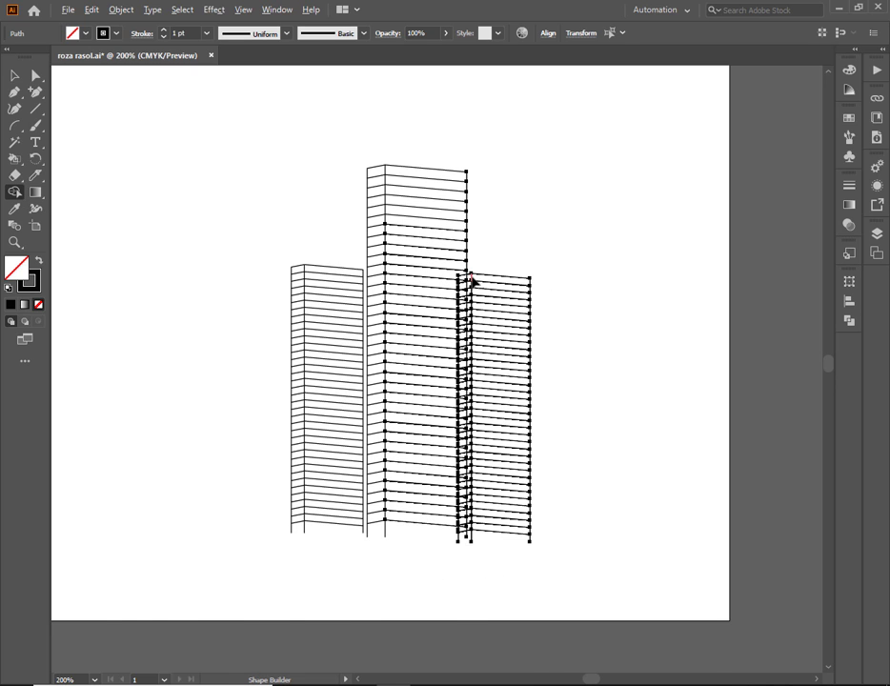
scroll(473, 283, up, 2)
scroll(472, 283, up, 1)
scroll(471, 284, up, 2)
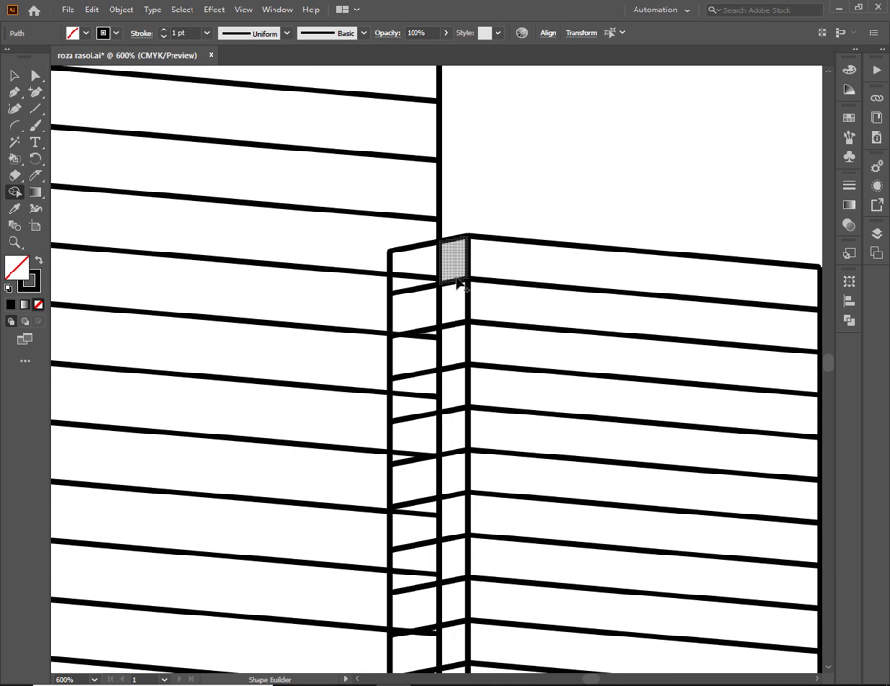
mouse_move(457, 267)
mouse_down()
mouse_move(418, 265)
mouse_move(407, 280)
mouse_move(417, 299)
mouse_move(457, 304)
mouse_move(447, 336)
mouse_move(418, 352)
mouse_move(429, 361)
mouse_move(433, 388)
mouse_move(414, 404)
mouse_move(444, 423)
mouse_move(405, 460)
mouse_move(435, 477)
mouse_move(421, 481)
mouse_move(440, 457)
mouse_move(417, 472)
mouse_move(413, 505)
mouse_move(459, 496)
mouse_move(445, 498)
mouse_move(456, 500)
mouse_move(417, 545)
mouse_up()
scroll(422, 481, down, 1)
scroll(423, 481, down, 1)
scroll(443, 508, down, 1)
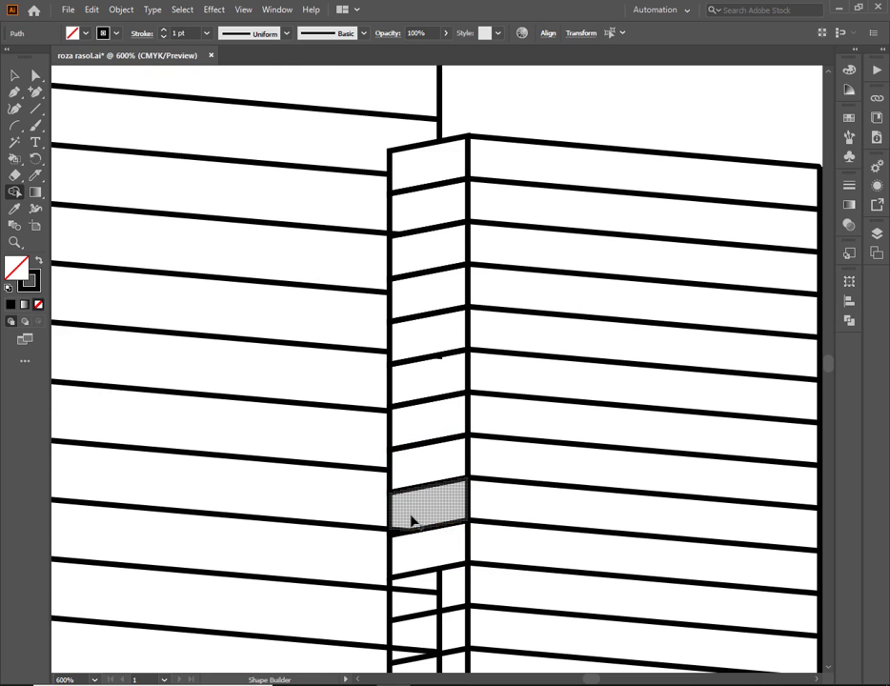
scroll(409, 539, down, 2)
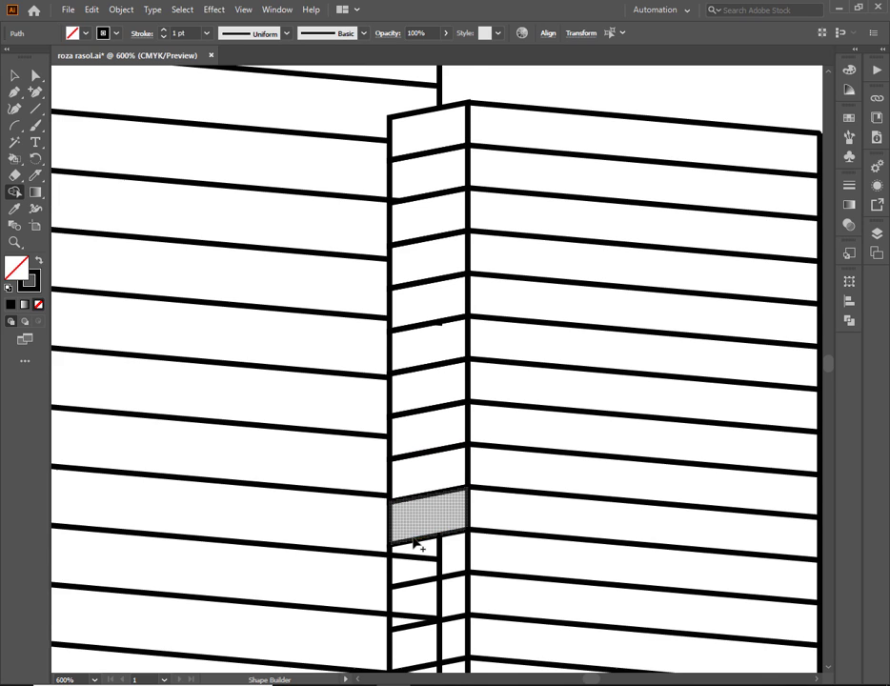
- Continue merging the split side-face cells of the right tower downward through its upper-middle floors, clearing the tall tower's lines
drag(416, 539, 449, 524)
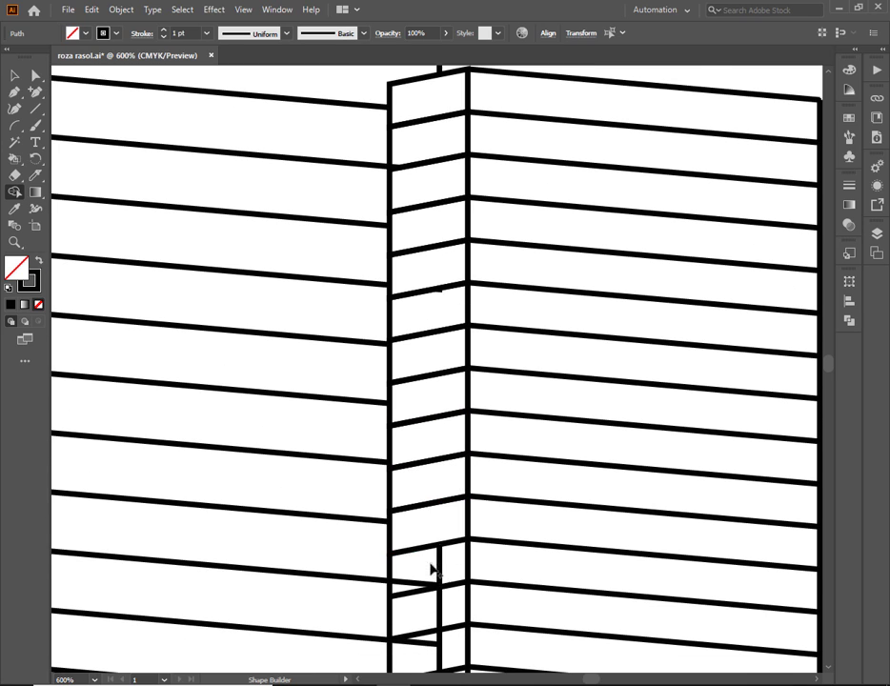
mouse_move(413, 588)
mouse_down()
mouse_move(453, 569)
mouse_move(443, 564)
mouse_up()
scroll(441, 562, down, 6)
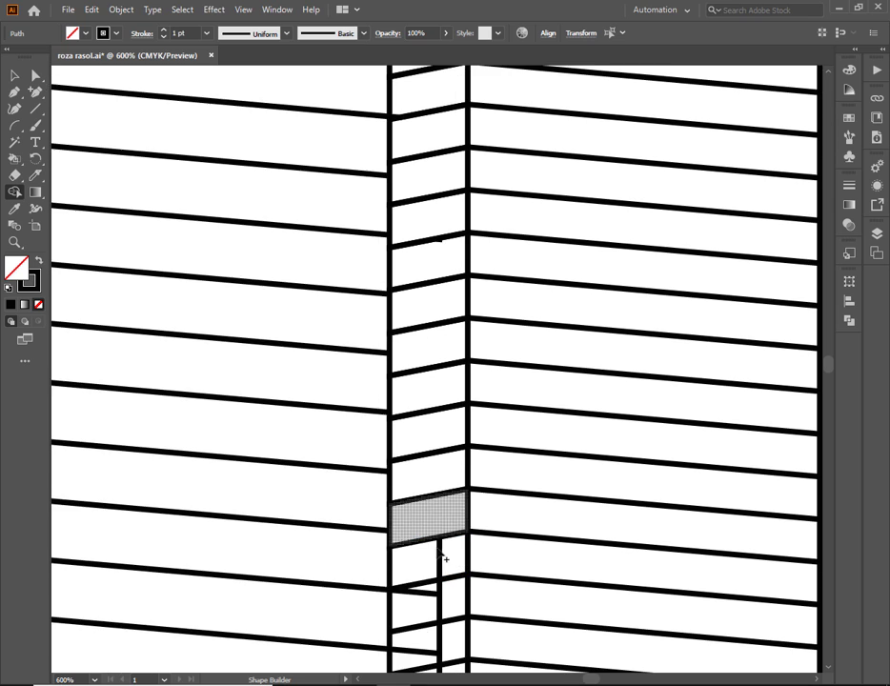
scroll(434, 531, down, 1)
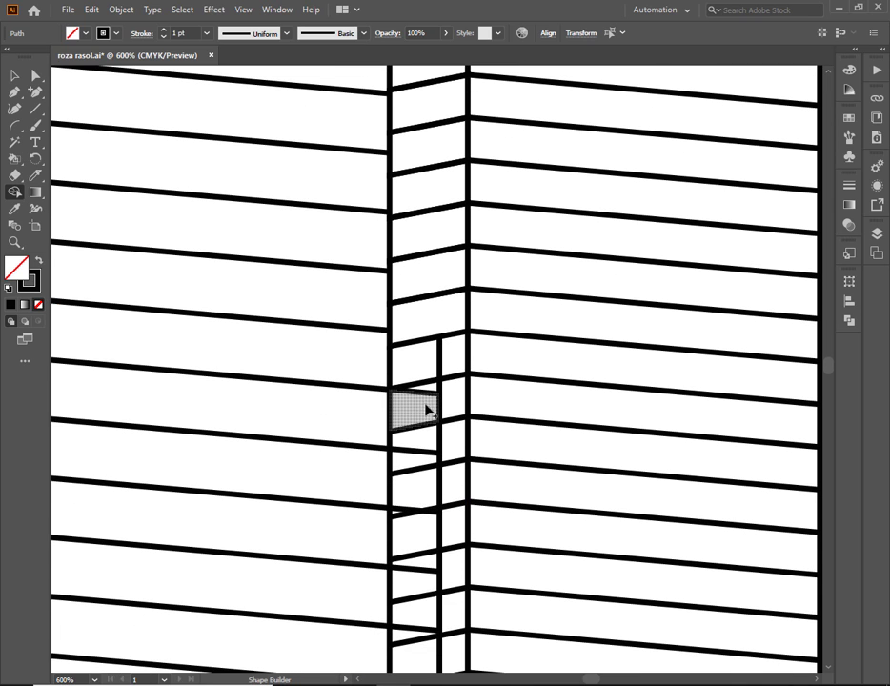
mouse_move(427, 405)
mouse_down()
mouse_move(415, 459)
mouse_move(434, 487)
mouse_move(397, 512)
mouse_move(451, 524)
mouse_up()
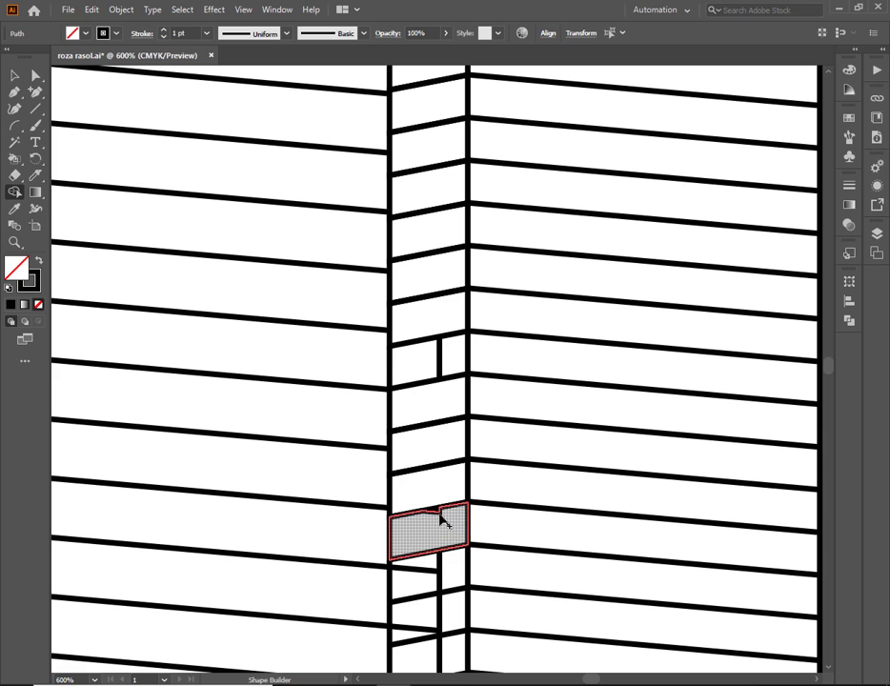
drag(436, 510, 434, 512)
drag(448, 564, 417, 579)
mouse_move(426, 620)
mouse_down()
mouse_move(405, 635)
mouse_move(449, 614)
mouse_move(453, 639)
mouse_move(433, 627)
mouse_up()
scroll(433, 626, down, 4)
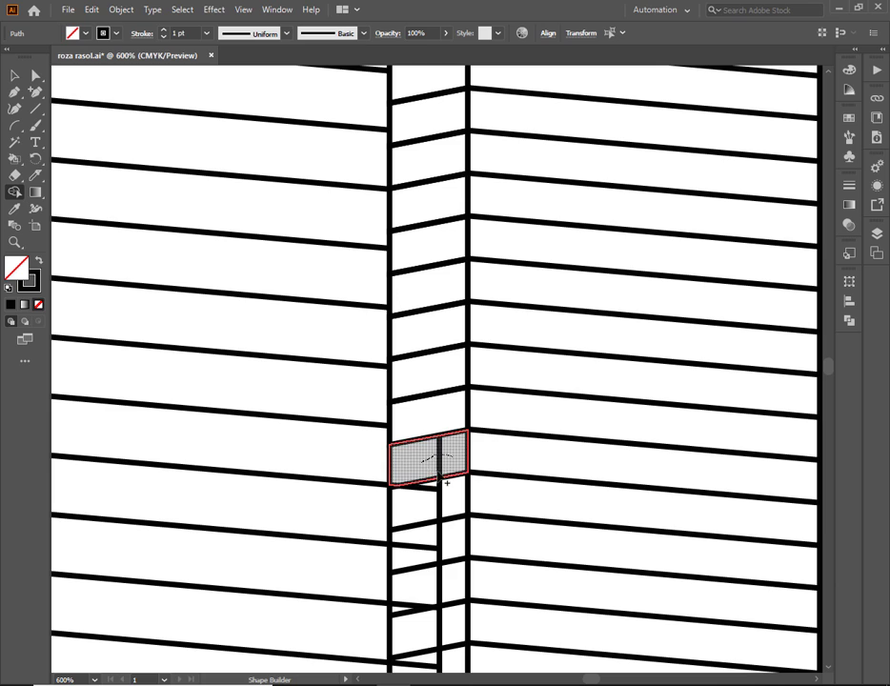
- Merge the split side-face cells around the right tower's middle floors so the tall tower's lines no longer cross them
mouse_move(453, 496)
mouse_down()
mouse_move(430, 490)
mouse_move(421, 498)
mouse_up()
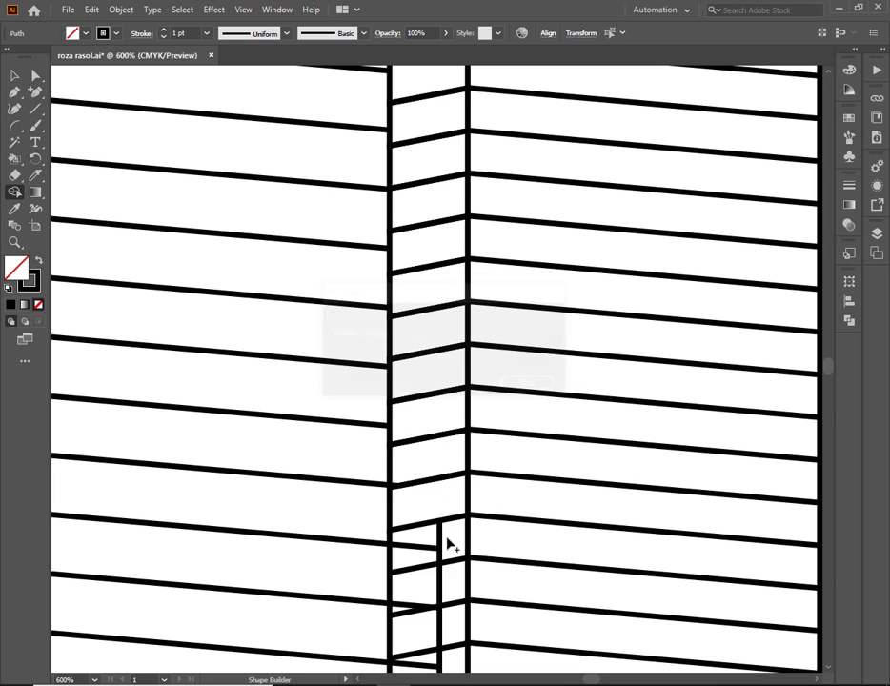
mouse_move(453, 536)
mouse_down()
mouse_move(418, 553)
mouse_move(426, 556)
mouse_move(421, 594)
mouse_move(404, 611)
mouse_move(420, 637)
mouse_up()
scroll(422, 626, down, 2)
mouse_move(442, 547)
mouse_down()
mouse_move(442, 563)
mouse_move(425, 578)
mouse_up()
scroll(440, 566, down, 1)
mouse_move(451, 616)
mouse_down()
mouse_move(413, 623)
mouse_move(448, 623)
mouse_up()
scroll(442, 606, down, 2)
scroll(442, 606, down, 5)
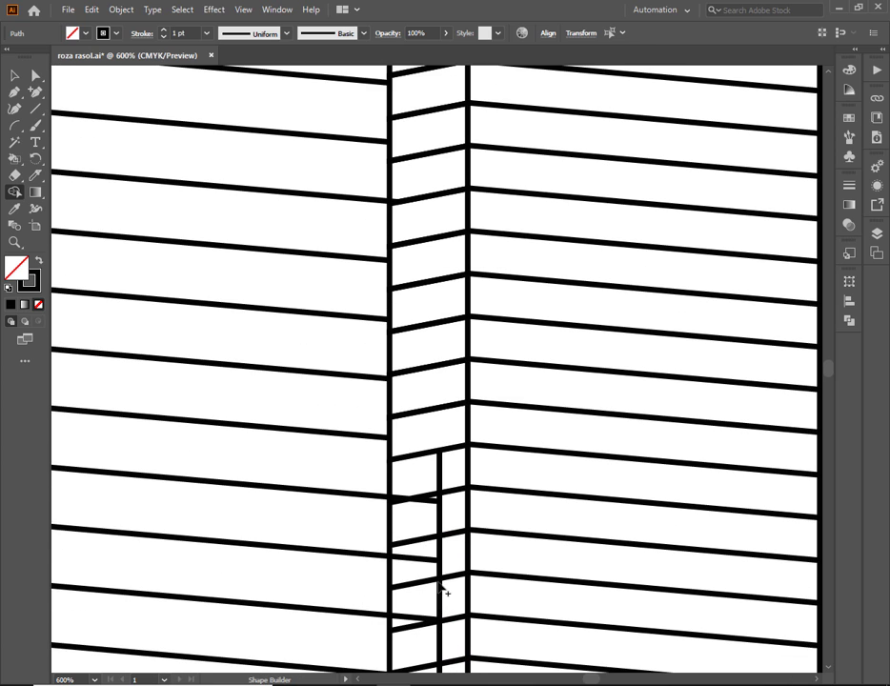
- Merge the remaining split cells on the right tower's lower side-face floors down to its lowest closed floor
mouse_move(452, 471)
mouse_down()
mouse_move(398, 501)
mouse_move(453, 504)
mouse_up()
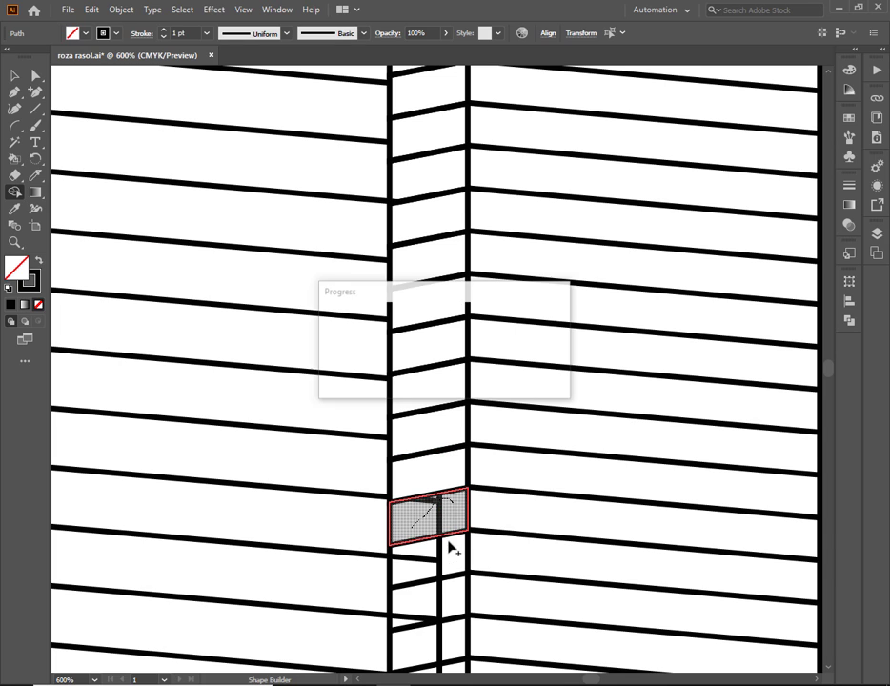
mouse_move(445, 552)
mouse_down()
mouse_move(417, 572)
mouse_move(445, 587)
mouse_move(404, 622)
mouse_up()
scroll(406, 606, down, 5)
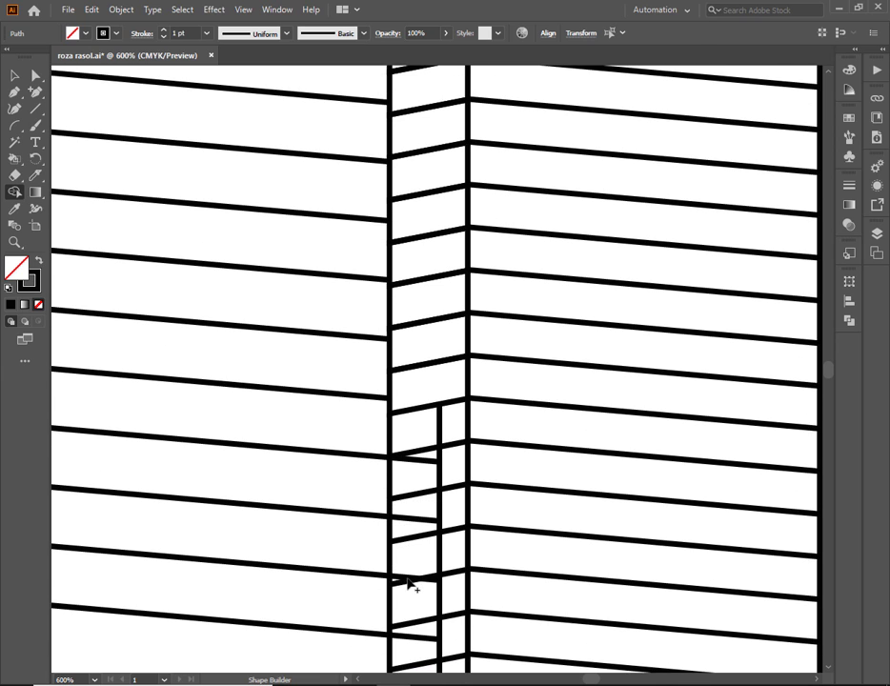
scroll(428, 543, down, 1)
mouse_move(449, 426)
mouse_down()
mouse_move(431, 425)
mouse_move(411, 444)
mouse_move(411, 500)
mouse_up()
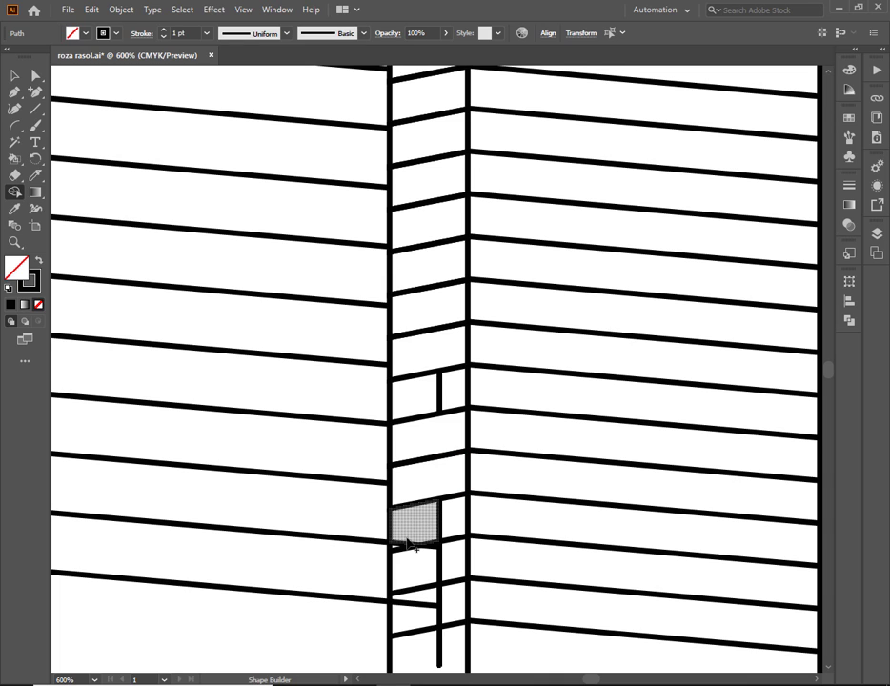
mouse_move(394, 546)
mouse_down()
mouse_move(413, 527)
mouse_move(451, 521)
mouse_up()
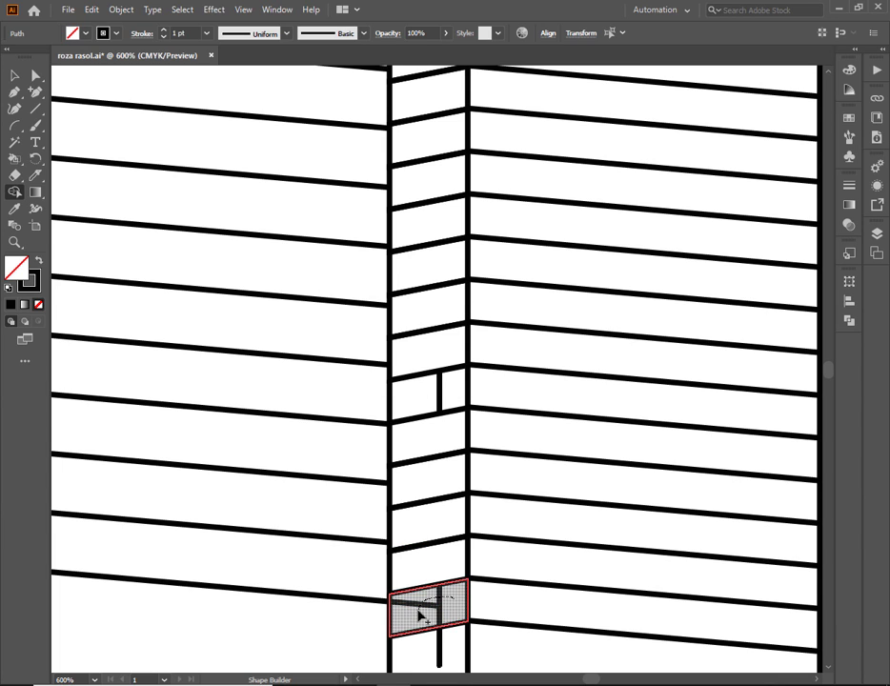
click(421, 614)
scroll(420, 598, down, 3)
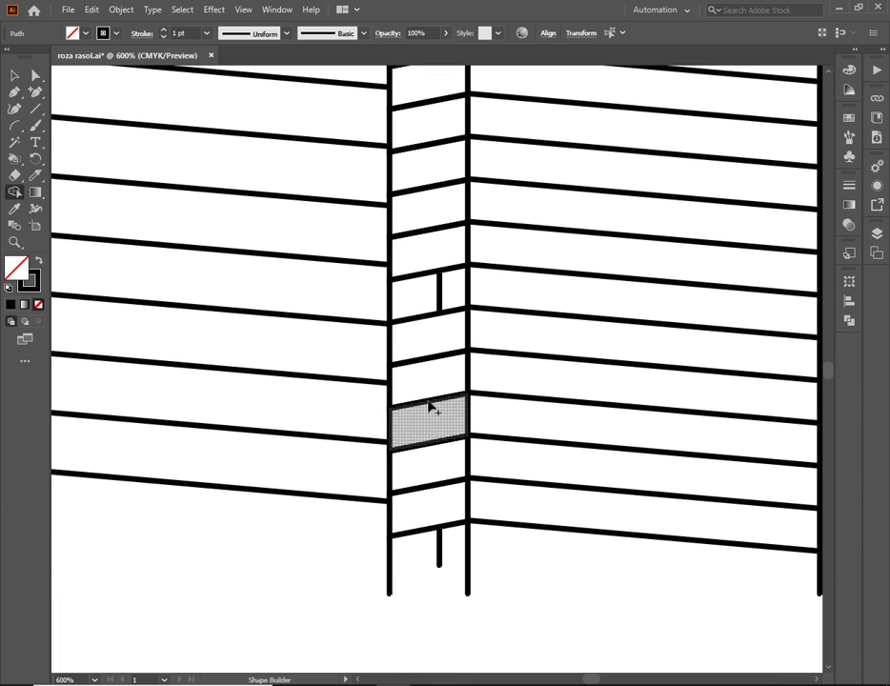
- Remove the tall tower's two leftover vertical stubs inside the right tower's side face and deselect the artwork
drag(456, 291, 457, 292)
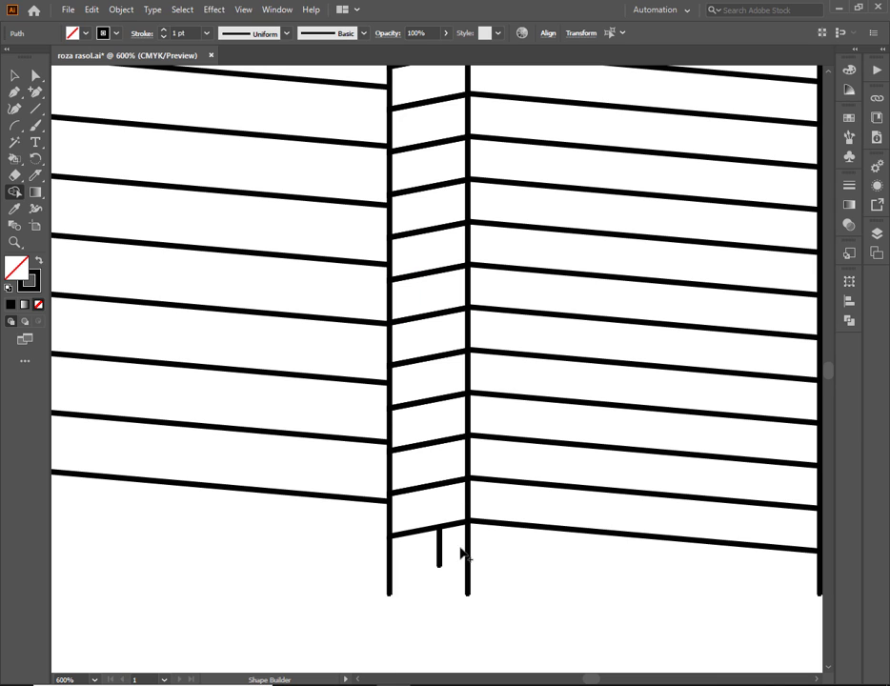
drag(452, 548, 431, 557)
scroll(430, 559, down, 5)
scroll(400, 453, down, 1)
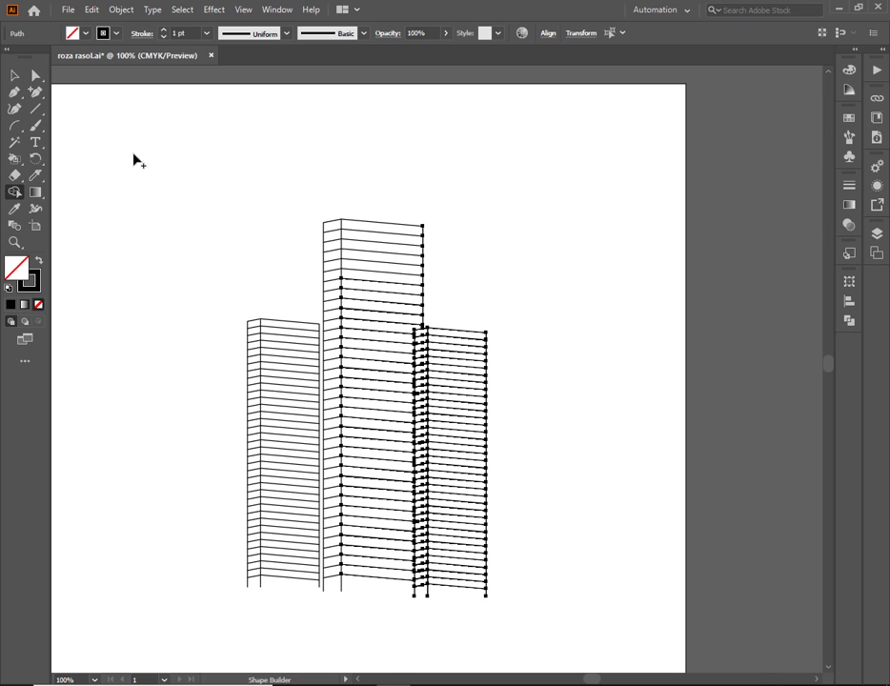
click(16, 76)
click(234, 194)
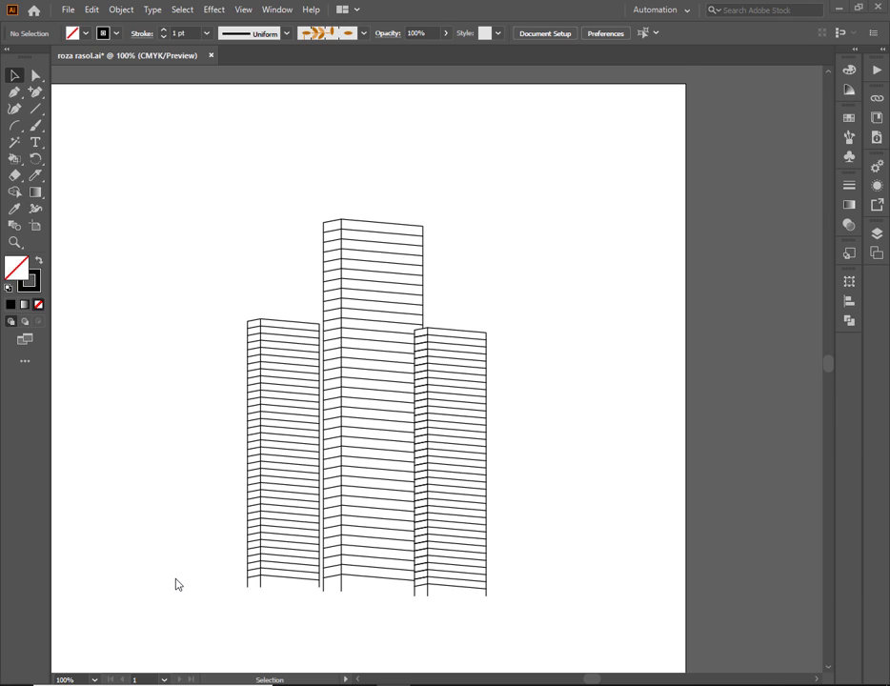
- Select all three towers and move the group up to the upper part of the artboard
scroll(174, 582, down, 1)
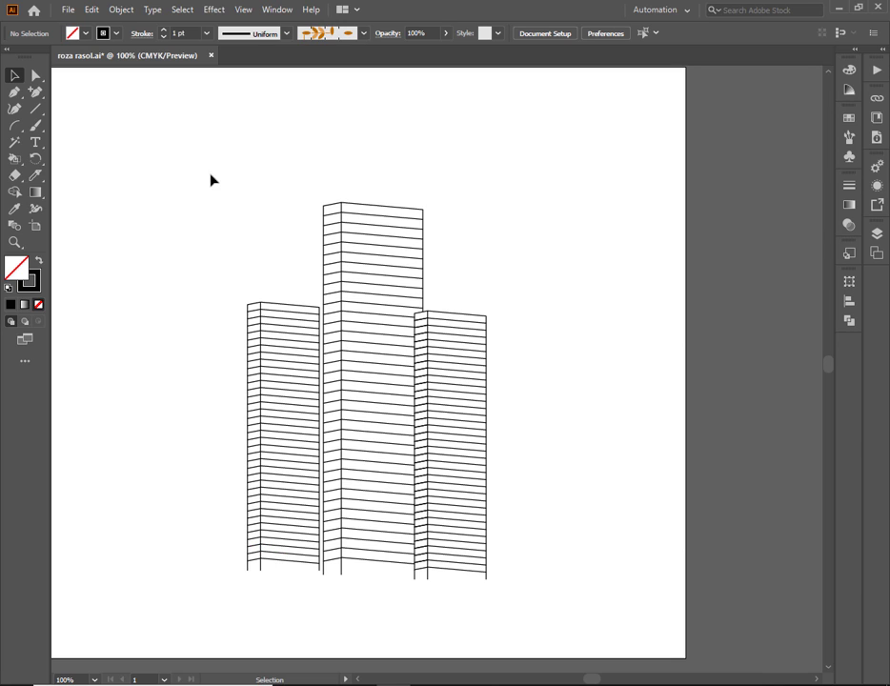
drag(162, 148, 509, 604)
drag(398, 437, 377, 322)
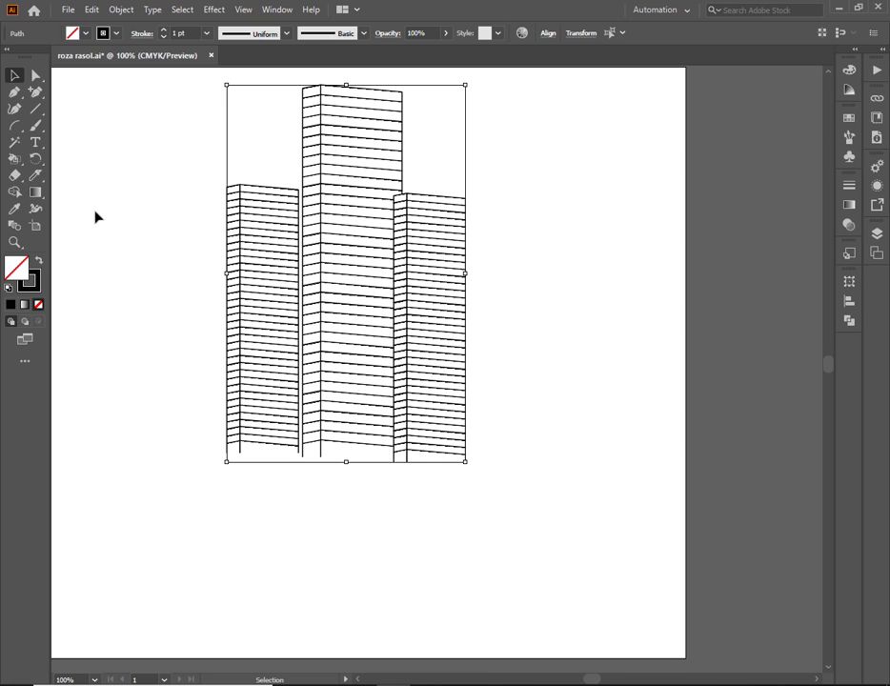
- Draw a square with the Rectangle tool, turn it into a diamond and center it on the base of the towers
click(35, 108)
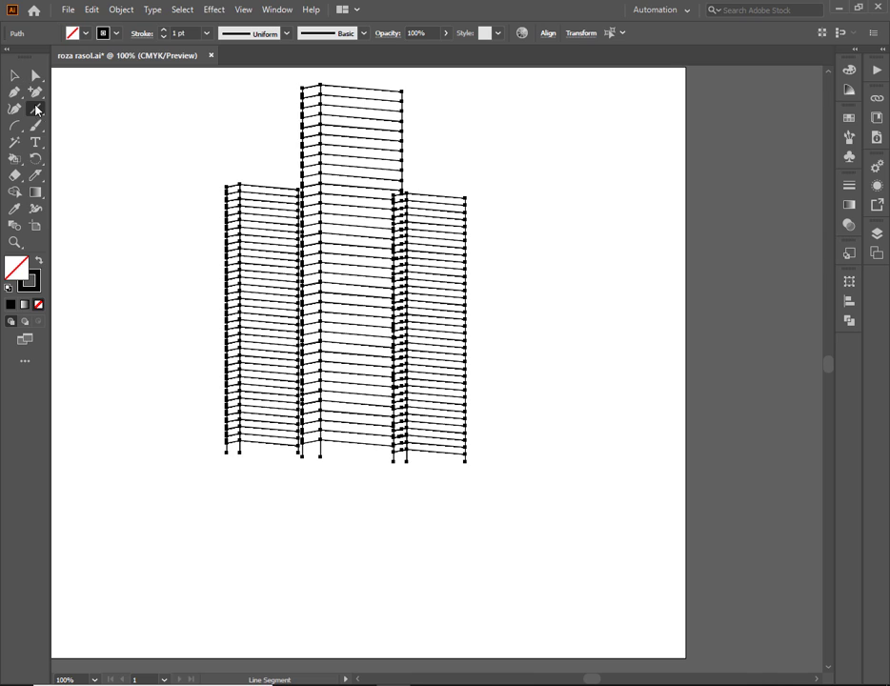
drag(36, 109, 99, 111)
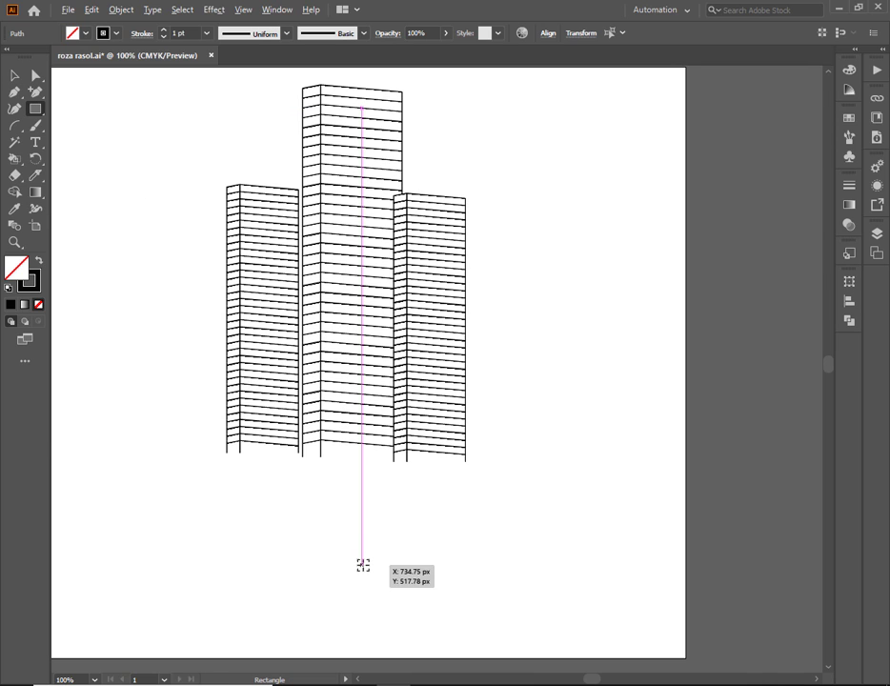
mouse_move(363, 565)
mouse_down()
mouse_move(454, 627)
mouse_move(456, 648)
mouse_up()
drag(362, 565, 344, 460)
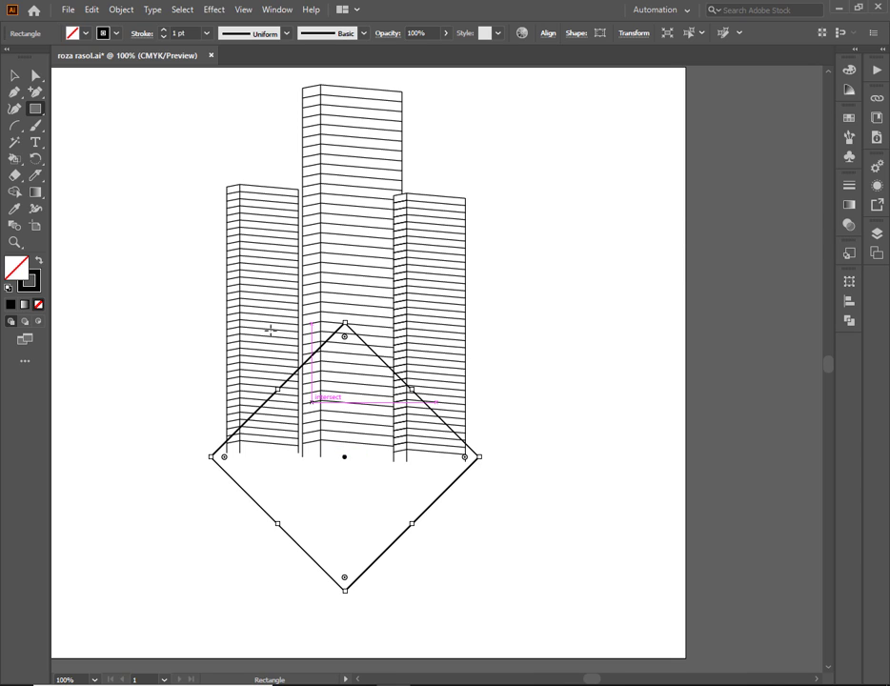
- Copy the diamond, paste it in front and scale the copy down slightly about its center to form an inner diamond
click(92, 11)
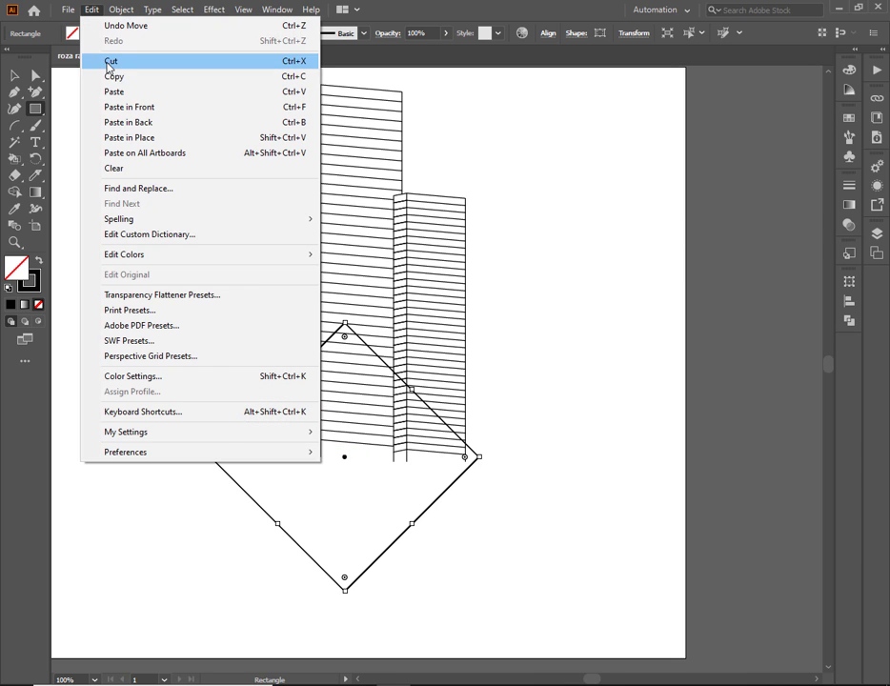
click(86, 75)
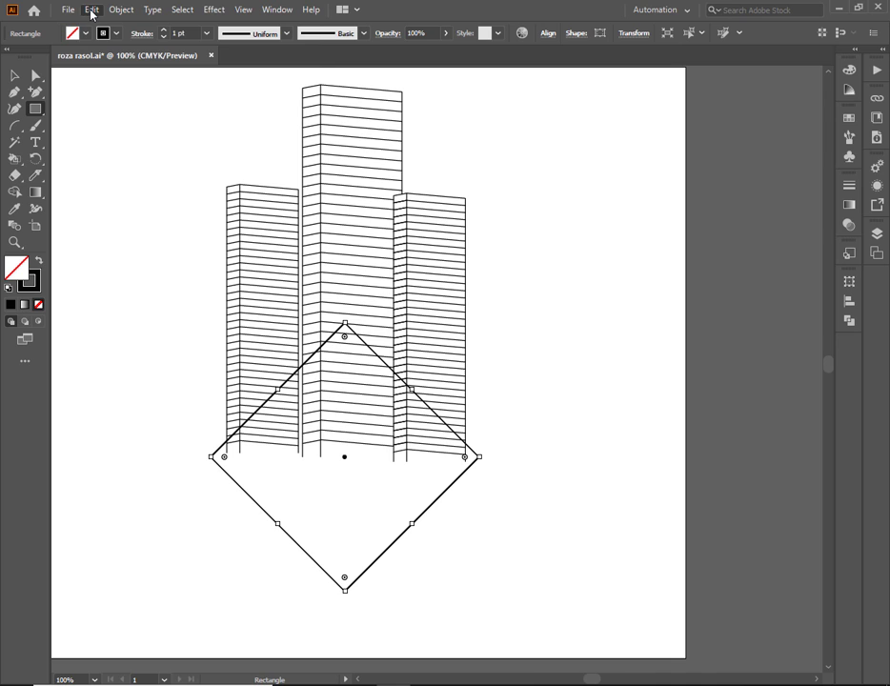
click(93, 11)
click(115, 111)
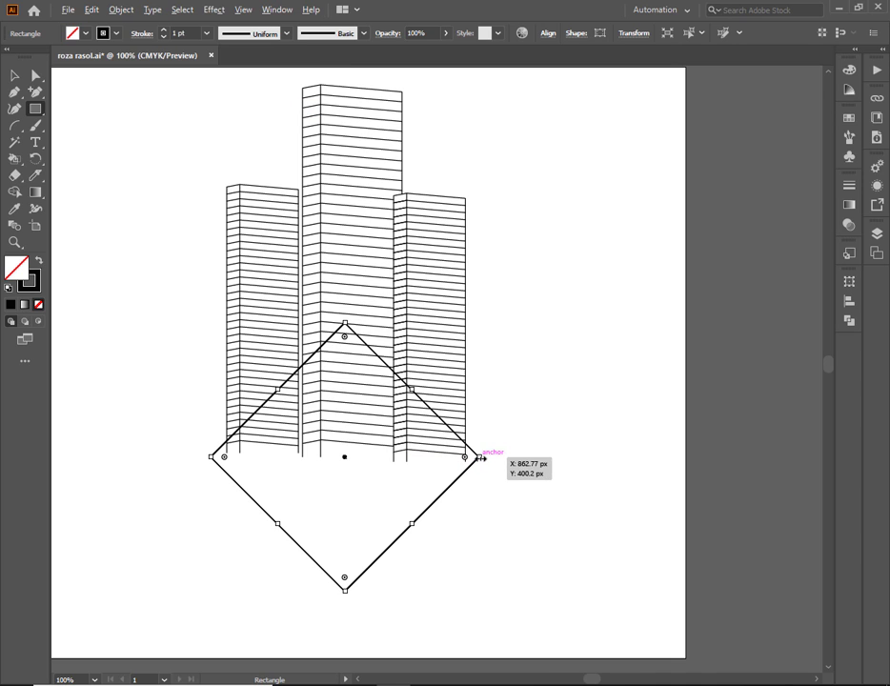
drag(479, 458, 471, 456)
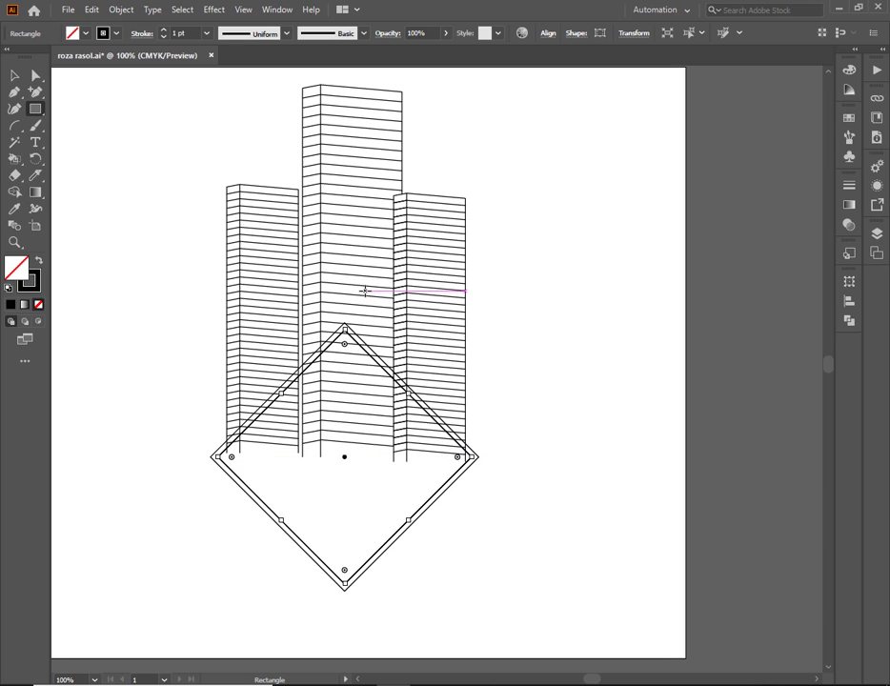
- Set the inner diamond's stroke weight to 5 pt
click(164, 31)
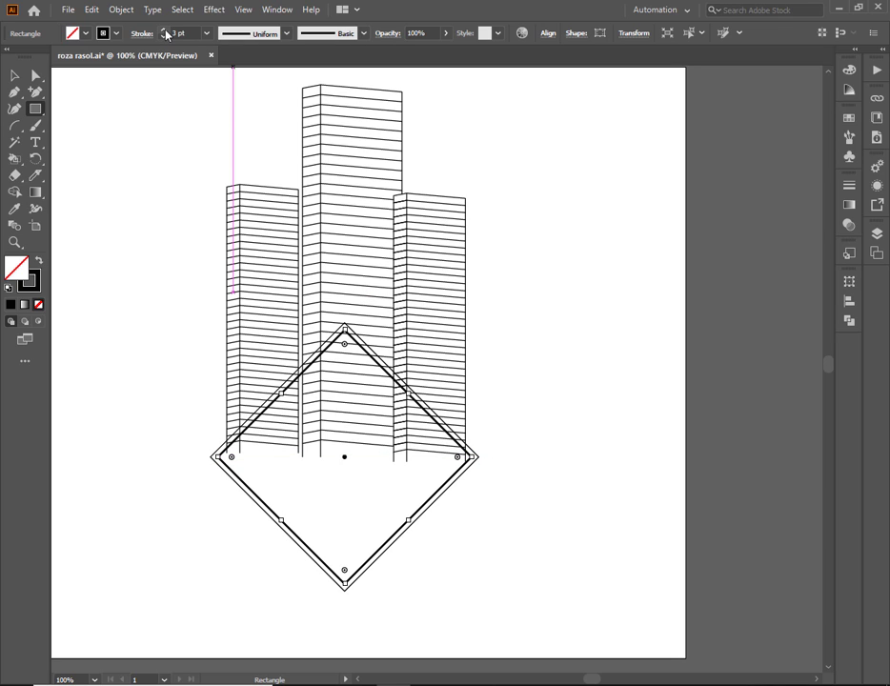
click(165, 32)
click(164, 32)
click(165, 31)
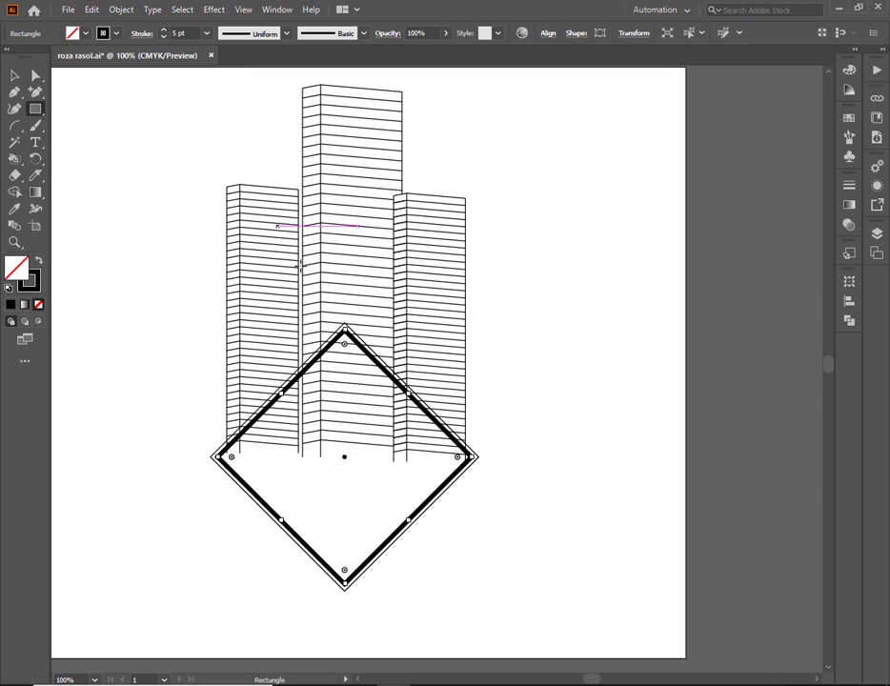
- Scale the outer 1 pt diamond down slightly about its center so it sits close around the thick inner diamond
drag(474, 458, 475, 455)
key(v)
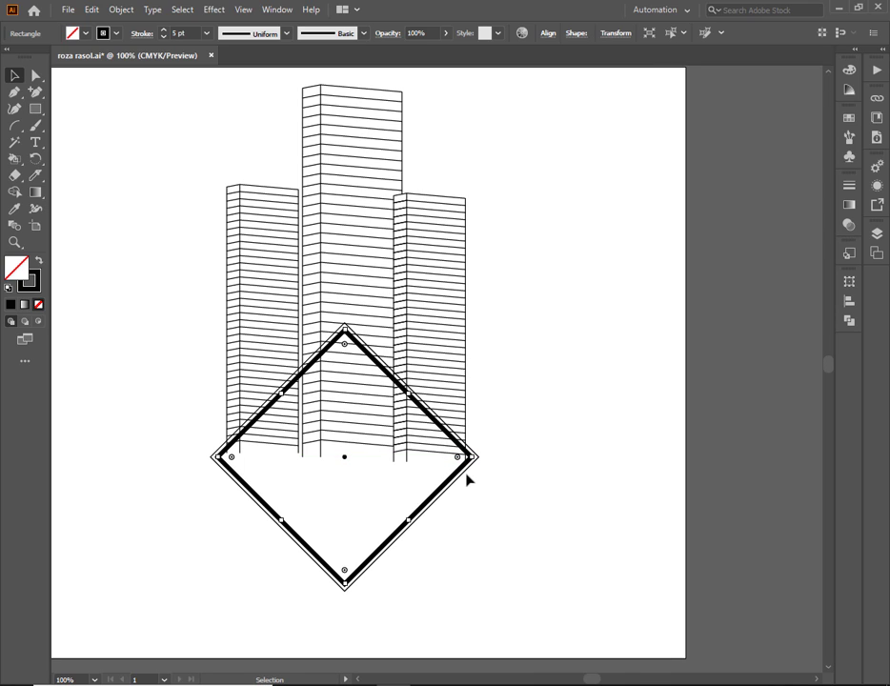
click(462, 474)
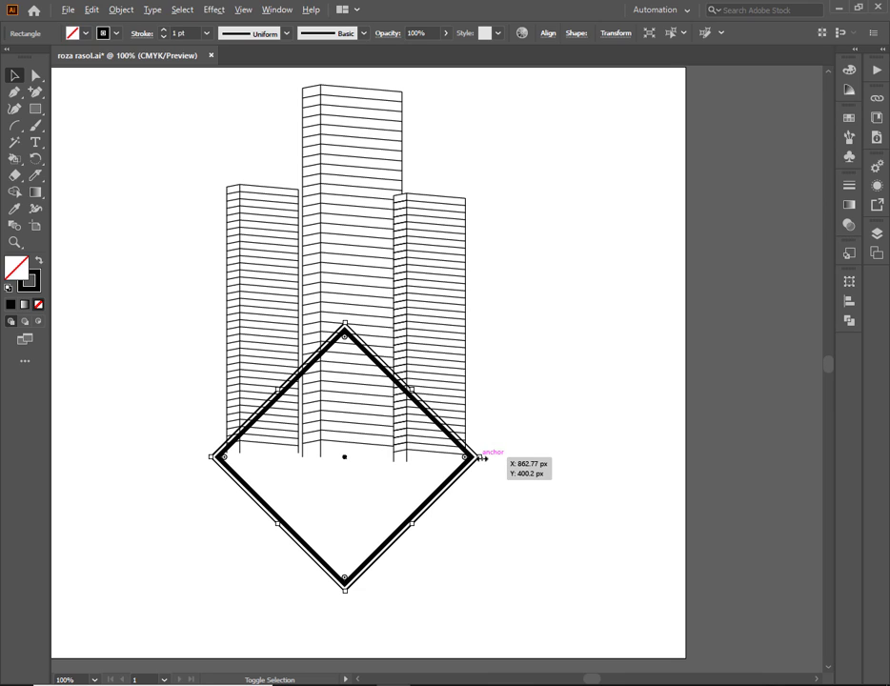
drag(480, 458, 476, 459)
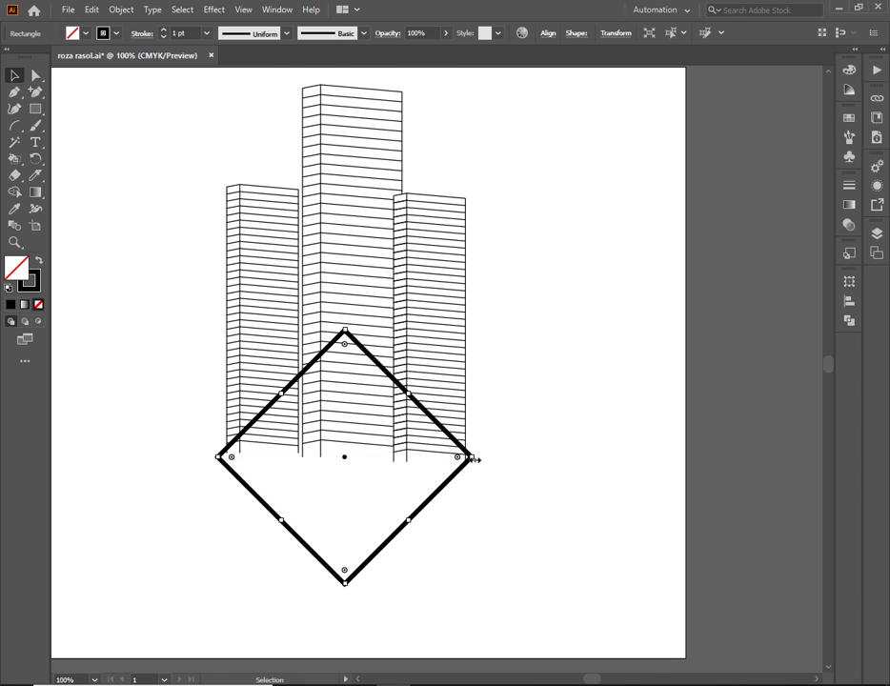
scroll(476, 458, up, 1)
scroll(476, 461, up, 1)
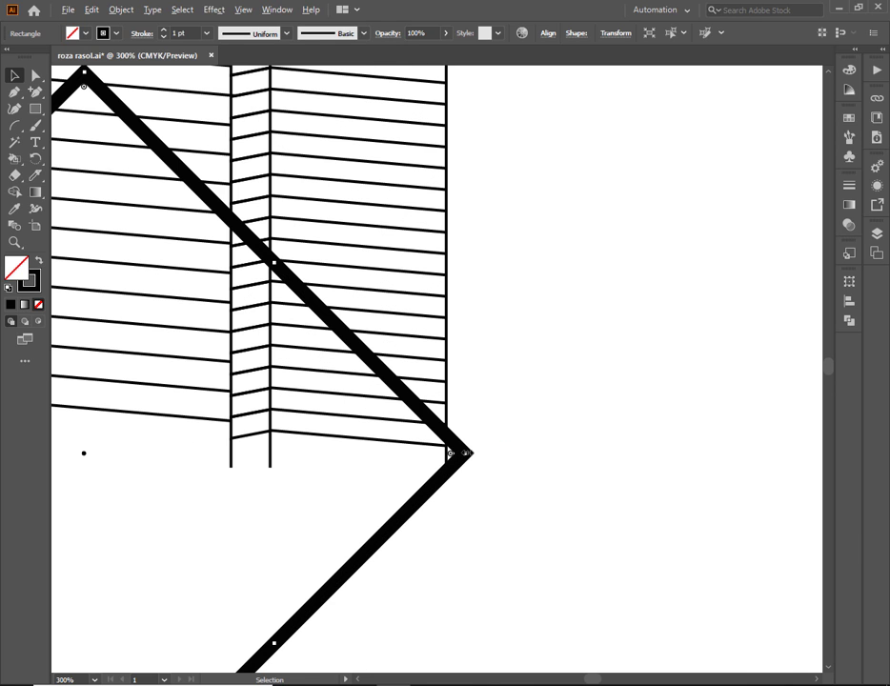
drag(466, 453, 479, 454)
scroll(290, 427, down, 2)
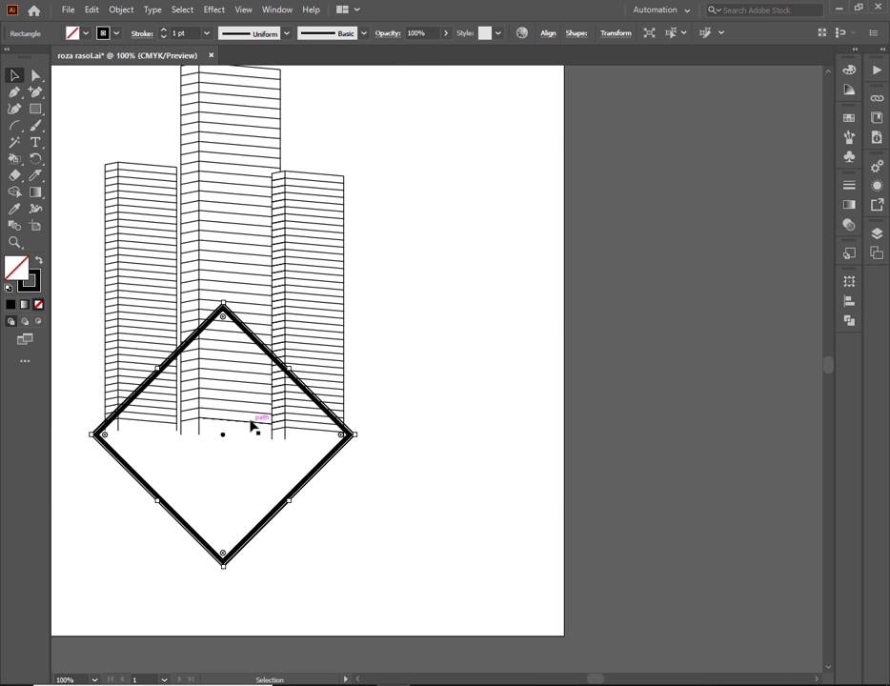
drag(391, 556, 500, 552)
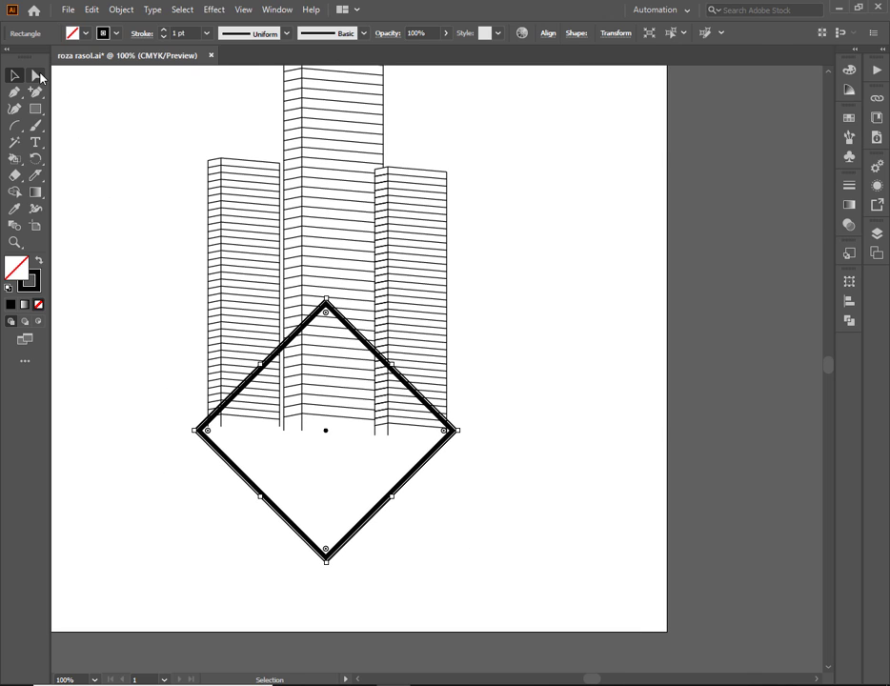
- Delete the lowest anchor point of both the outer and the inner diamond, leaving open chevrons over the towers
key(a)
click(429, 543)
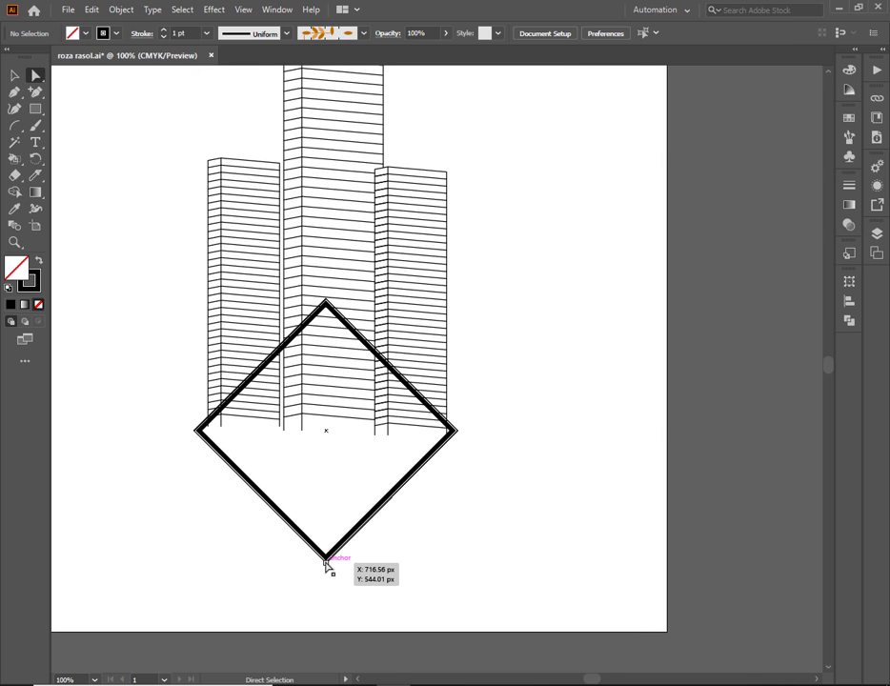
click(326, 561)
click(326, 564)
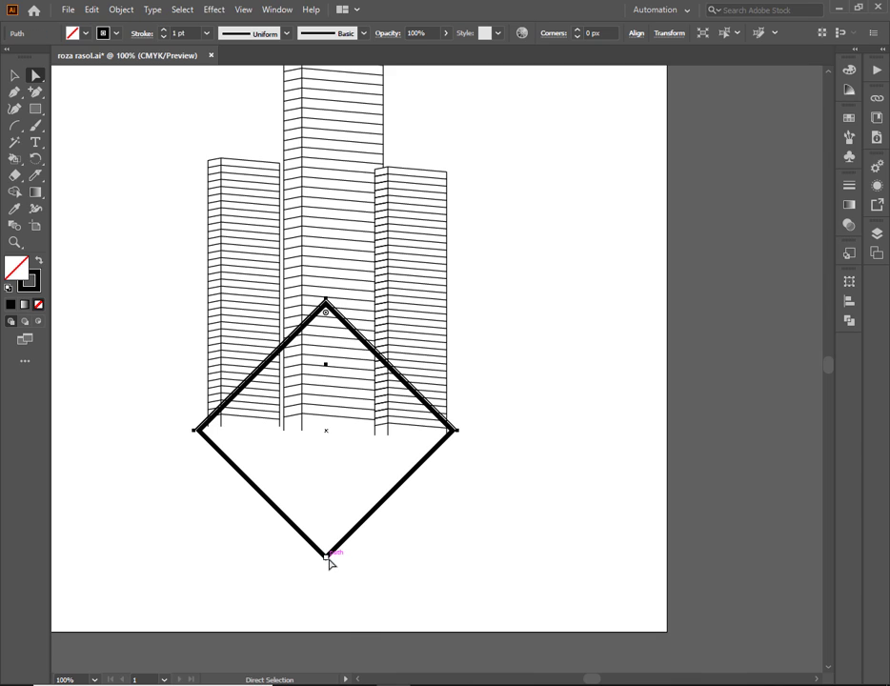
drag(327, 562, 329, 566)
key(Delete)
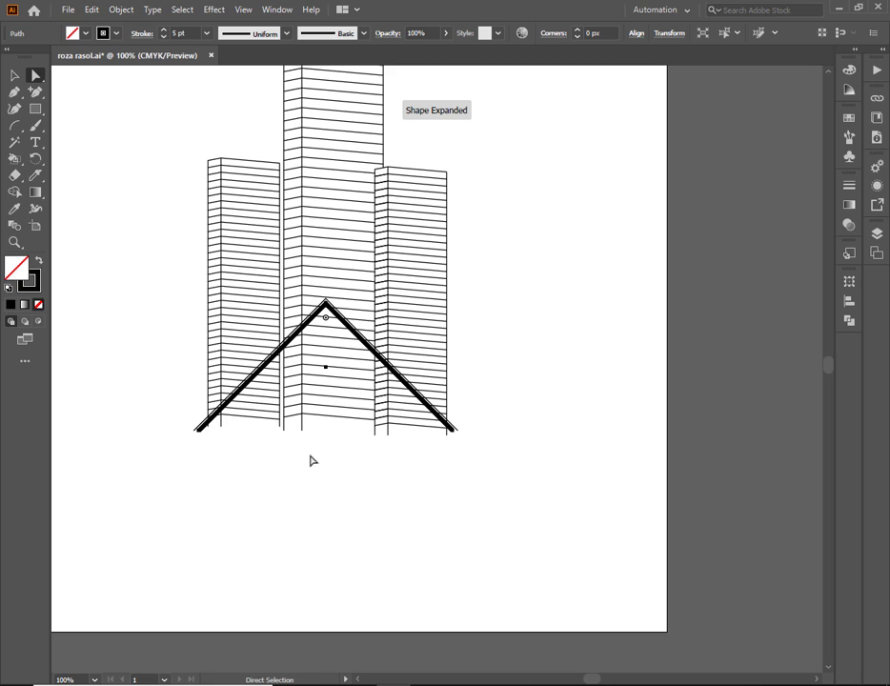
key(v)
key(ctrl+z)
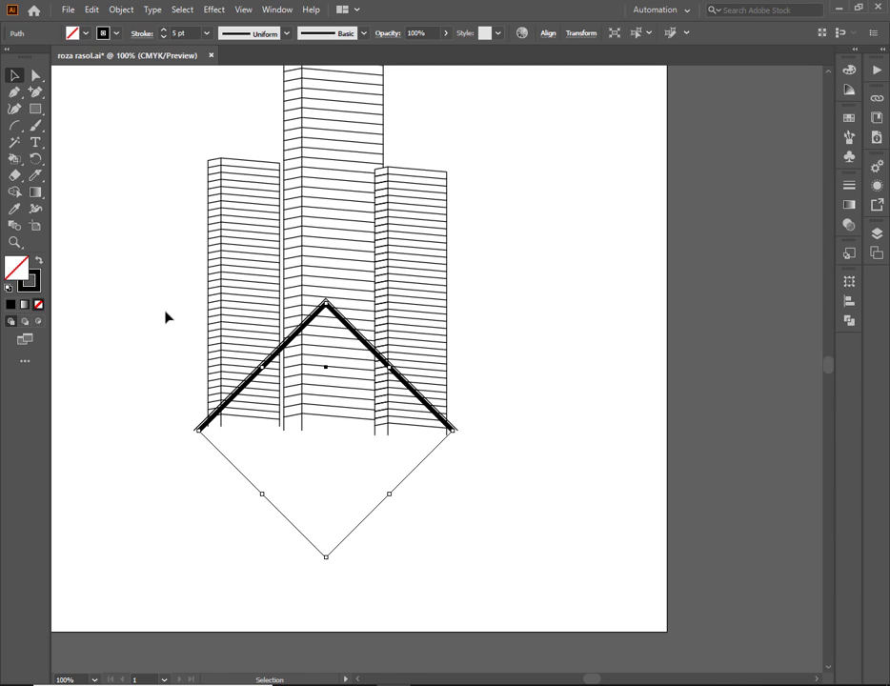
- Select the towers with both chevrons and erase the tower lines beneath the chevron using Shape Builder
drag(174, 305, 478, 476)
click(14, 191)
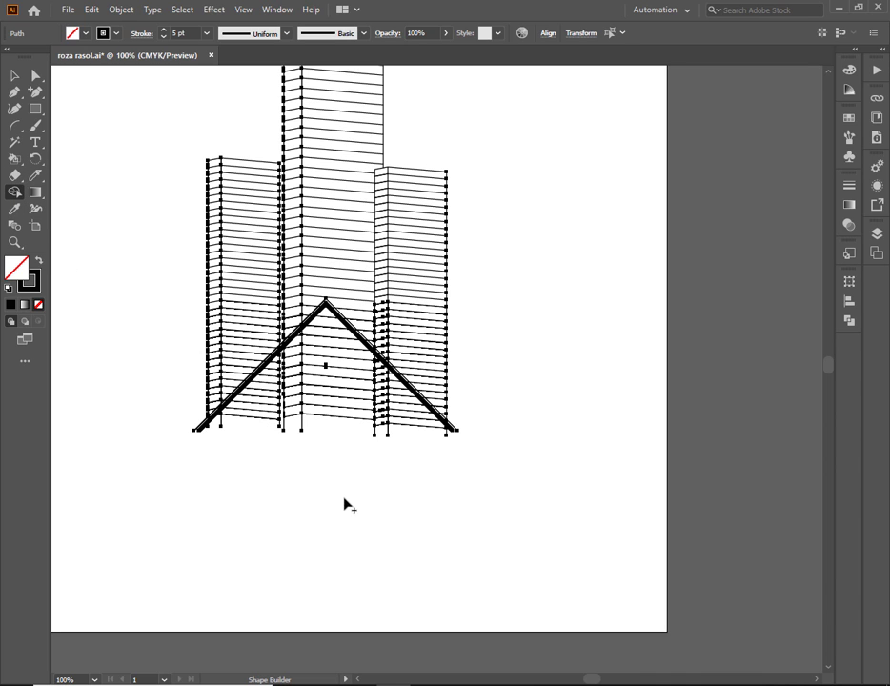
scroll(333, 475, up, 2)
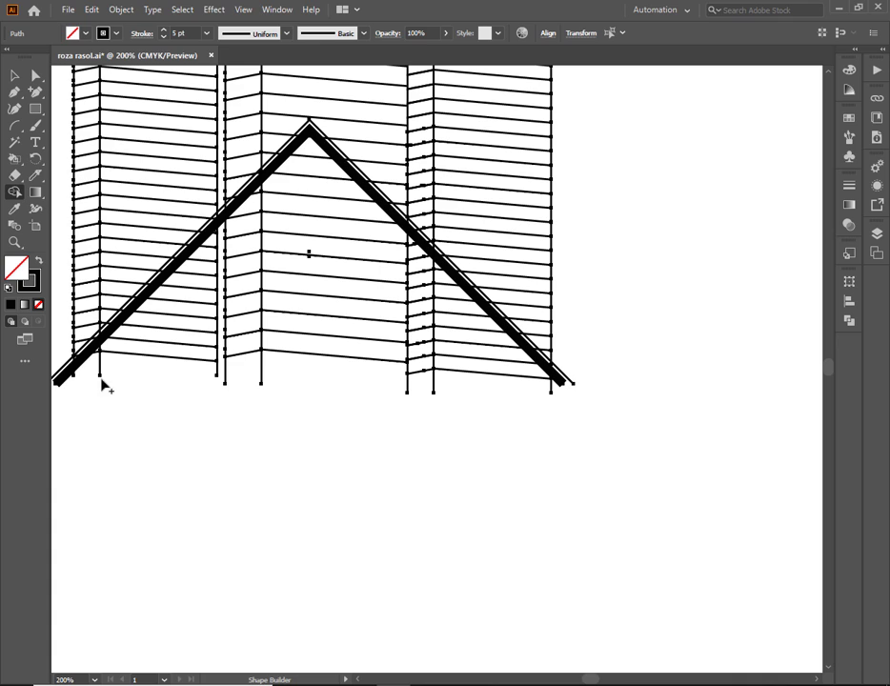
mouse_move(92, 374)
mouse_down()
mouse_move(253, 209)
mouse_move(287, 209)
mouse_move(301, 293)
mouse_move(288, 389)
mouse_move(233, 374)
mouse_move(250, 224)
mouse_move(227, 238)
mouse_move(210, 277)
mouse_move(228, 388)
mouse_up()
mouse_move(286, 202)
mouse_down()
mouse_move(224, 250)
mouse_move(202, 307)
mouse_move(220, 385)
mouse_move(297, 373)
mouse_move(279, 203)
mouse_up()
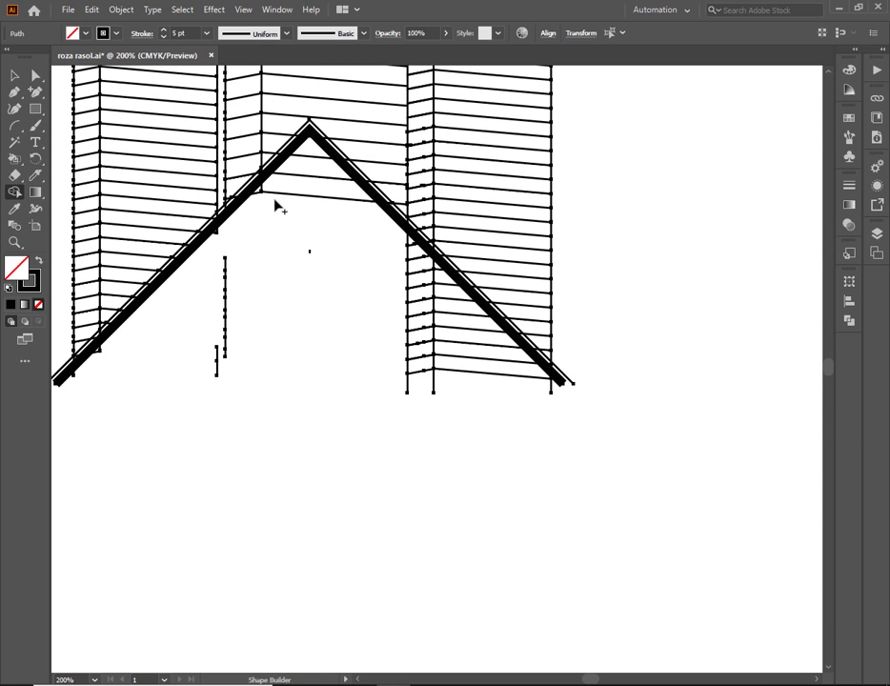
mouse_move(249, 240)
mouse_down()
mouse_move(214, 265)
mouse_move(207, 352)
mouse_move(242, 383)
mouse_move(247, 258)
mouse_up()
mouse_move(257, 199)
mouse_down()
mouse_move(284, 185)
mouse_move(307, 150)
mouse_move(294, 238)
mouse_up()
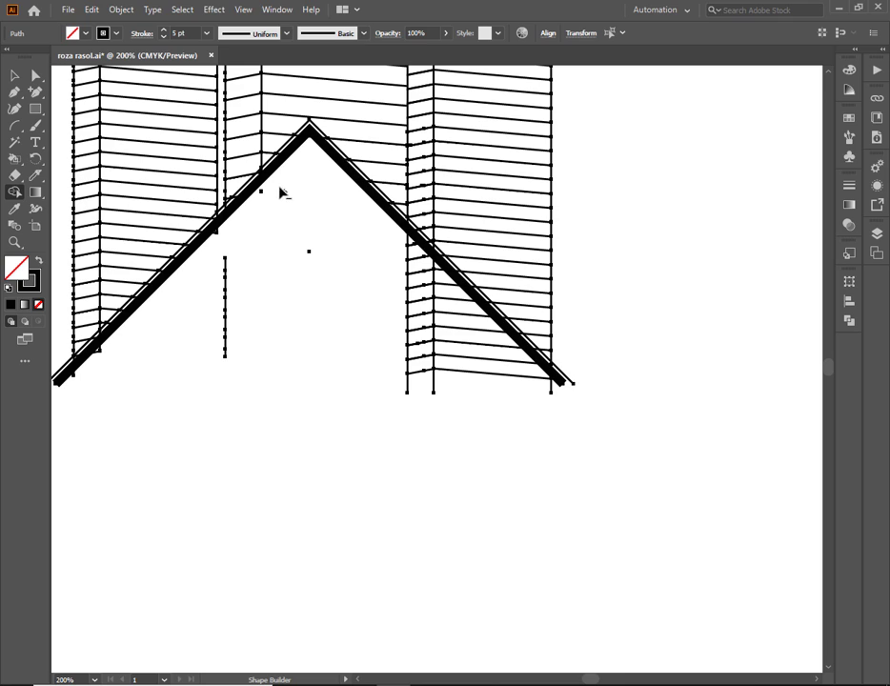
mouse_move(259, 191)
mouse_down()
mouse_move(317, 276)
mouse_move(288, 197)
mouse_up()
mouse_move(408, 244)
mouse_down()
mouse_move(434, 279)
mouse_move(436, 270)
mouse_move(490, 395)
mouse_move(548, 389)
mouse_up()
mouse_move(477, 412)
mouse_down()
mouse_move(414, 407)
mouse_move(381, 320)
mouse_move(398, 241)
mouse_move(445, 315)
mouse_move(420, 408)
mouse_move(385, 335)
mouse_move(402, 263)
mouse_move(416, 289)
mouse_move(421, 383)
mouse_move(399, 406)
mouse_move(392, 284)
mouse_move(419, 262)
mouse_move(416, 342)
mouse_move(448, 392)
mouse_move(440, 281)
mouse_move(433, 341)
mouse_up()
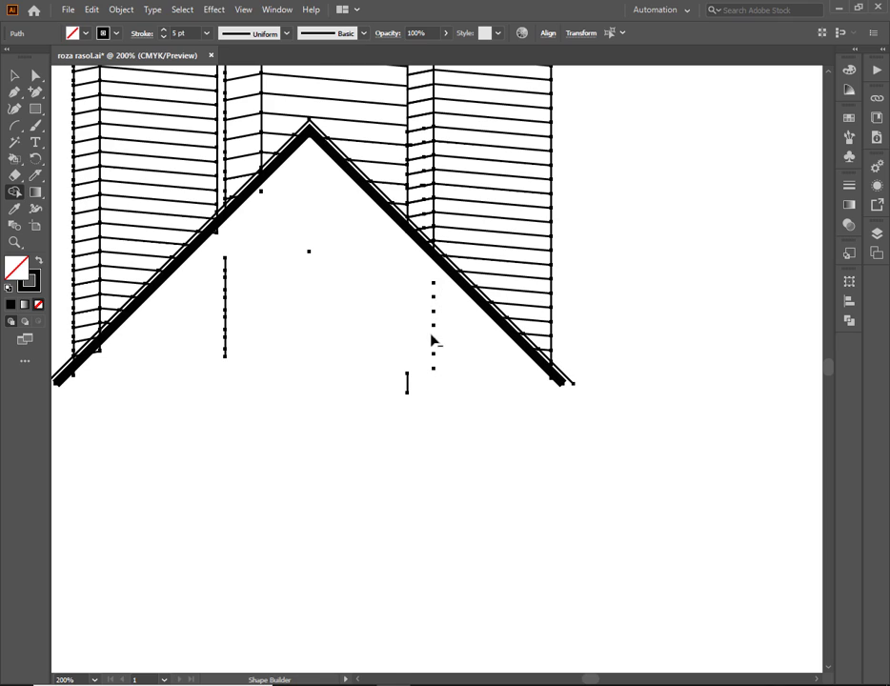
- Delete the stray vertical line fragments left over beneath the thick chevron
click(14, 142)
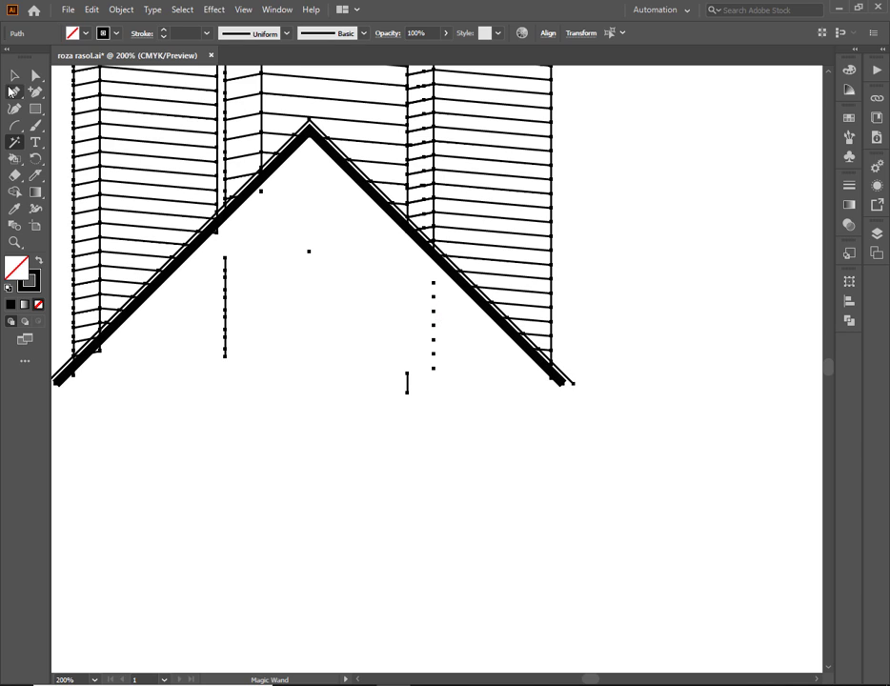
click(13, 76)
click(403, 429)
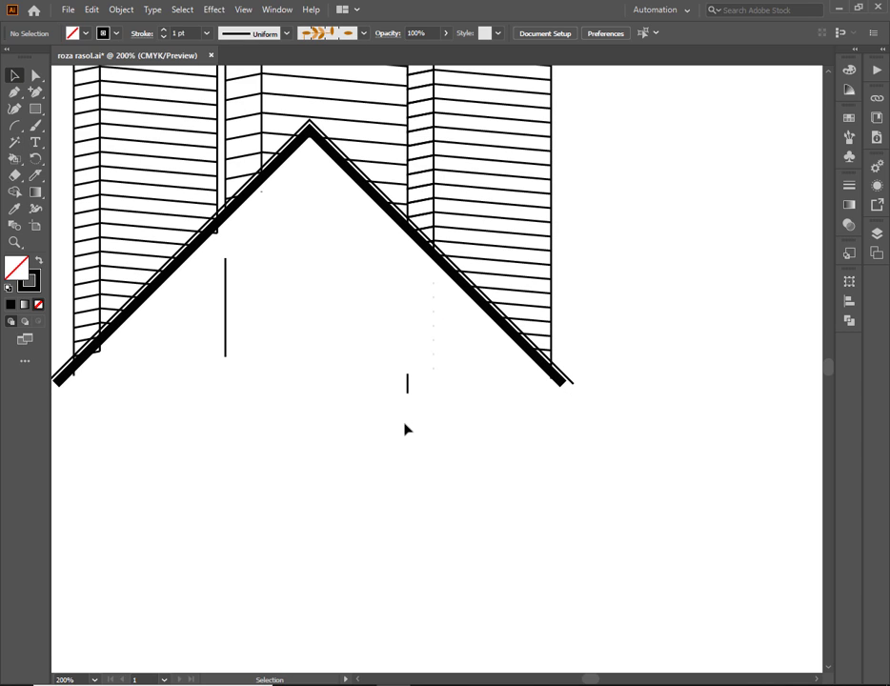
drag(379, 264, 434, 436)
key(Delete)
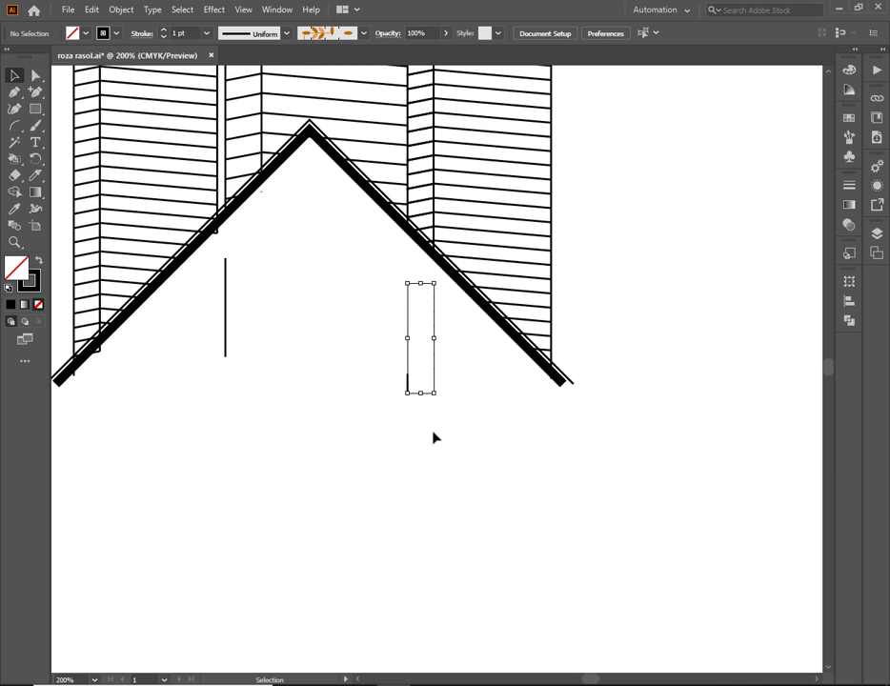
drag(262, 244, 204, 364)
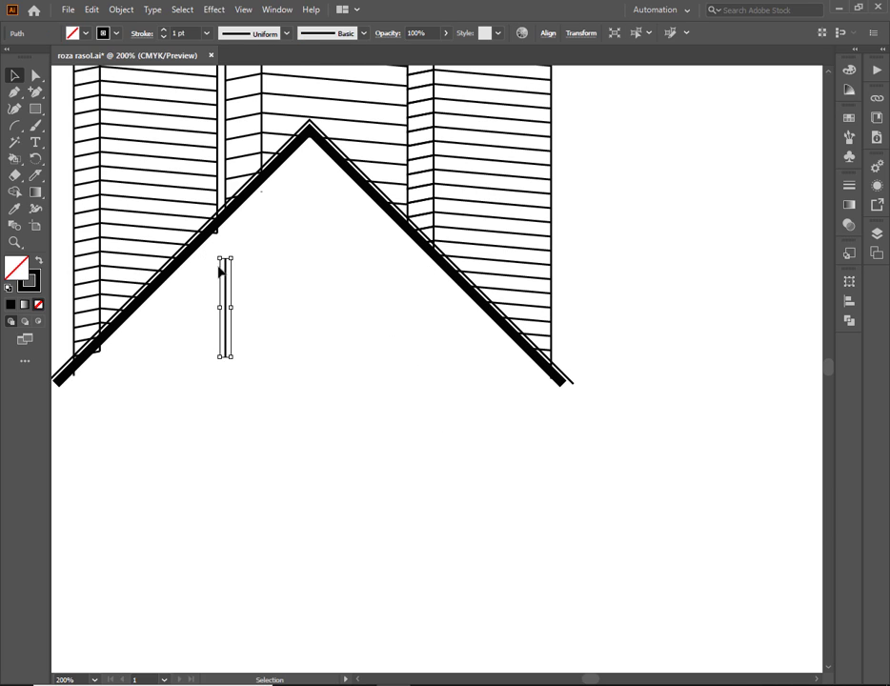
key(Delete)
click(217, 233)
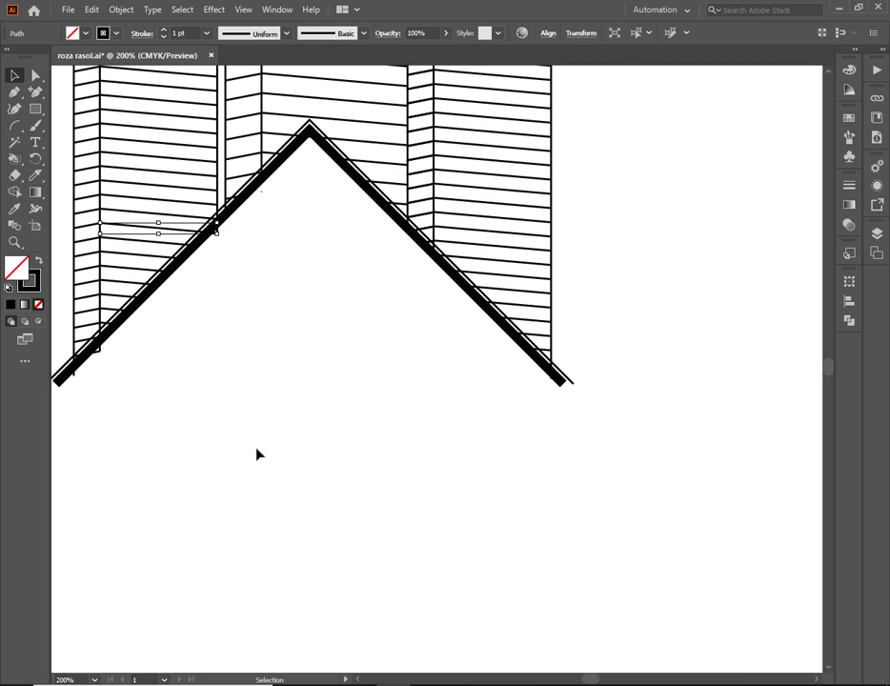
key(Delete)
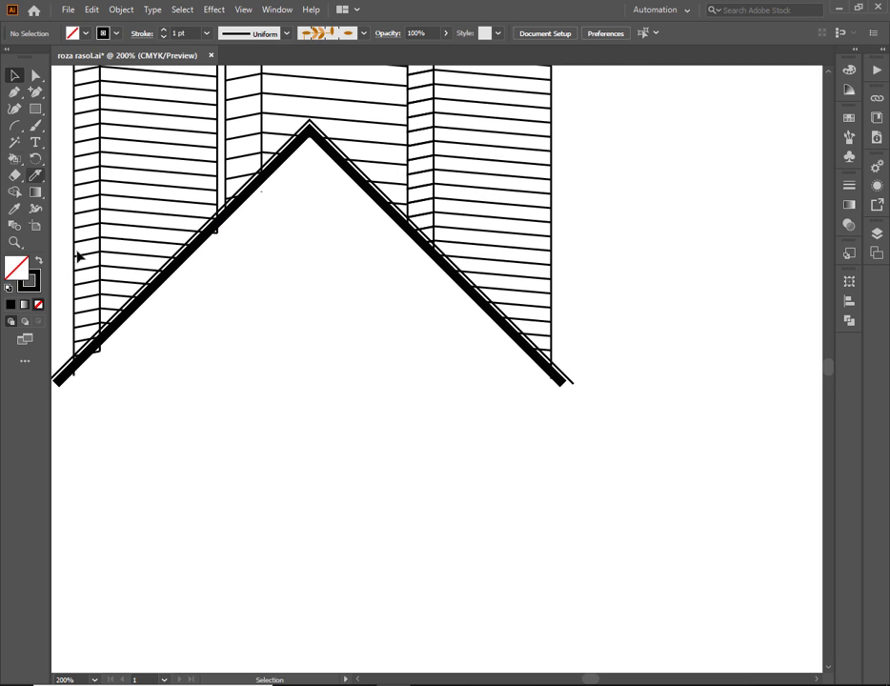
- Select all the artwork and trim the remaining line stubs below the thick chevron with Shape Builder
click(16, 194)
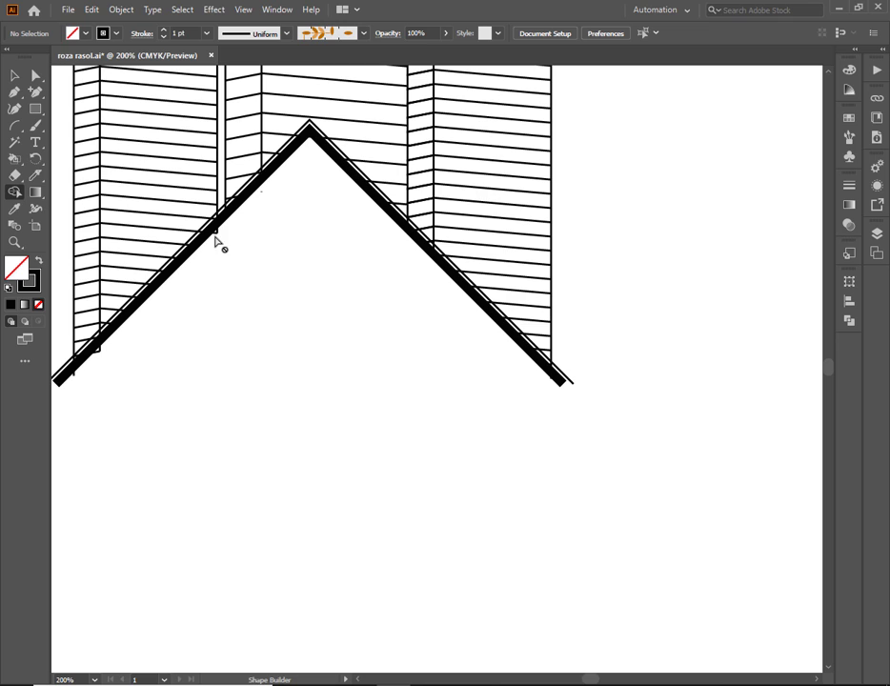
click(14, 75)
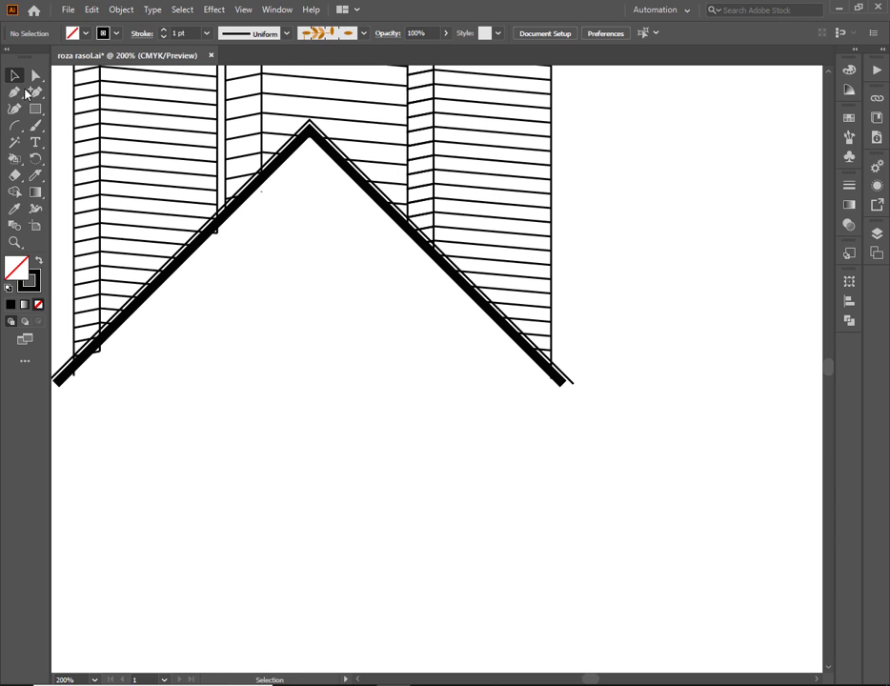
drag(56, 88, 563, 442)
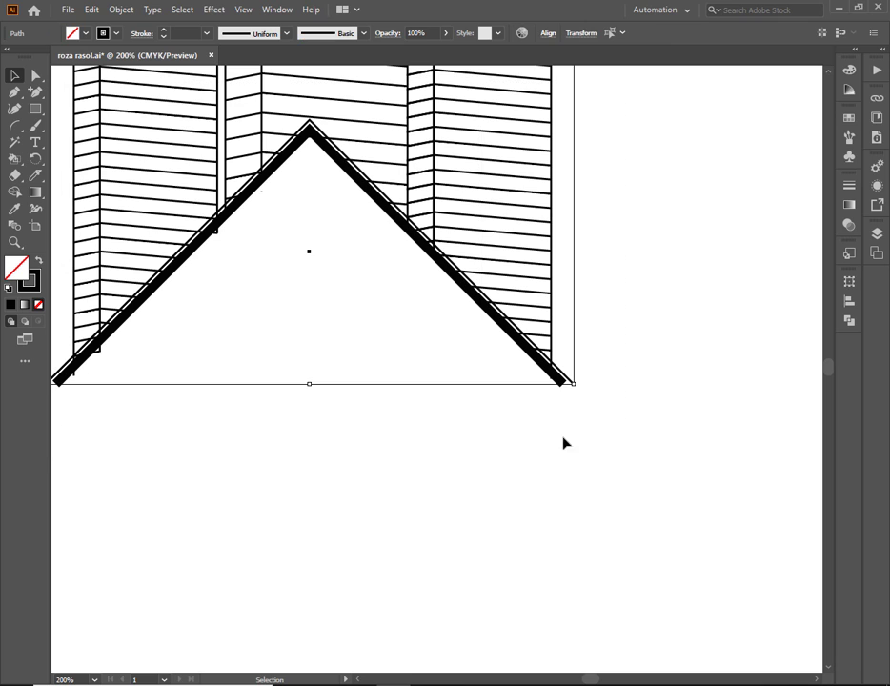
click(17, 192)
drag(322, 242, 299, 253)
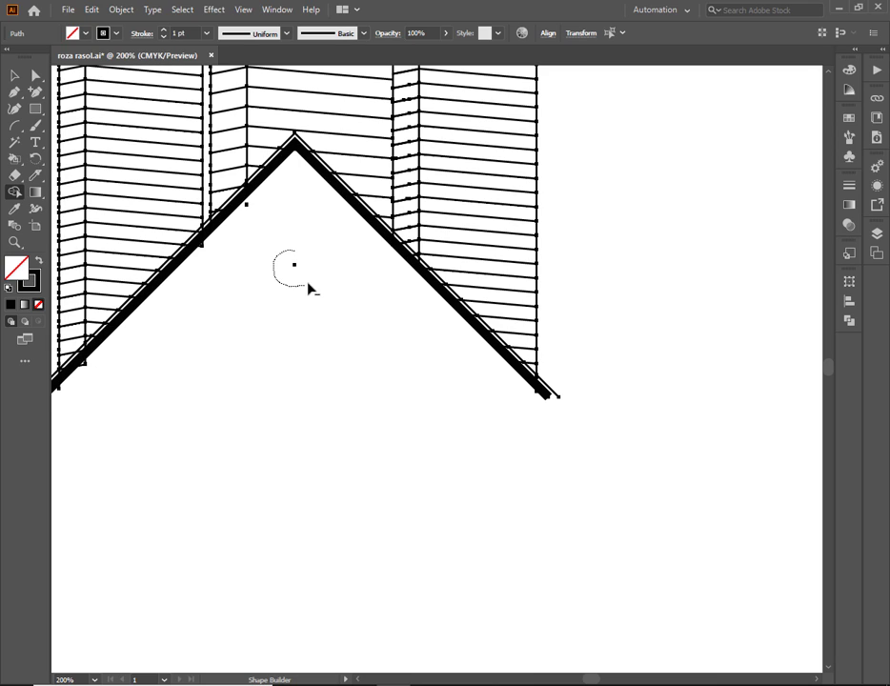
drag(308, 283, 292, 255)
click(14, 75)
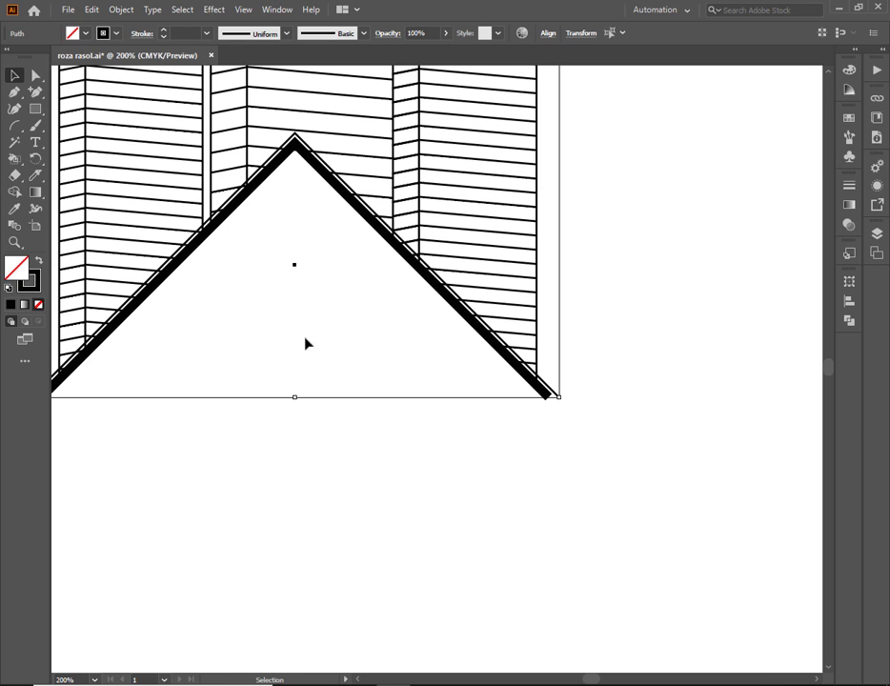
click(319, 449)
click(294, 265)
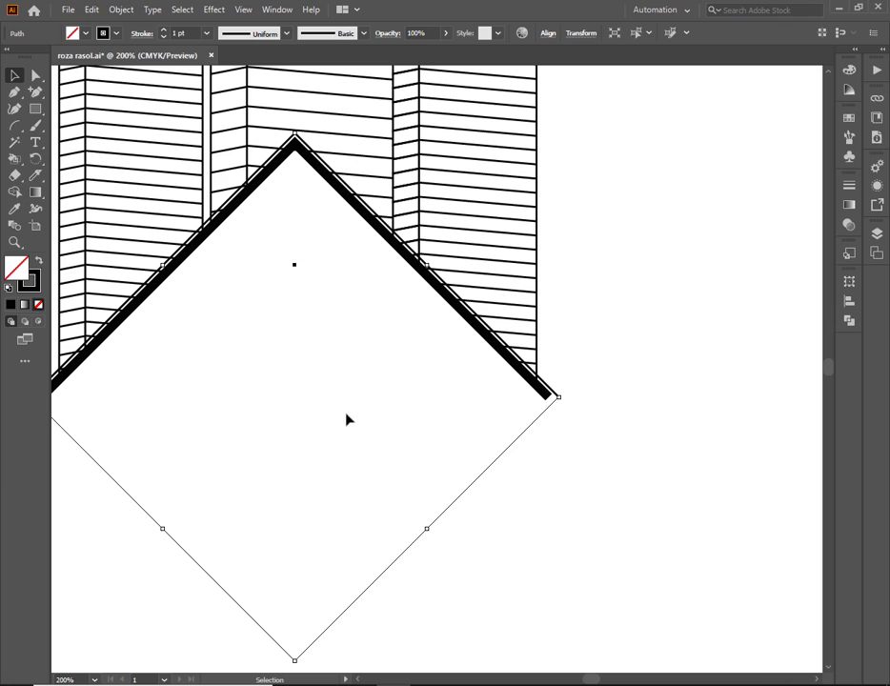
key(Delete)
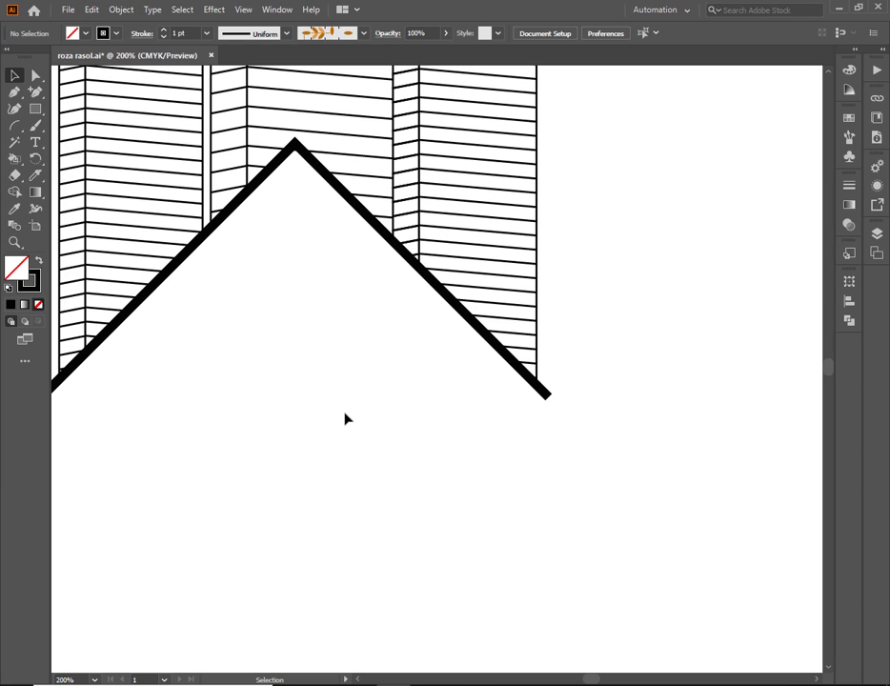
key(a)
key(ctrl+z)
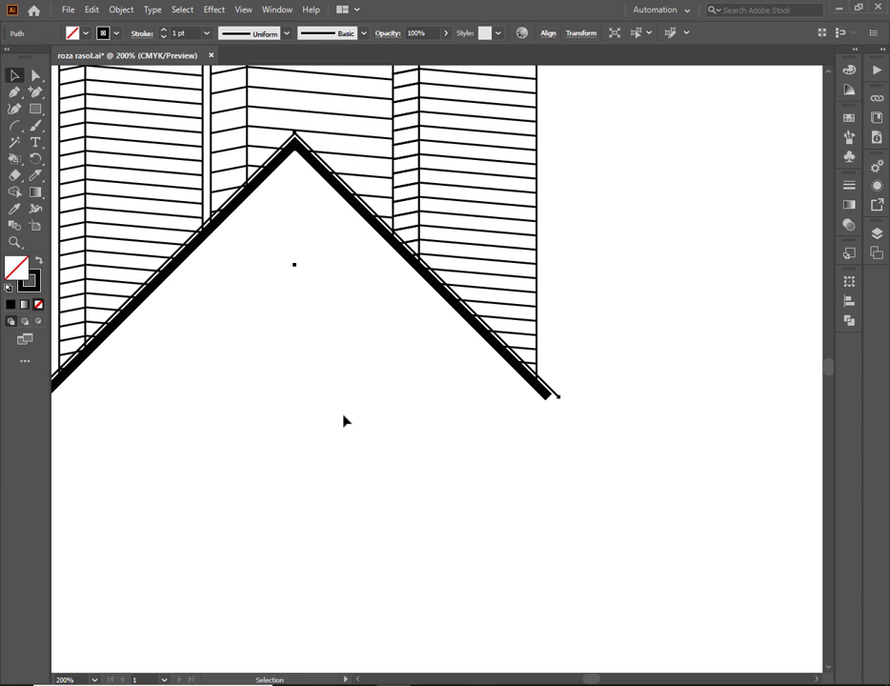
click(680, 372)
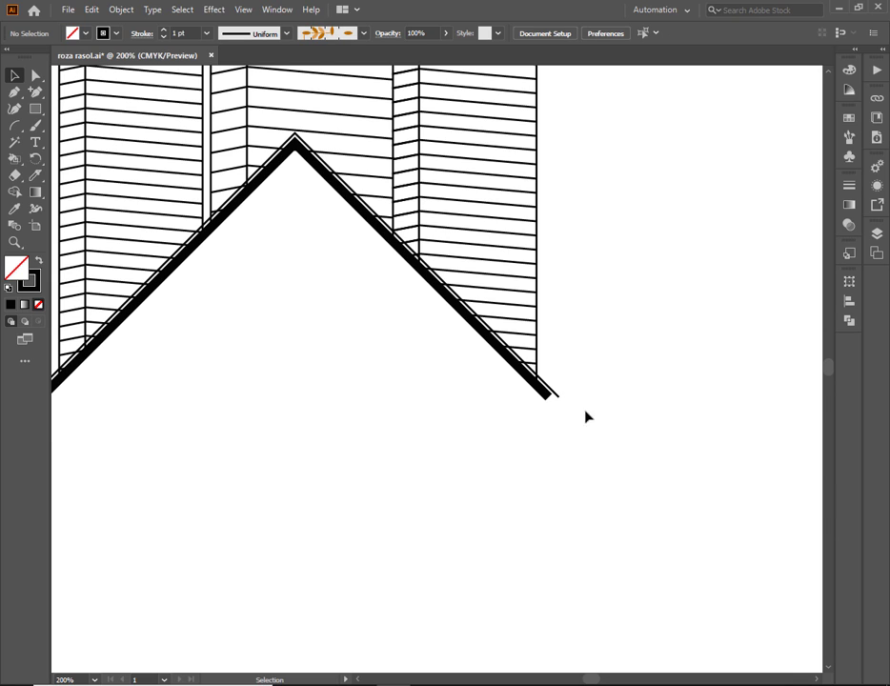
- Draw a short horizontal line with the Pen tool from the thick chevron's left foot outward to the left
scroll(322, 406, down, 1)
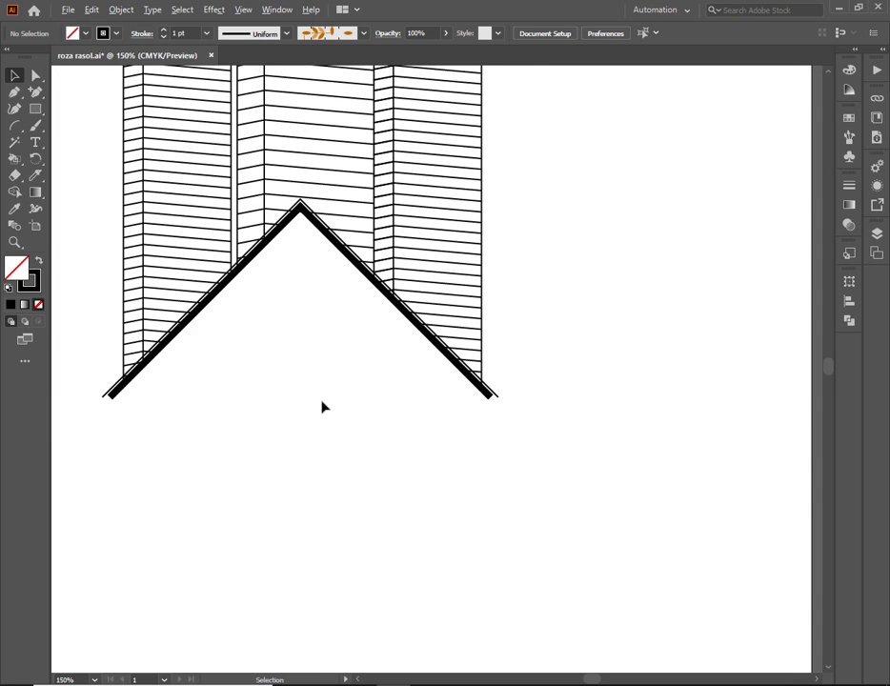
scroll(322, 407, down, 2)
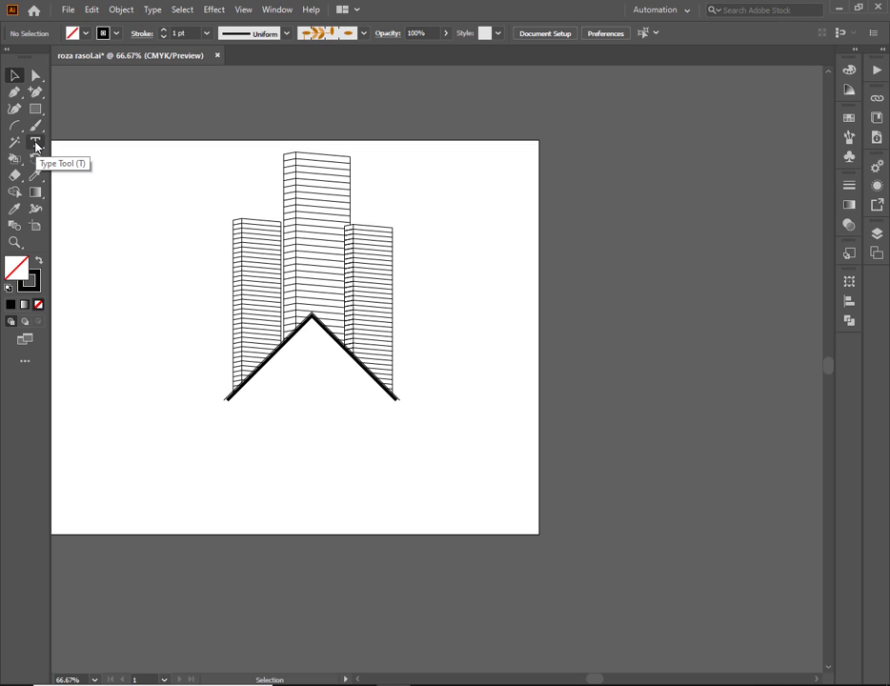
click(14, 91)
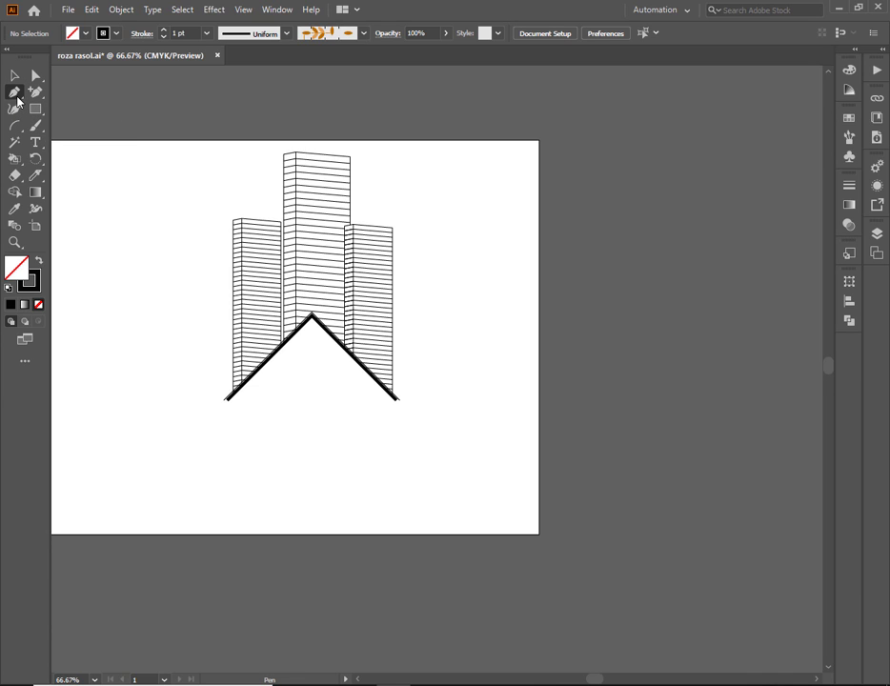
scroll(220, 401, up, 4)
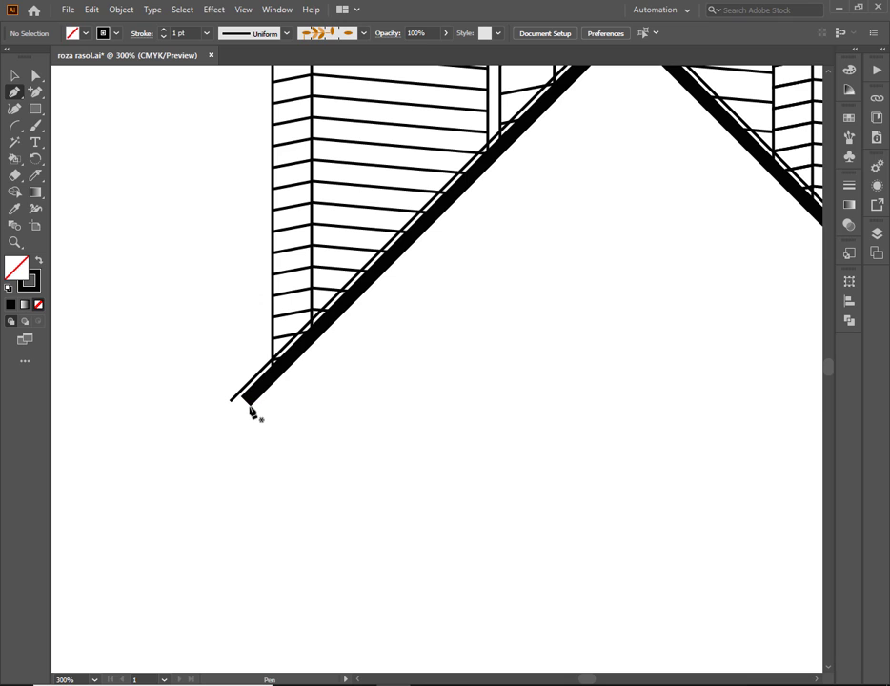
click(250, 404)
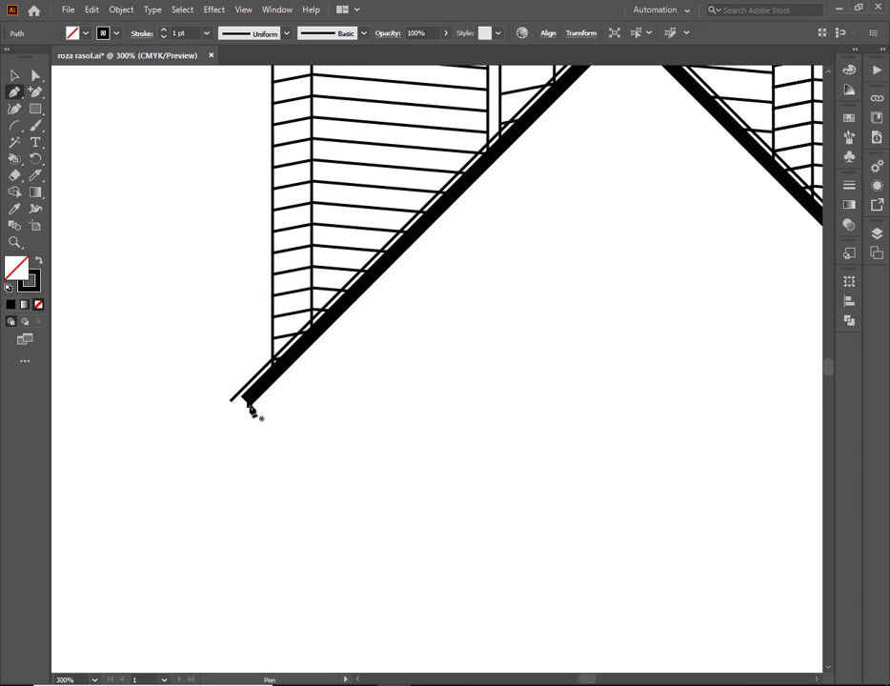
click(139, 405)
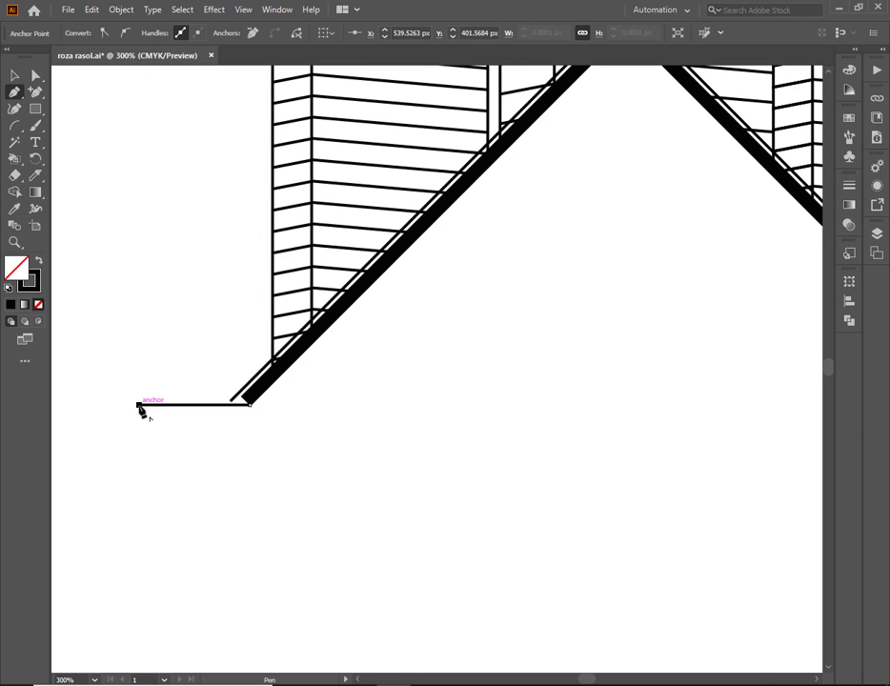
key(Escape)
- Draw a matching short horizontal line with the Pen tool from the thick chevron's right foot outward to the right
scroll(451, 474, down, 2)
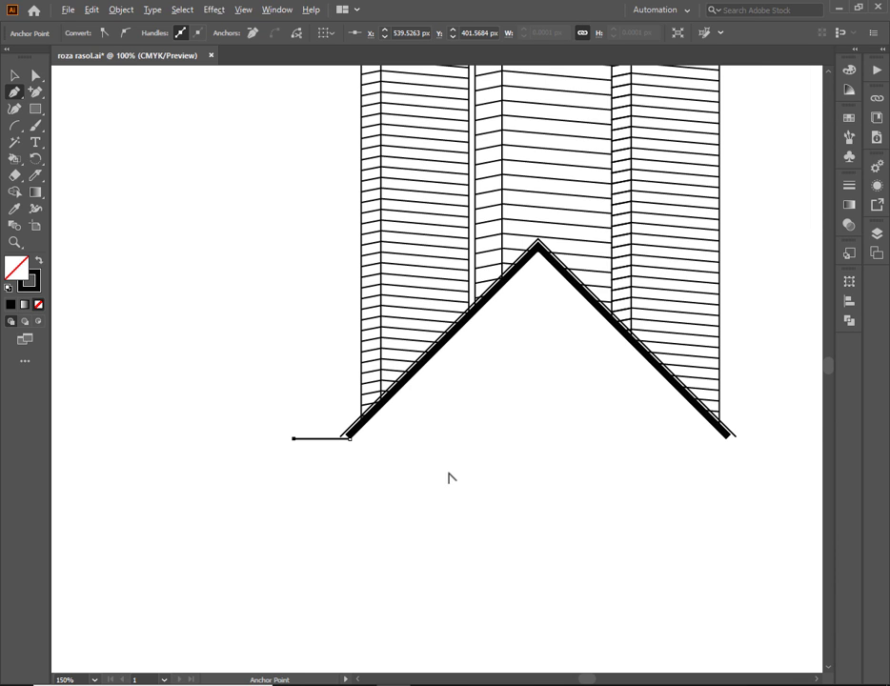
scroll(450, 476, down, 1)
drag(593, 518, 395, 515)
scroll(431, 448, up, 2)
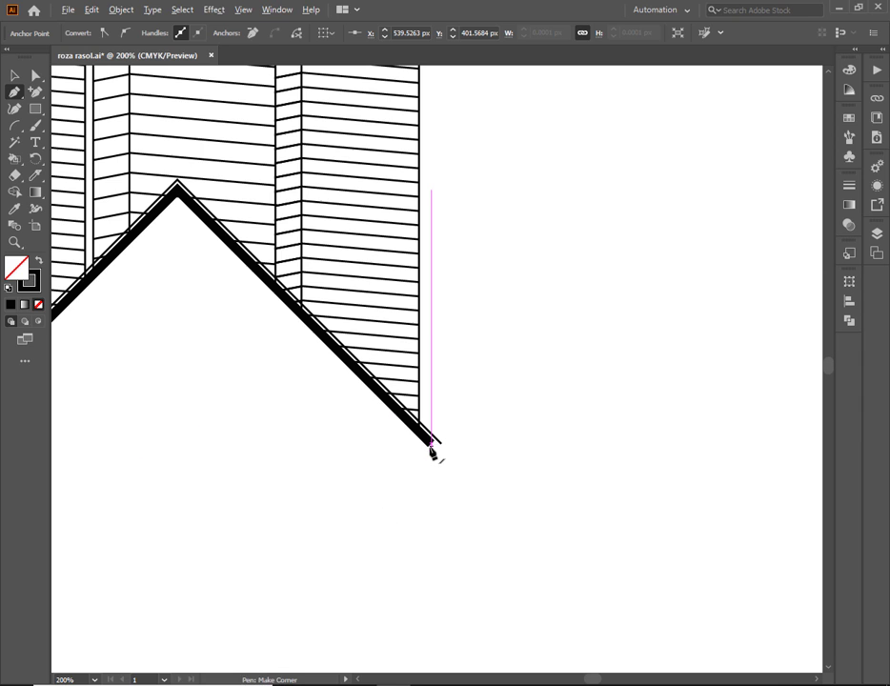
scroll(432, 448, up, 2)
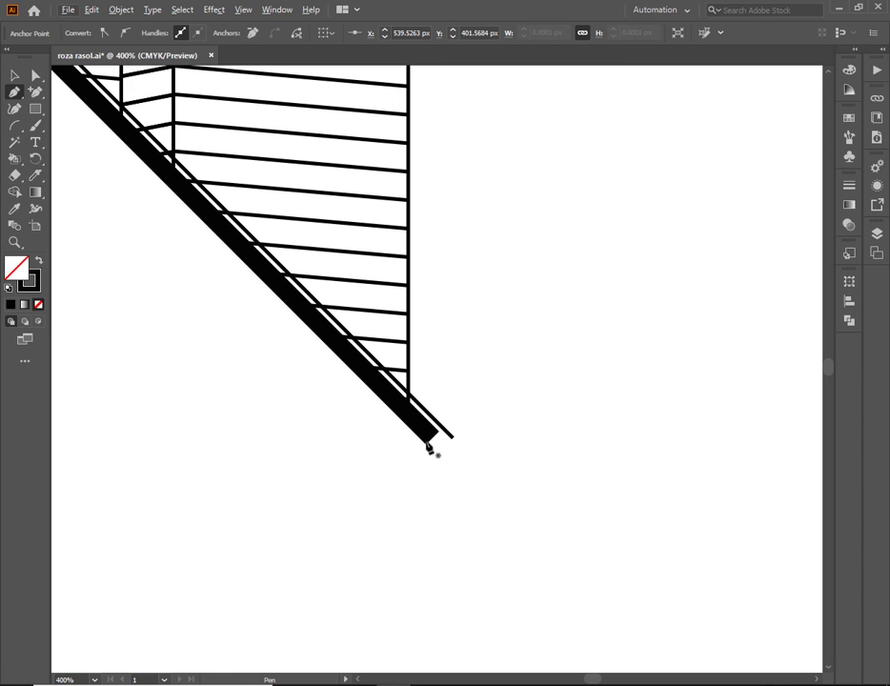
click(425, 443)
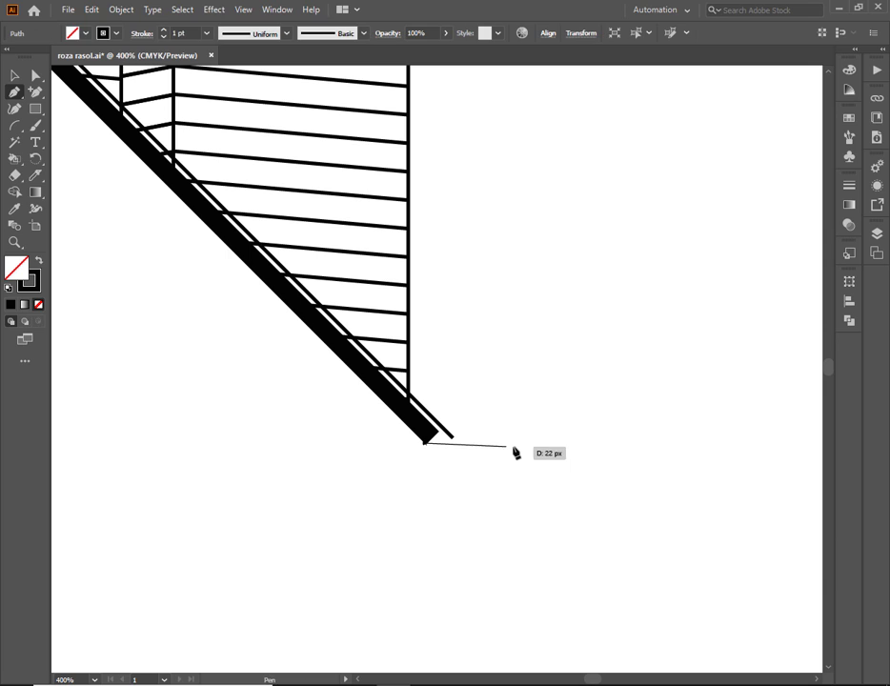
click(566, 444)
click(572, 445)
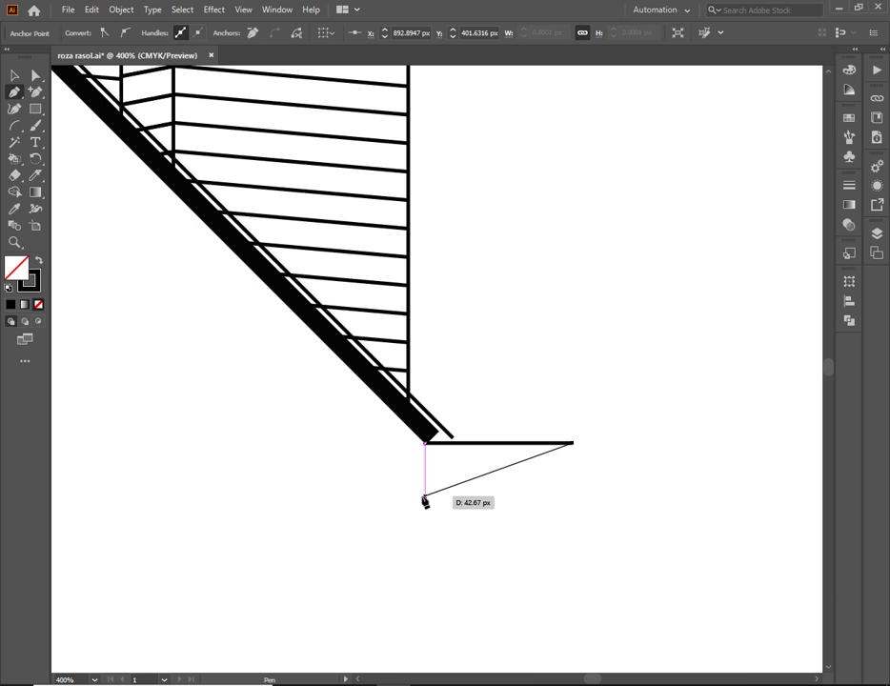
key(Escape)
scroll(425, 497, down, 4)
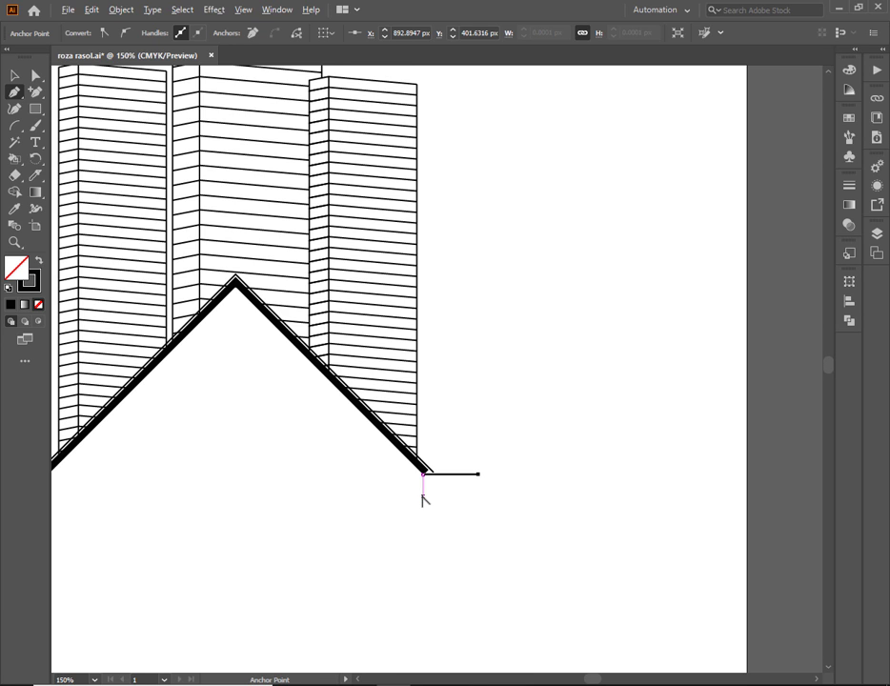
- Select both short horizontal lines at the chevron's feet and set their stroke weight to 7 pt
click(9, 78)
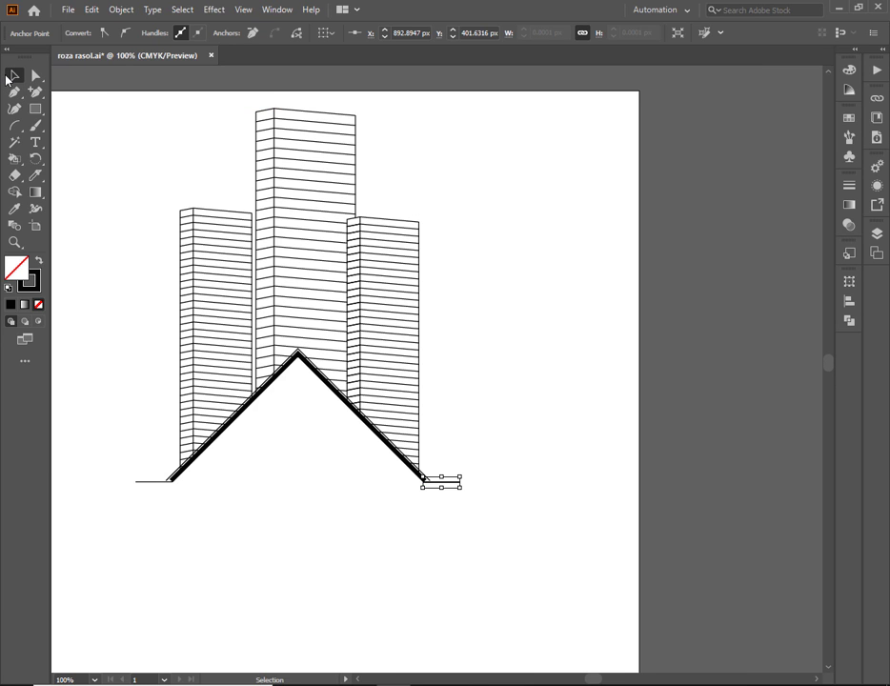
click(462, 465)
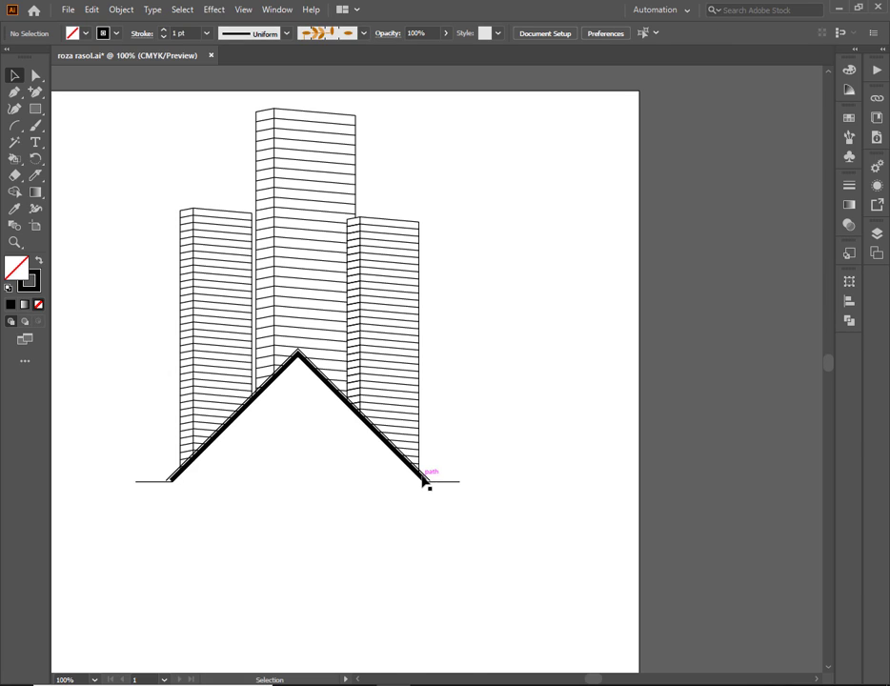
click(439, 482)
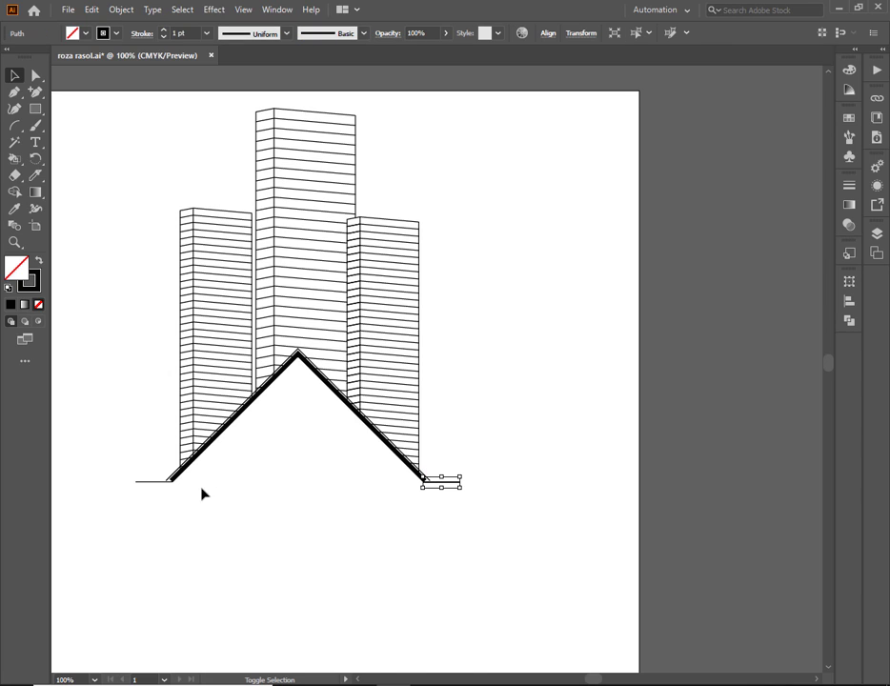
shift+click(155, 483)
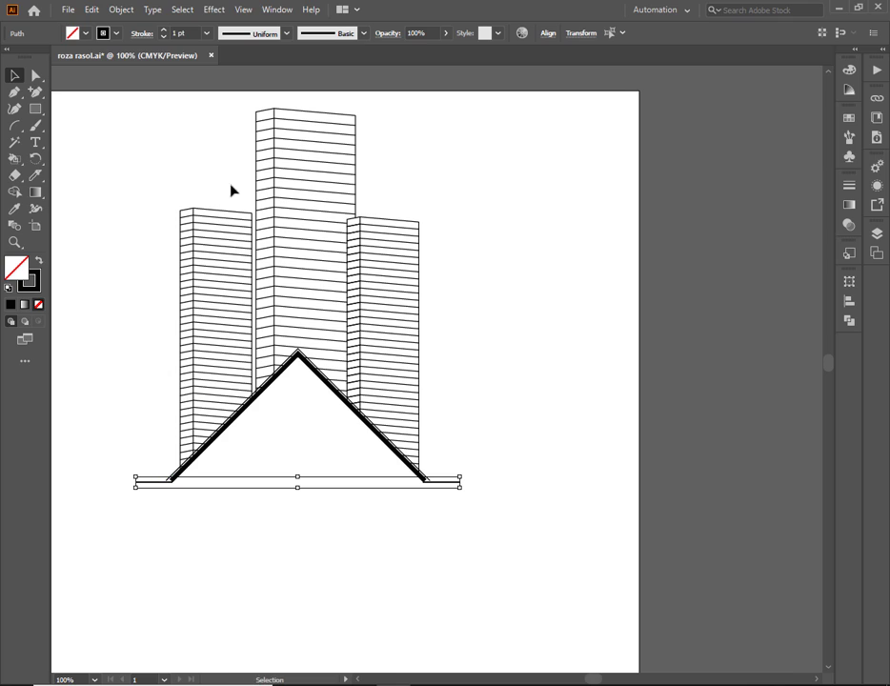
click(166, 30)
click(166, 31)
click(166, 30)
click(167, 31)
click(167, 31)
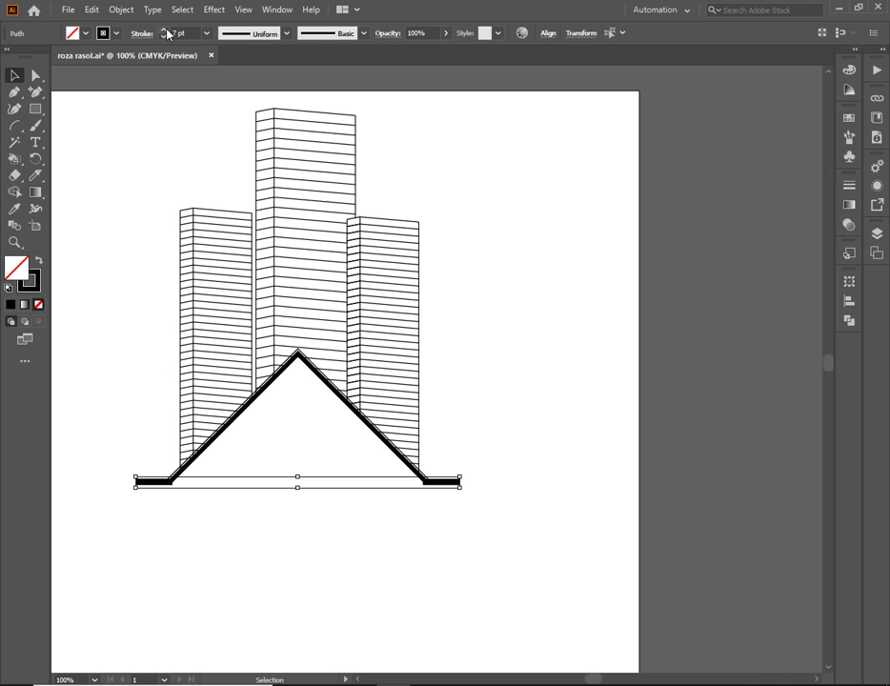
- Apply the triangular width profile to both short lines so they taper to a point at their outer ends
click(286, 33)
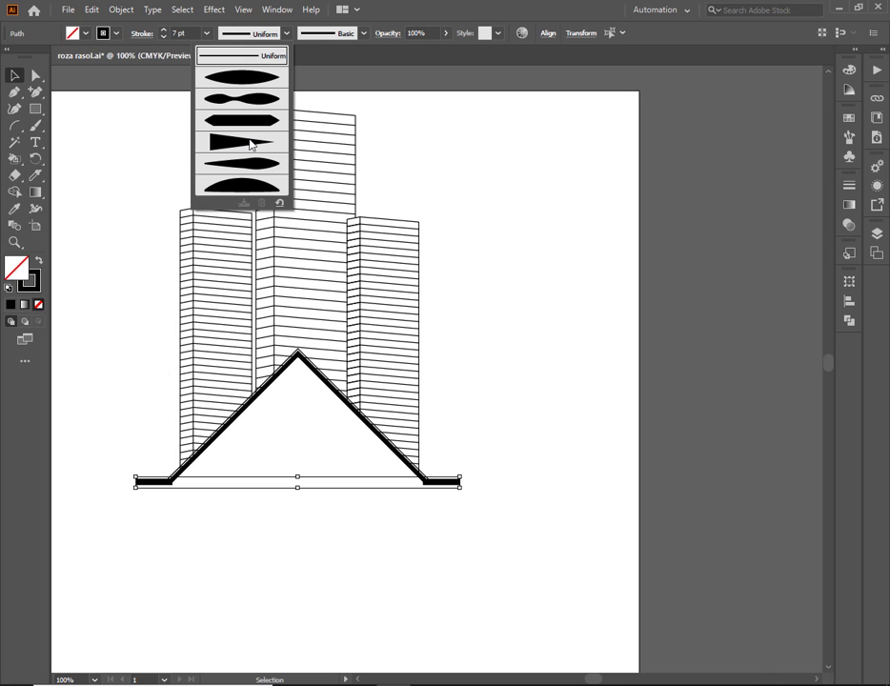
click(249, 143)
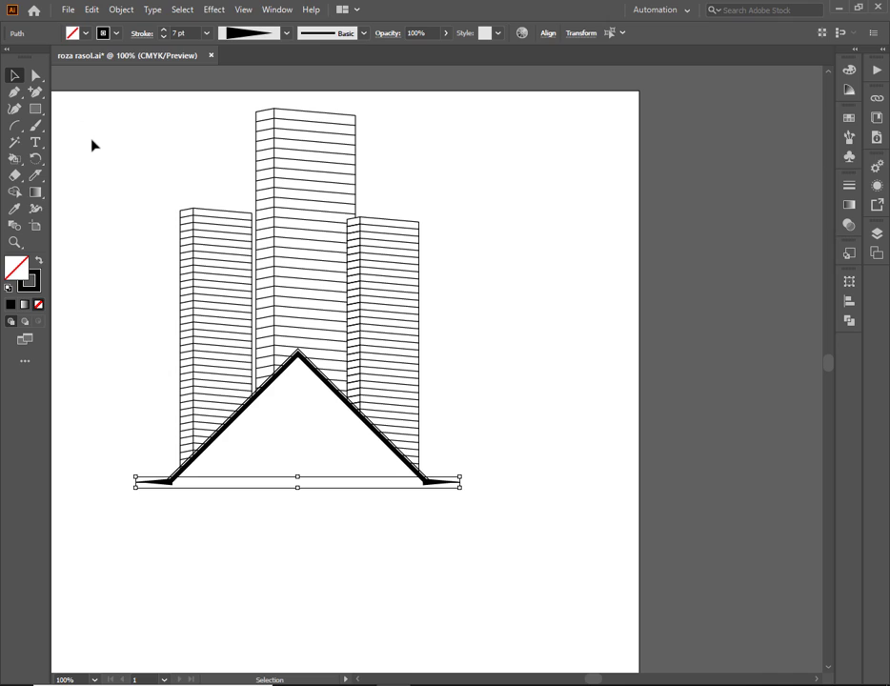
click(121, 317)
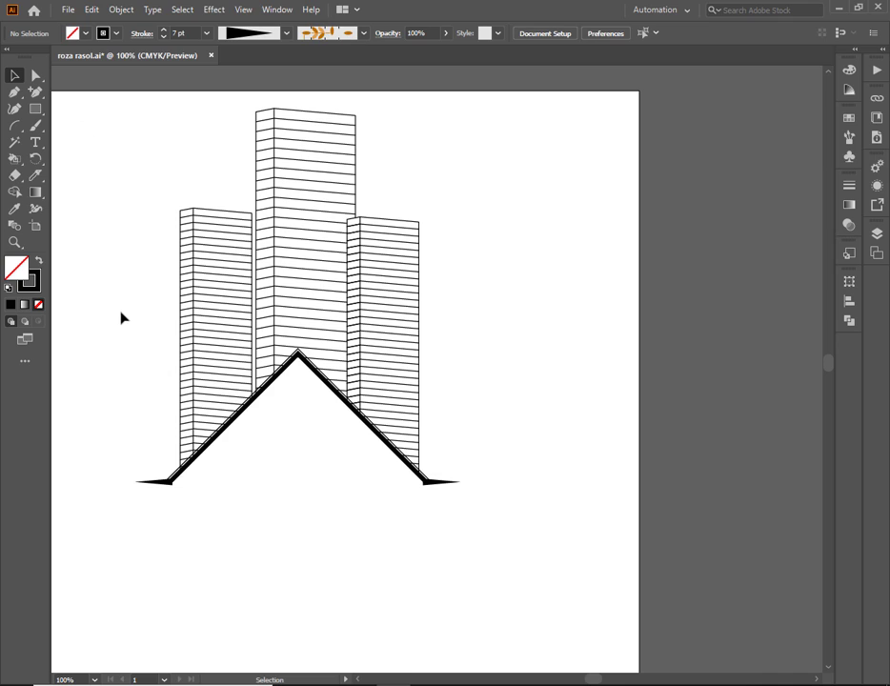
- Reposition the two tapered lines together so their thick ends line up with the corners of the chevron's feet
shift+click(444, 488)
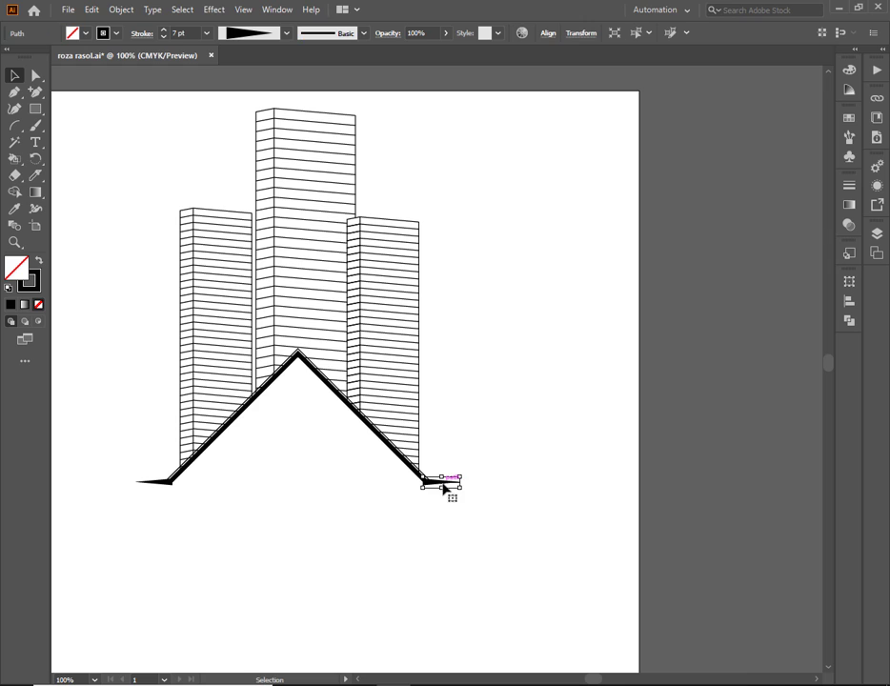
shift+click(139, 484)
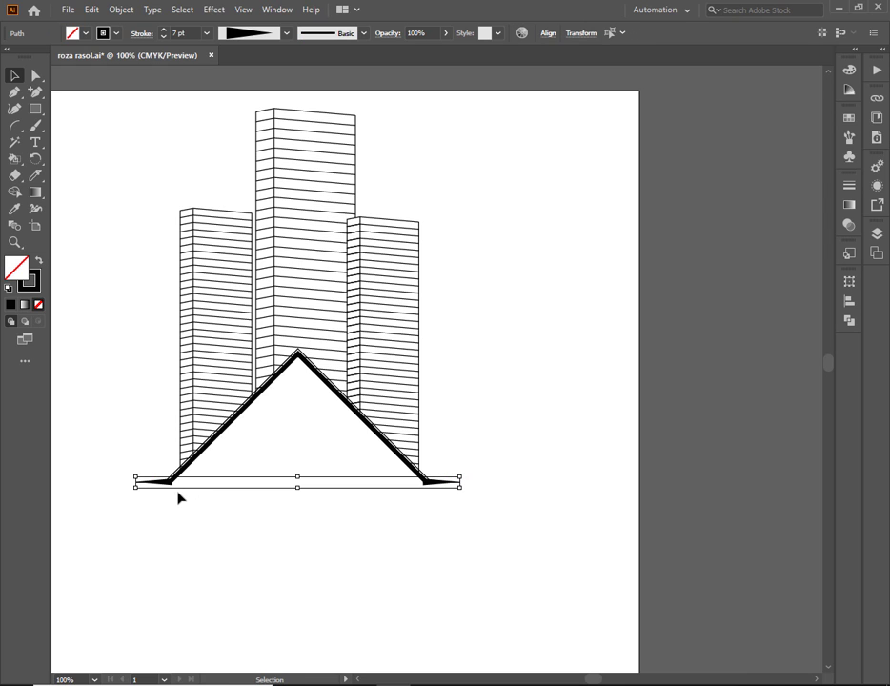
scroll(174, 493, up, 3)
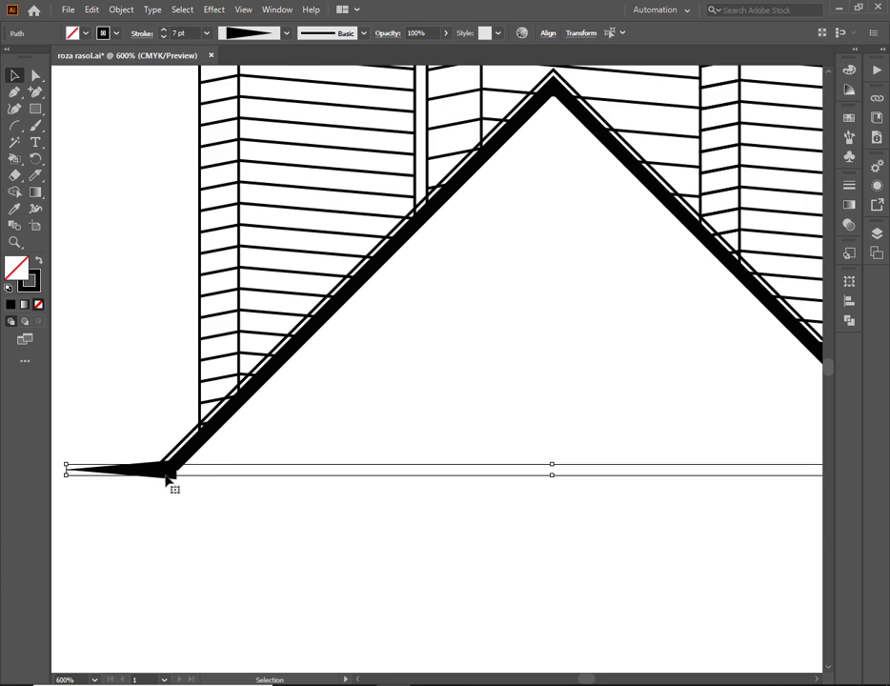
scroll(169, 474, up, 2)
drag(172, 472, 149, 447)
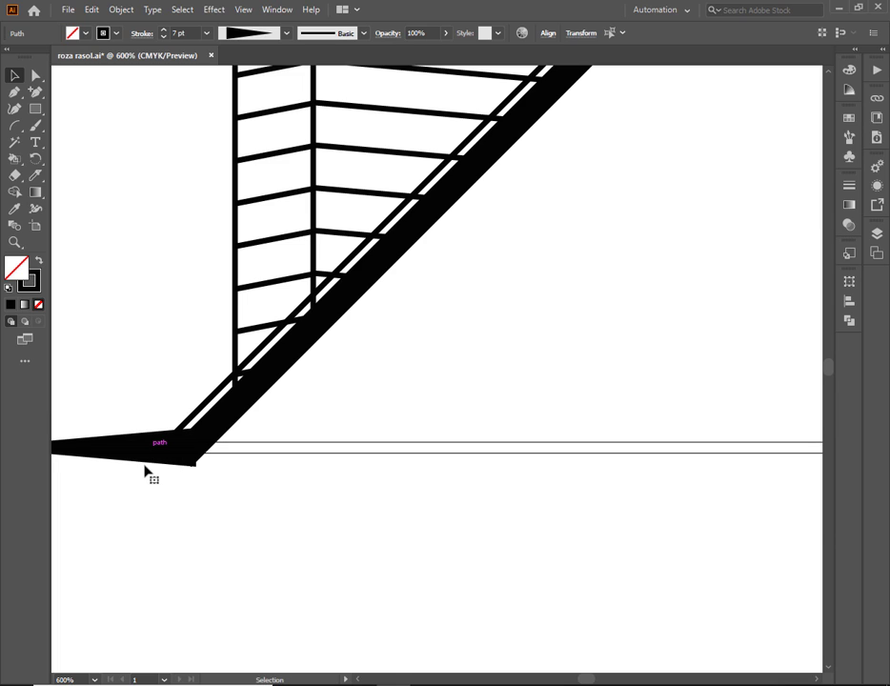
scroll(181, 468, up, 3)
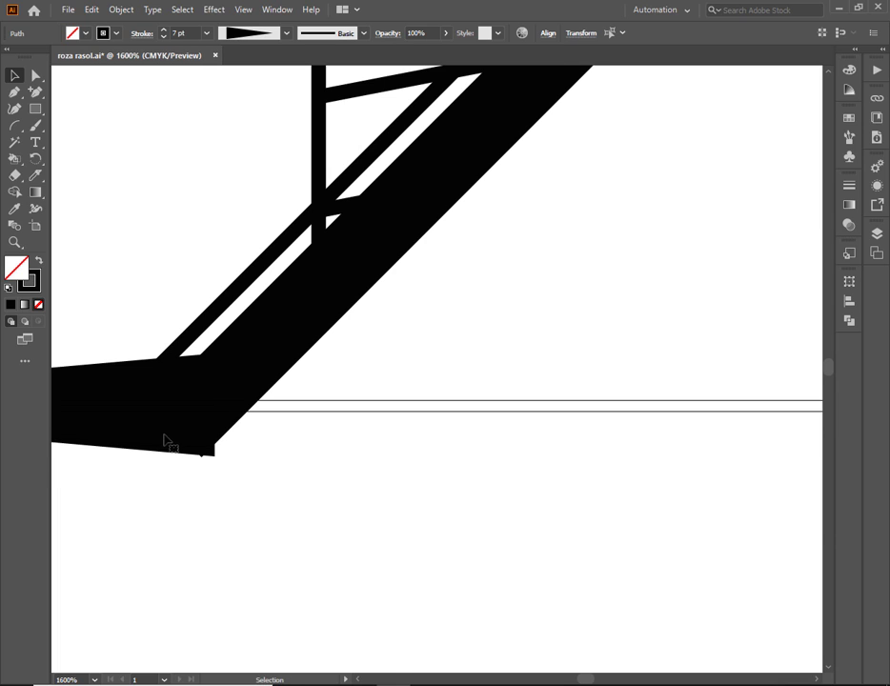
mouse_move(165, 440)
mouse_down()
mouse_move(150, 431)
mouse_move(149, 439)
mouse_up()
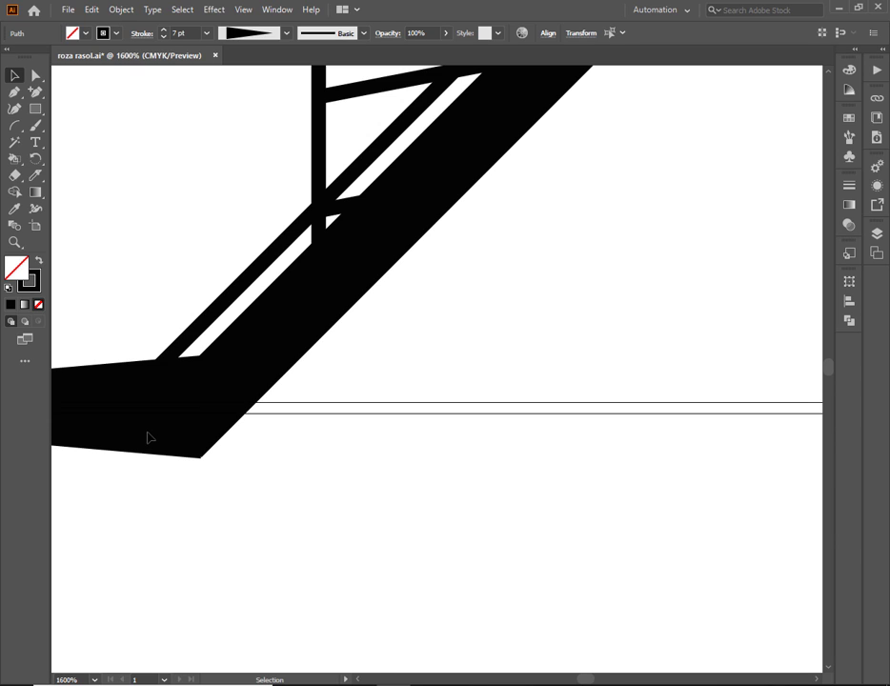
click(280, 508)
scroll(349, 508, down, 3)
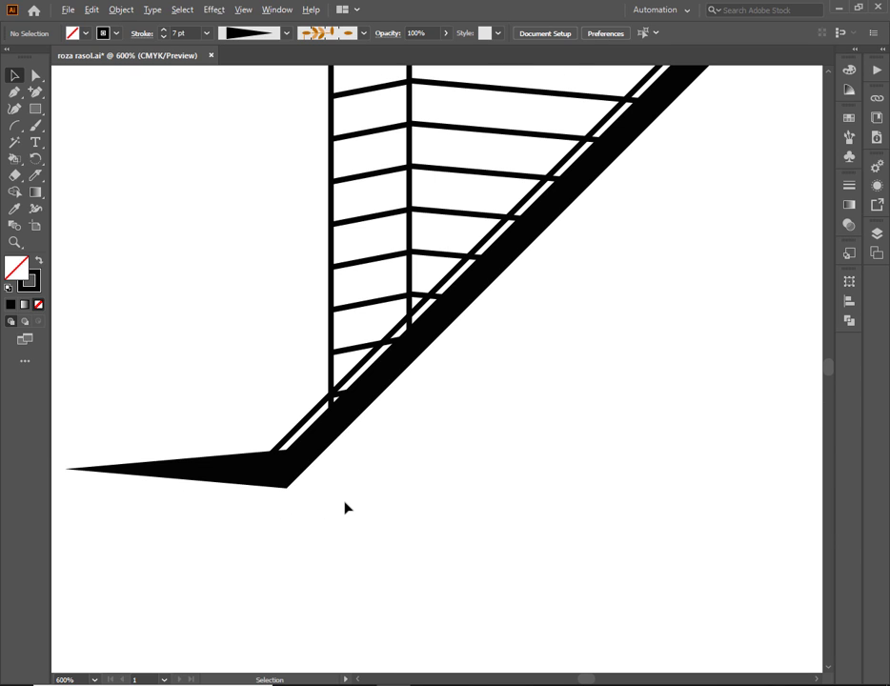
scroll(345, 506, down, 2)
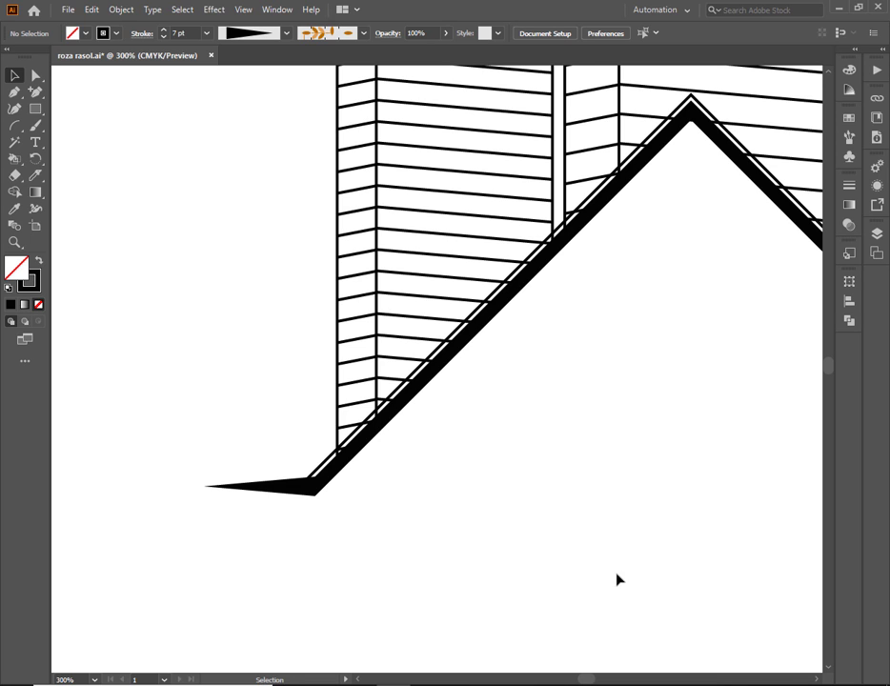
drag(615, 576, 324, 557)
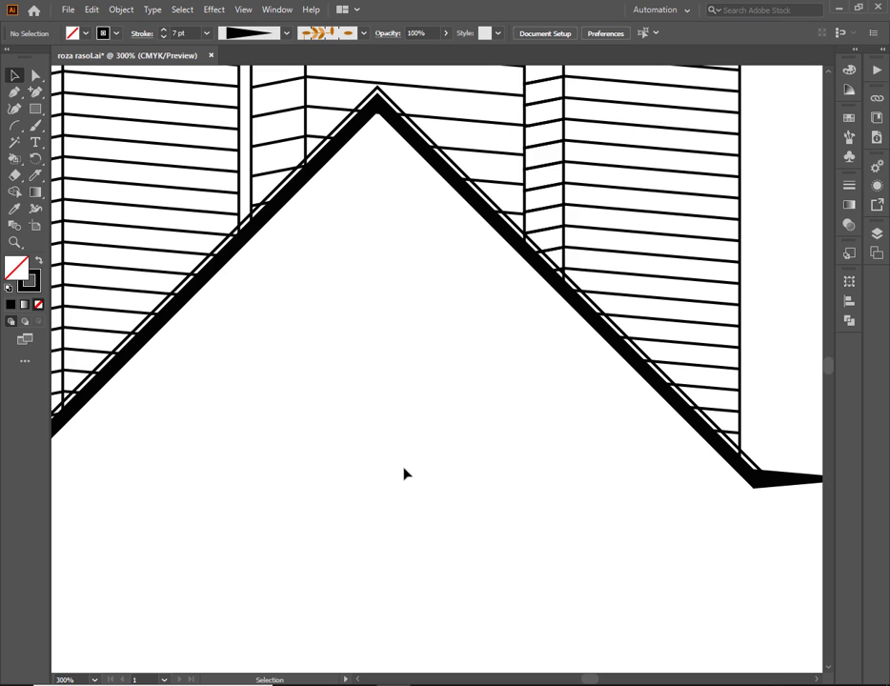
scroll(404, 473, down, 3)
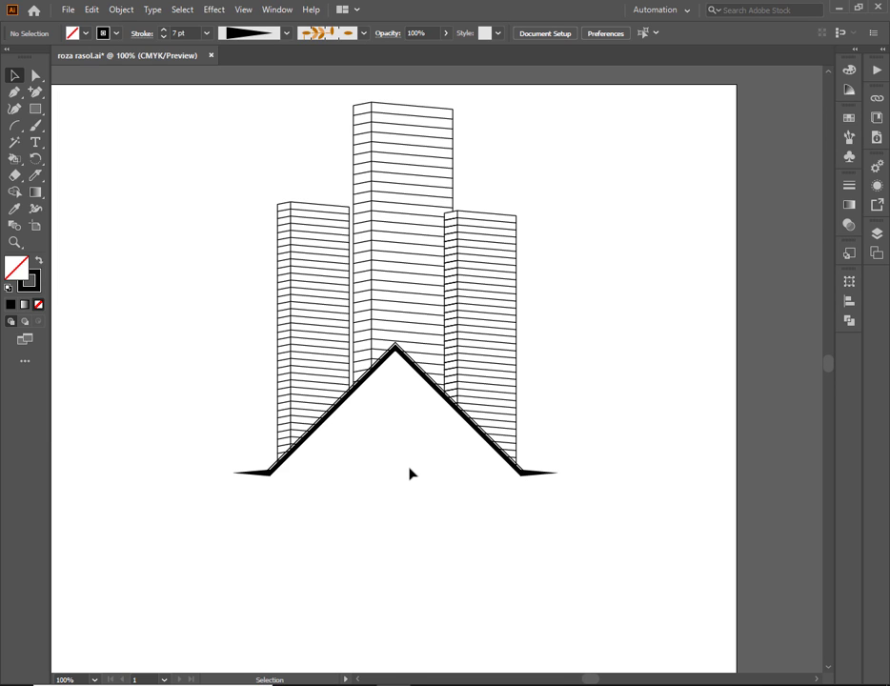
scroll(407, 468, down, 1)
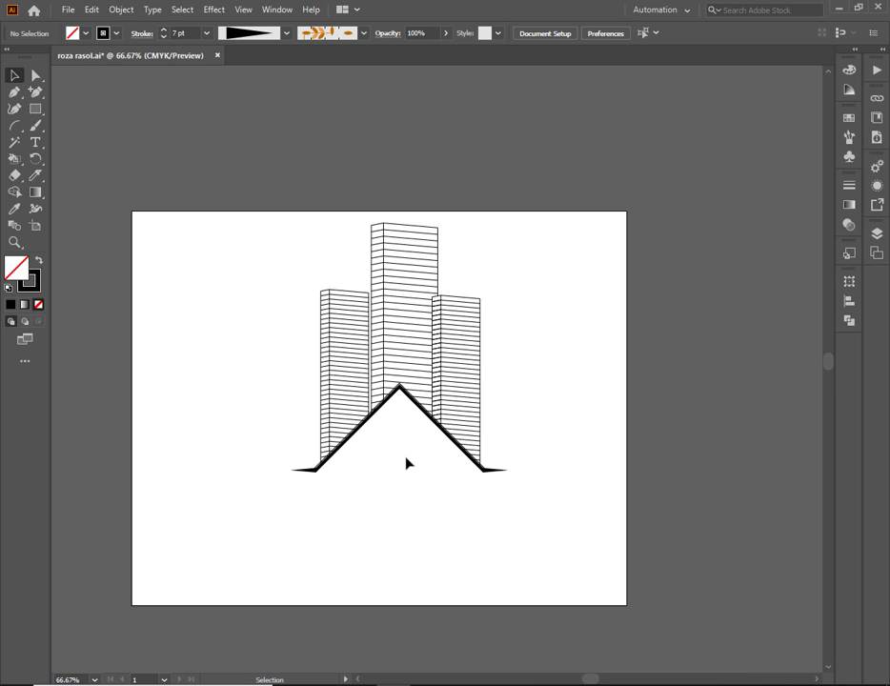
- Draw a nearly square rectangle in the empty area left of the towers and swap its colors to black fill without stroke
click(35, 108)
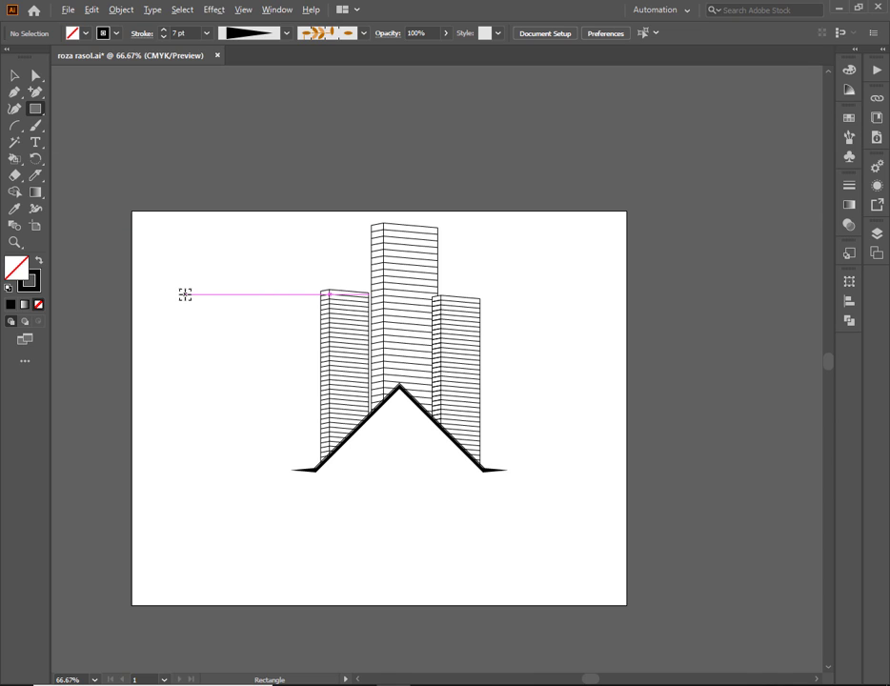
drag(173, 284, 261, 379)
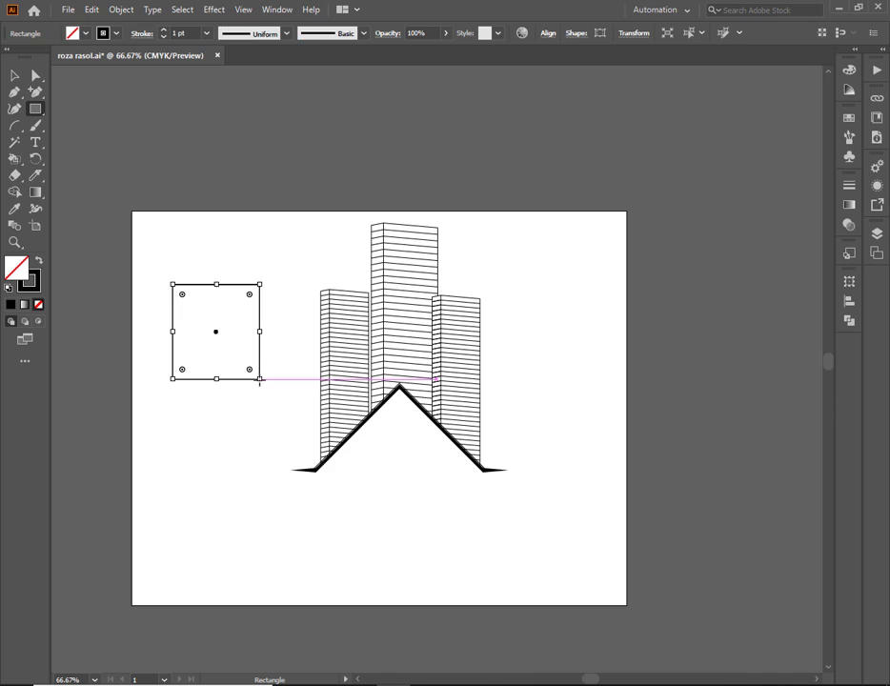
click(39, 261)
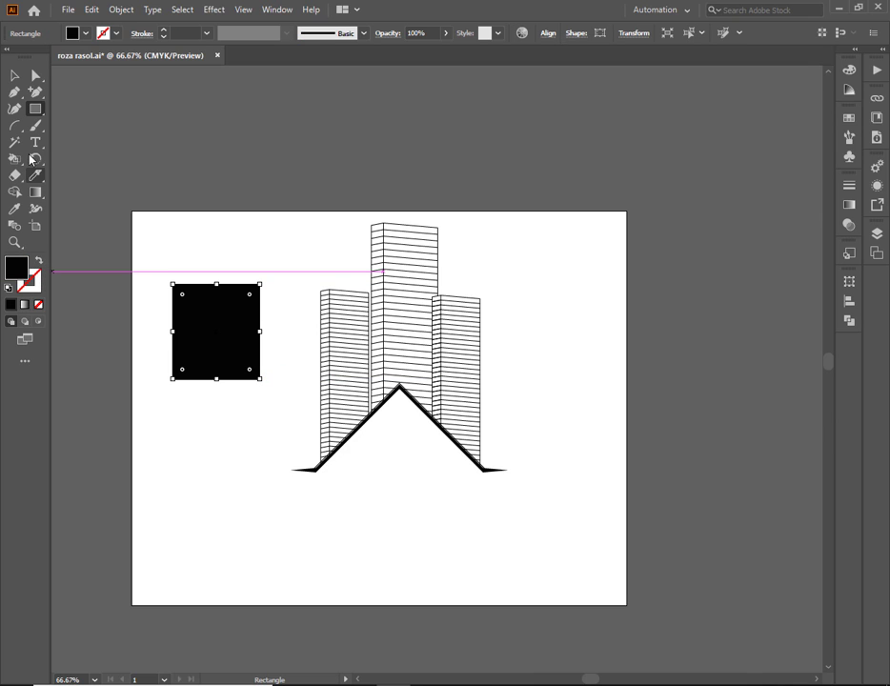
- Draw a horizontal line above the black rectangle with no fill and a white 3 pt stroke
drag(35, 110, 99, 178)
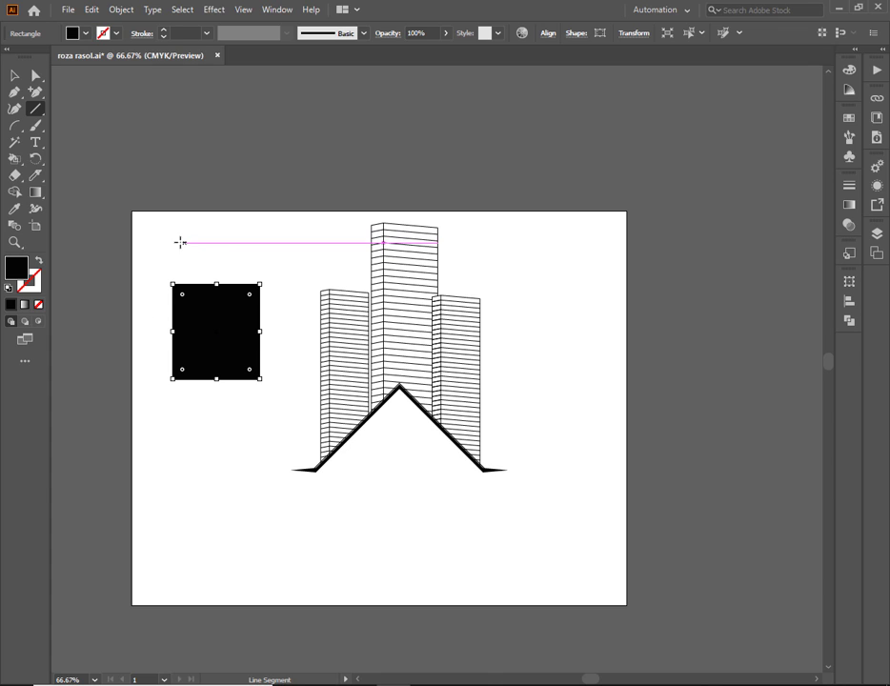
drag(154, 243, 275, 243)
click(8, 286)
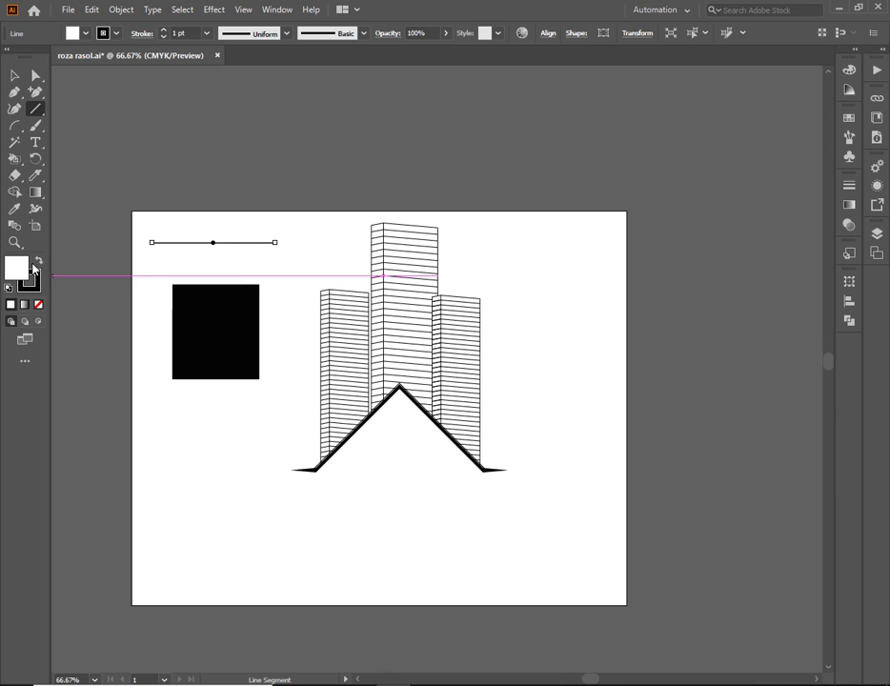
click(38, 260)
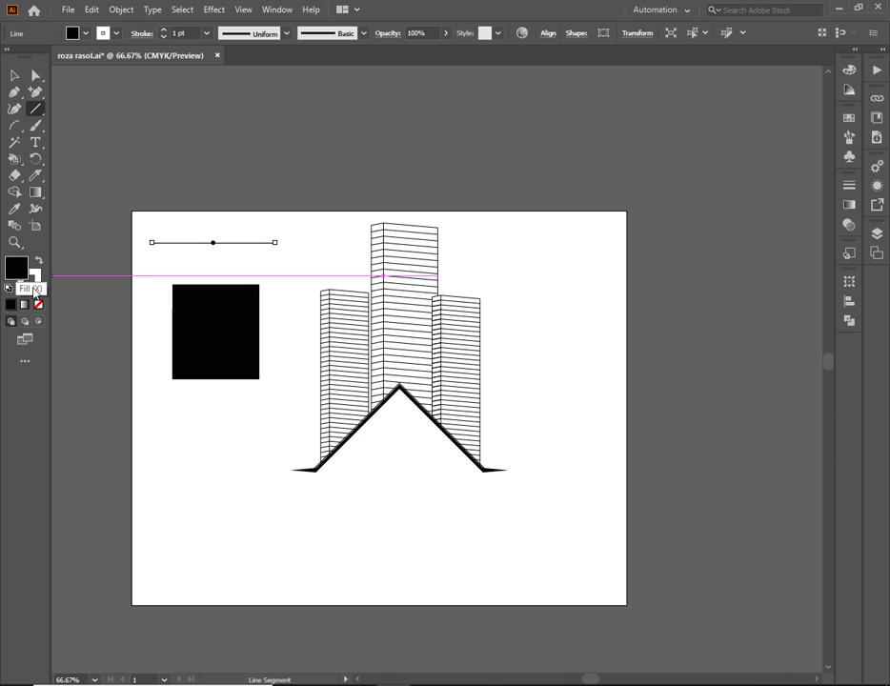
click(38, 304)
click(14, 75)
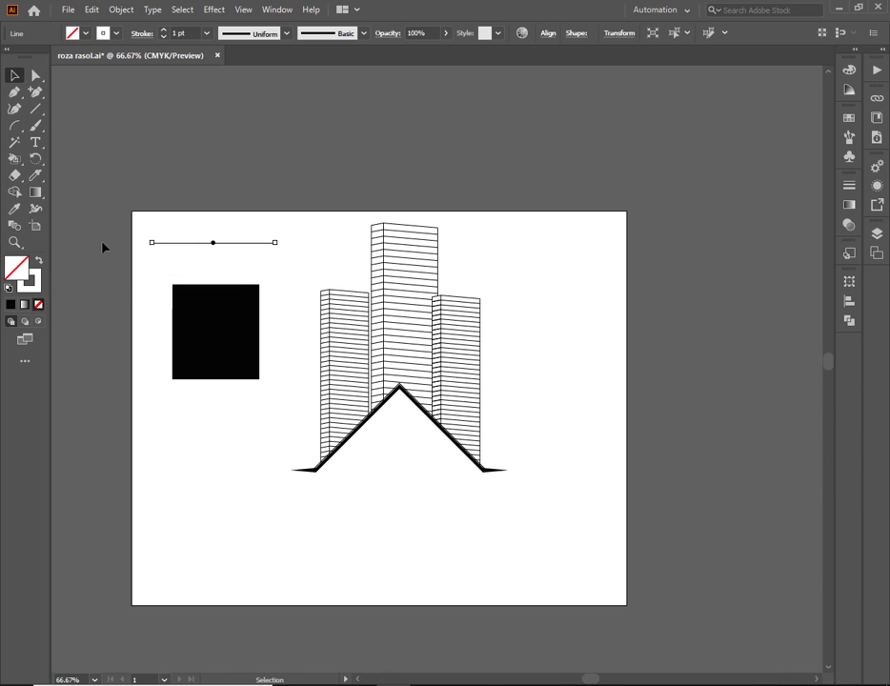
click(164, 29)
click(164, 29)
- Rotate the white line to vertical and centre it across the black rectangle, splitting it into two halves
mouse_move(214, 244)
mouse_down()
mouse_move(209, 271)
mouse_move(220, 338)
mouse_move(218, 268)
mouse_up()
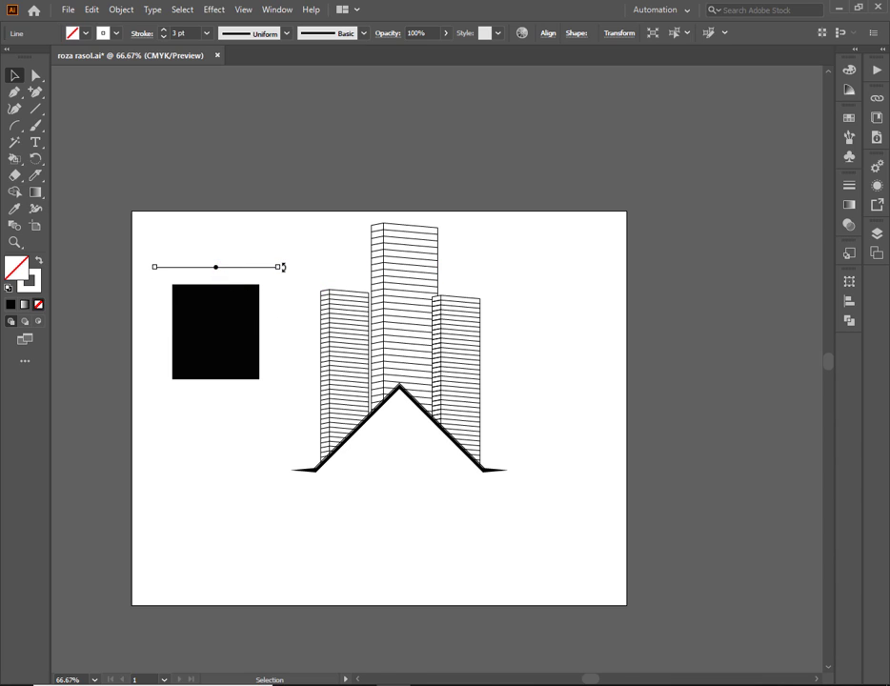
drag(280, 267, 218, 330)
drag(271, 254, 158, 425)
click(227, 234)
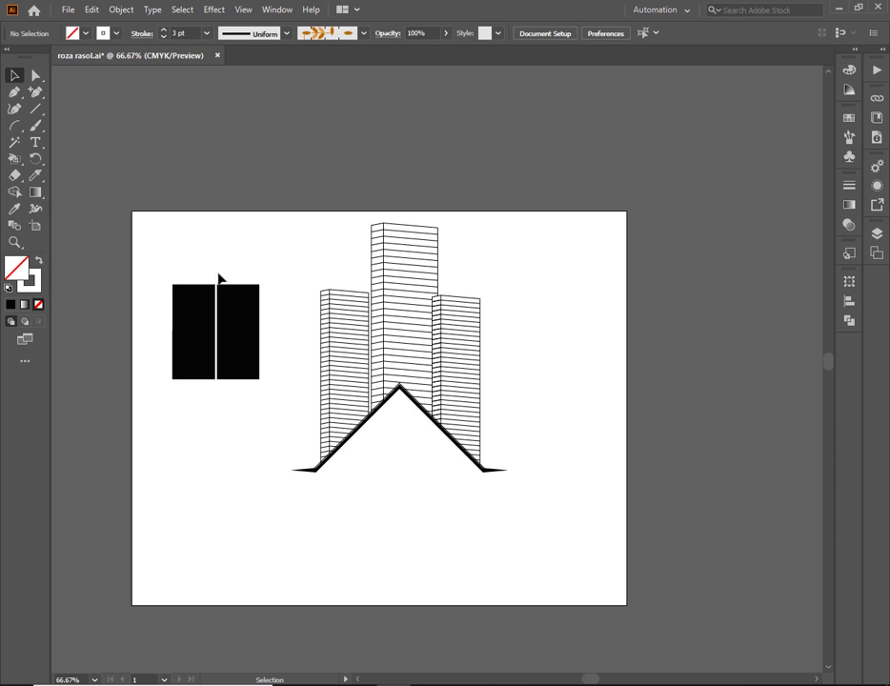
- Duplicate the vertical white line as a horizontal one and centre it across the middle of the rectangle
click(216, 278)
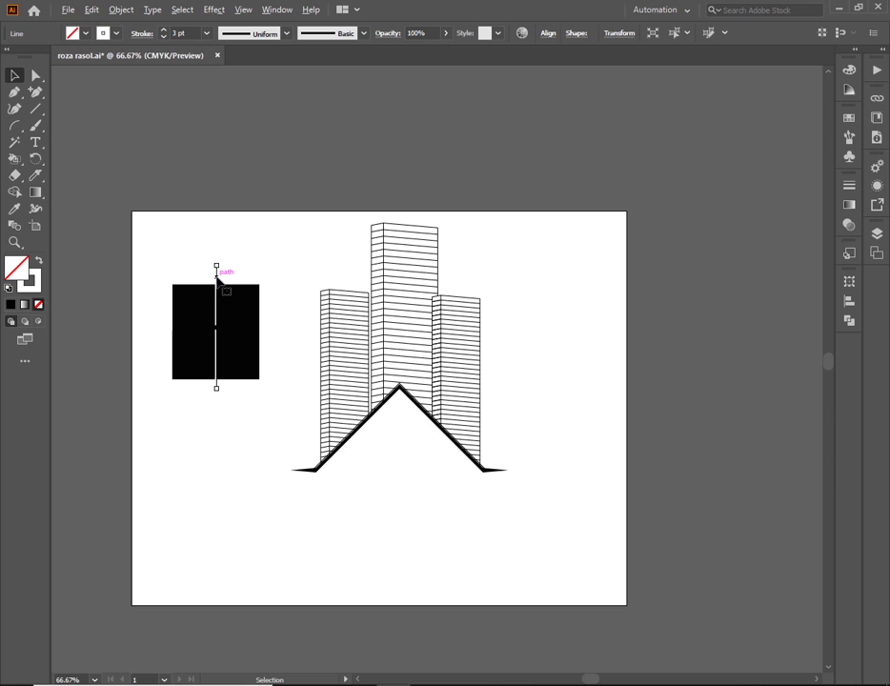
drag(217, 276, 245, 335)
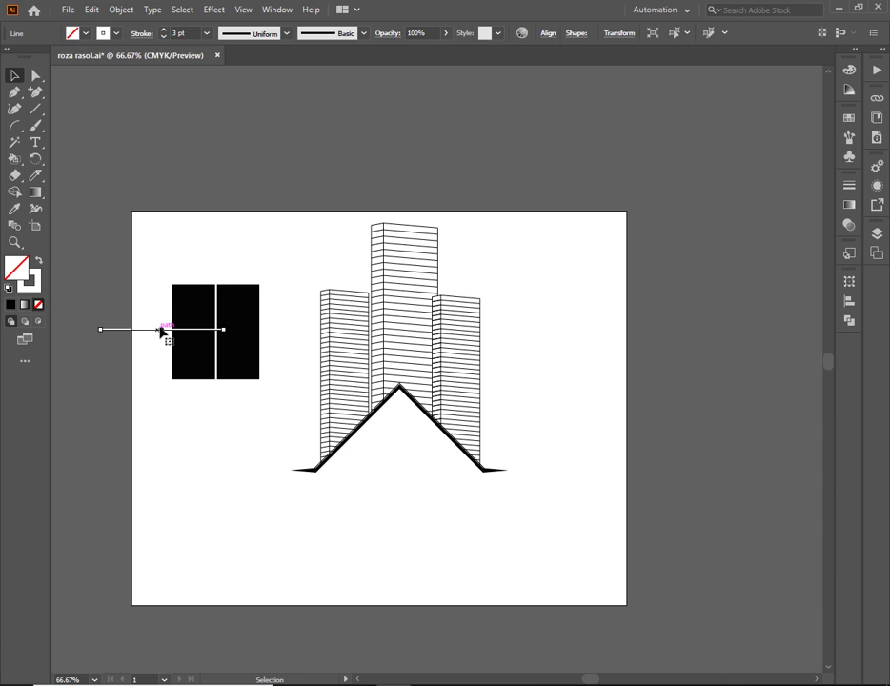
drag(162, 330, 218, 330)
click(235, 249)
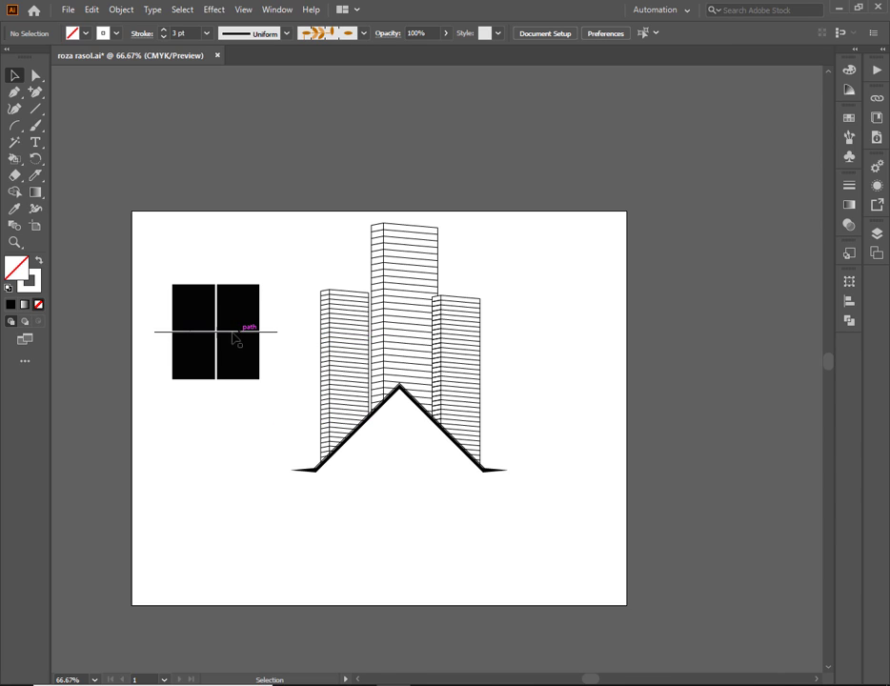
- Select both crossing white lines and expand their fill and stroke into shapes
click(227, 333)
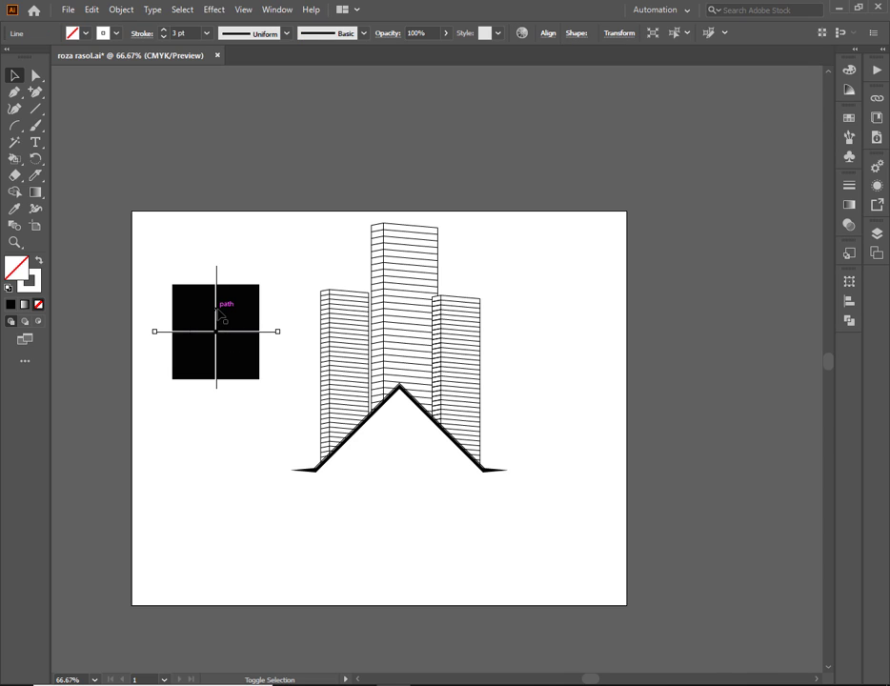
shift+click(218, 311)
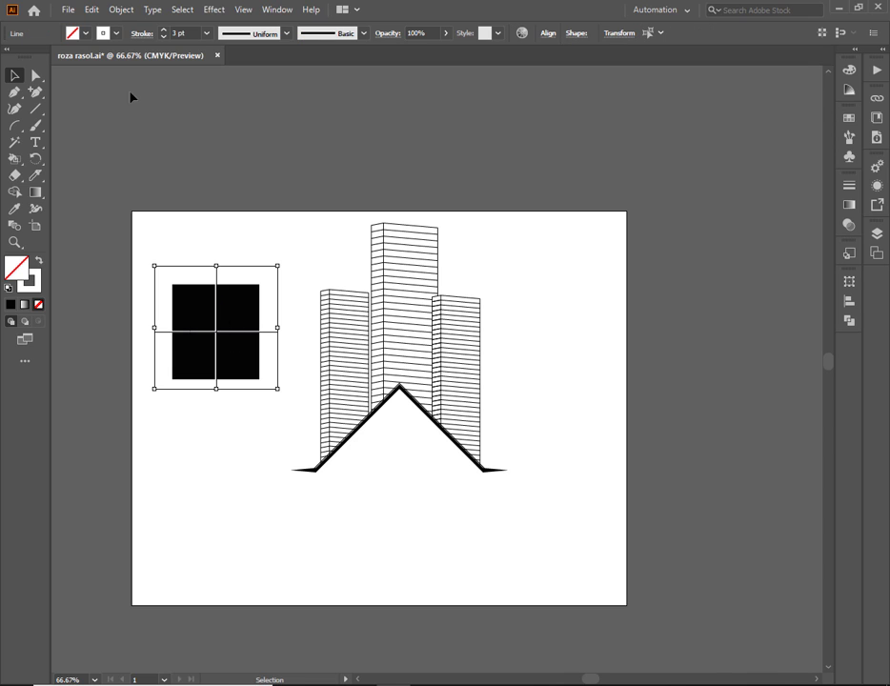
click(121, 10)
click(119, 172)
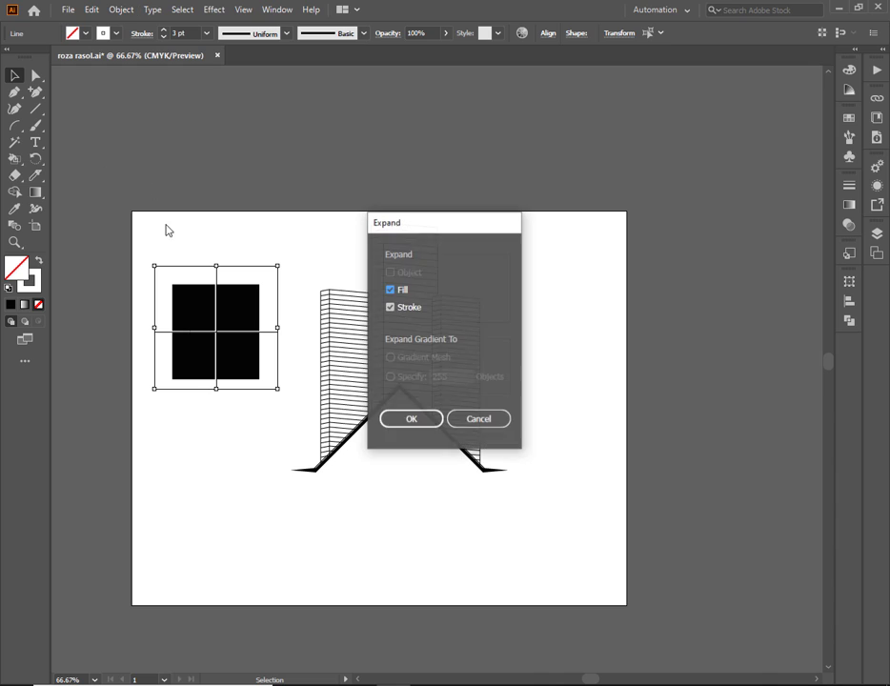
click(412, 420)
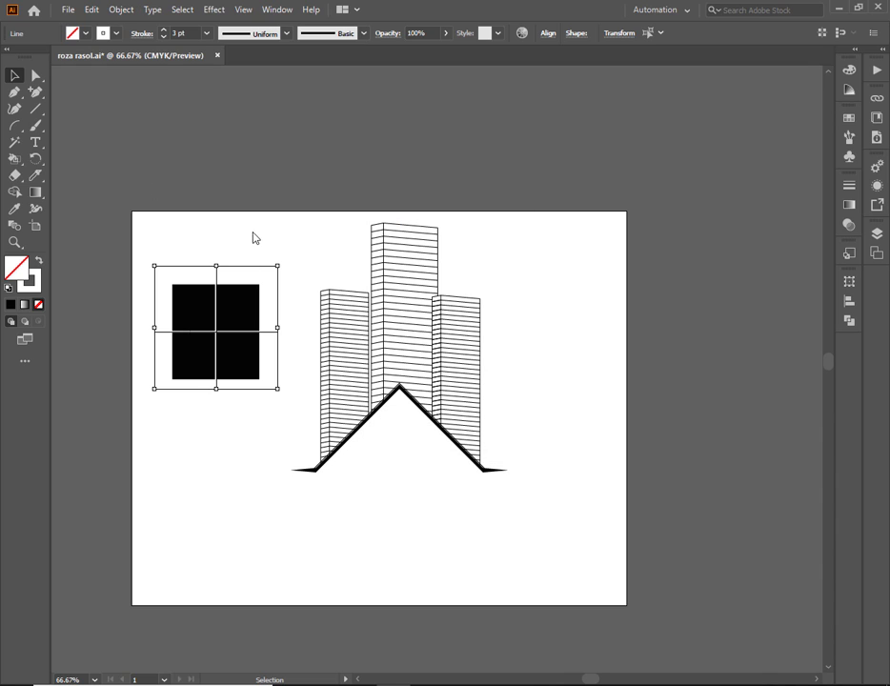
click(280, 245)
- Subtract the crossing bars from the black rectangle with Minus Front and ungroup the result into separate panes
drag(267, 244, 180, 414)
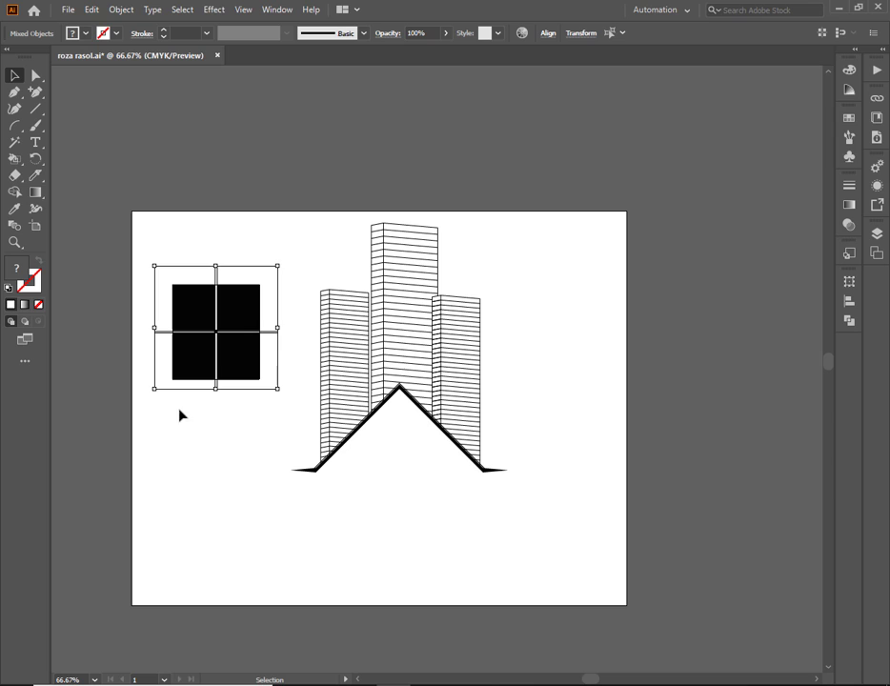
click(847, 321)
click(713, 313)
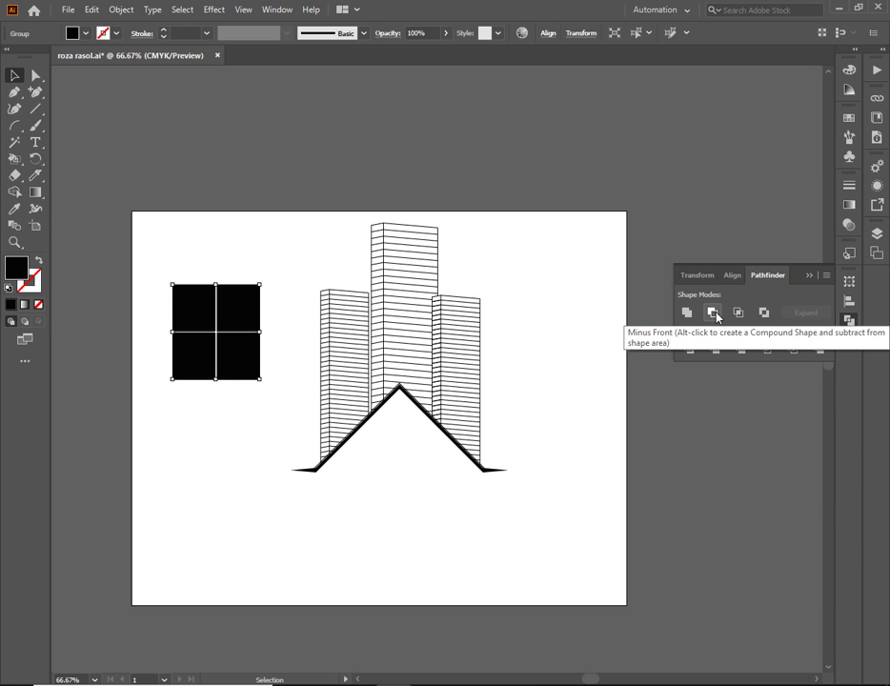
click(259, 440)
click(193, 312)
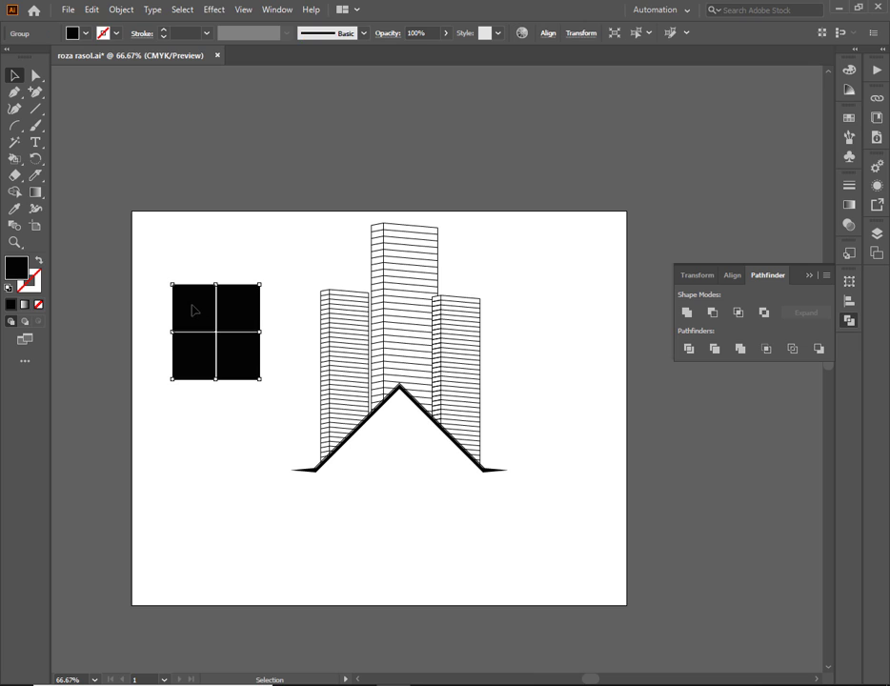
right_click(192, 311)
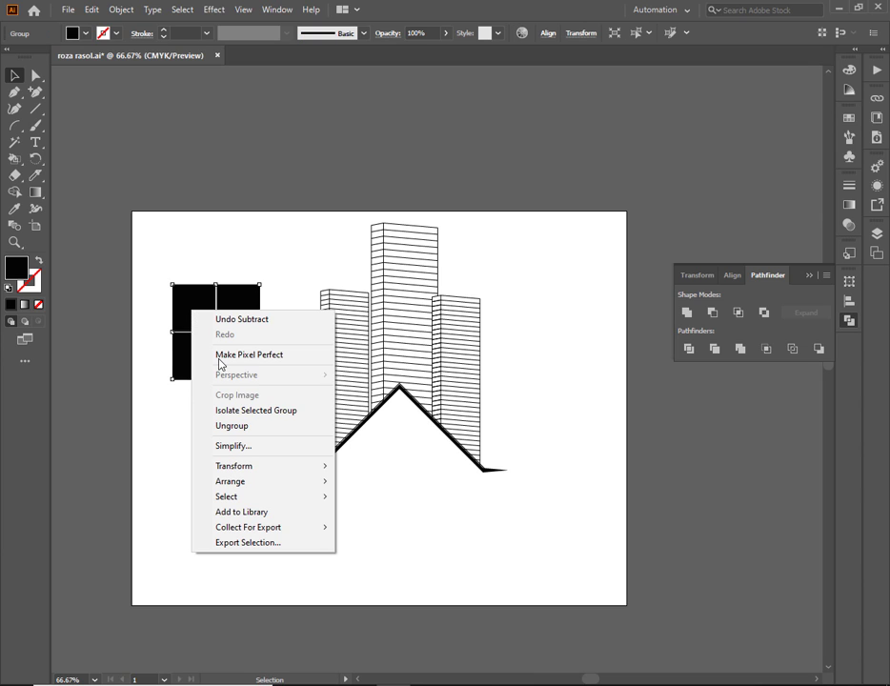
click(231, 426)
click(228, 454)
- Round the outer upper corners of the two upper panes fully so they form a semicircular arch
click(241, 309)
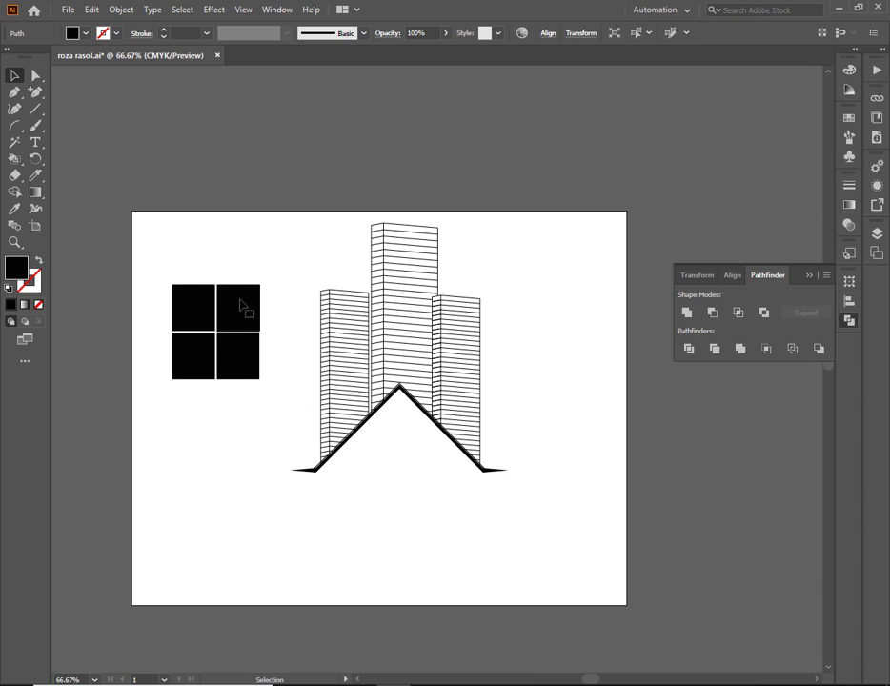
shift+click(194, 311)
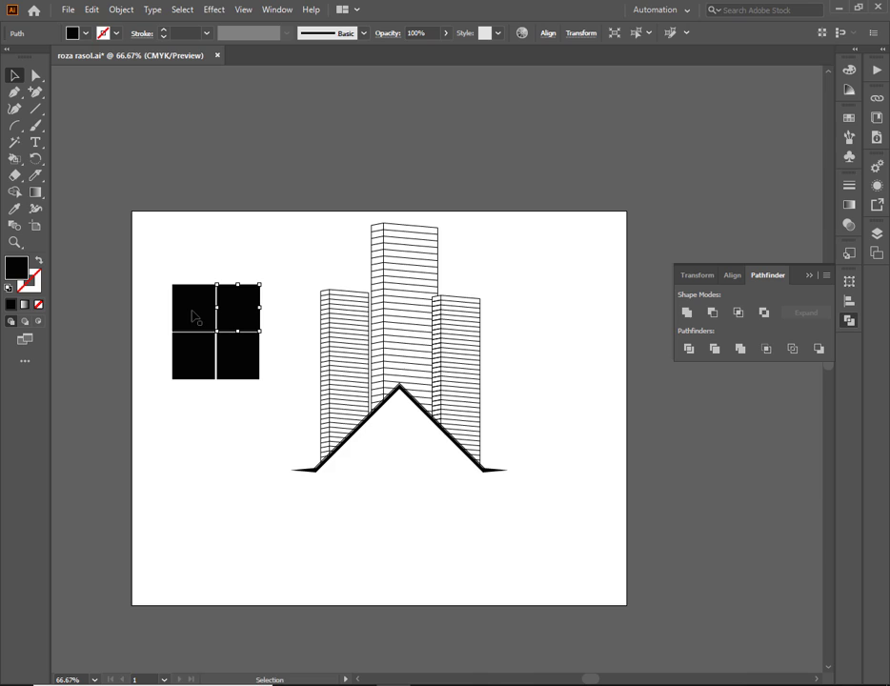
click(35, 77)
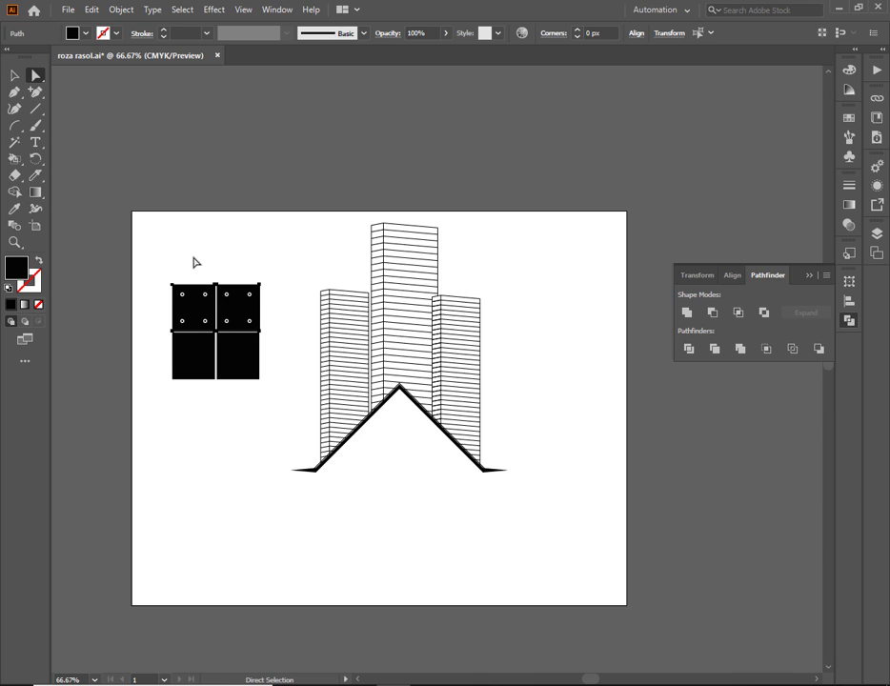
shift+click(250, 297)
drag(183, 297, 208, 342)
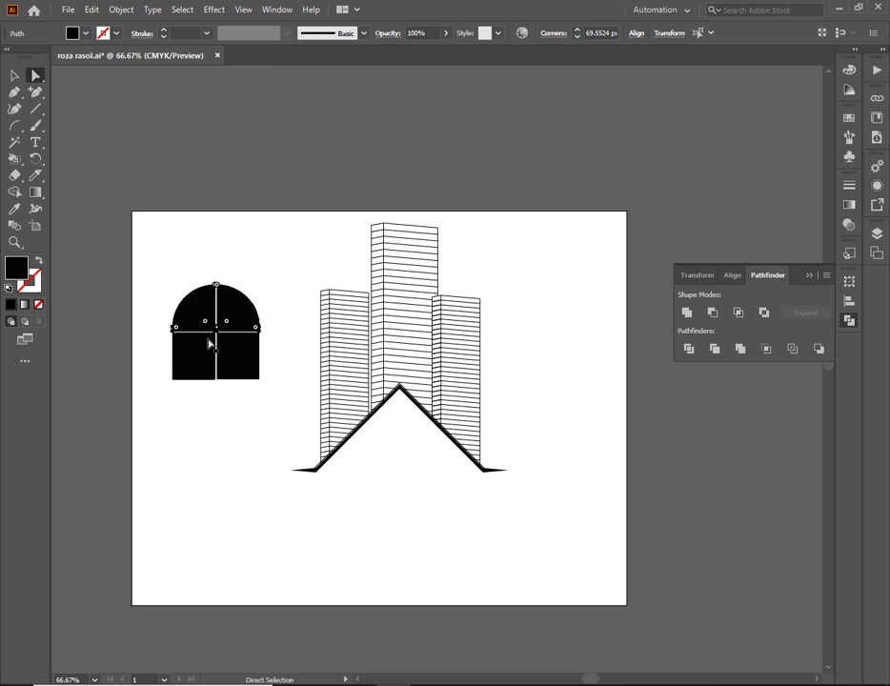
- Place a copy of the arched window under the chevron's peak, scale it down to fit, and delete the large original
click(14, 75)
drag(258, 255, 177, 392)
drag(238, 357, 420, 493)
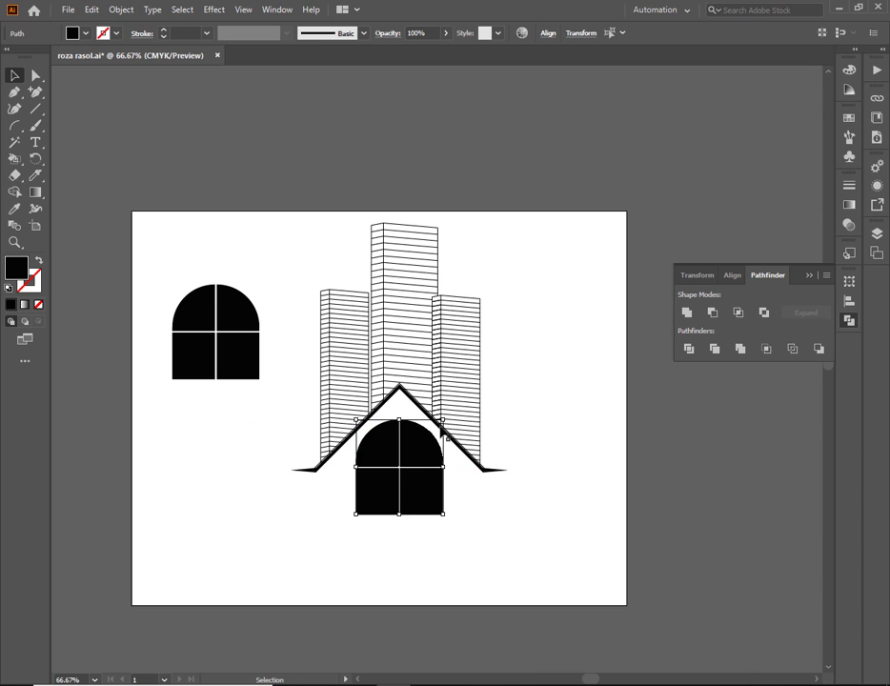
drag(444, 420, 411, 436)
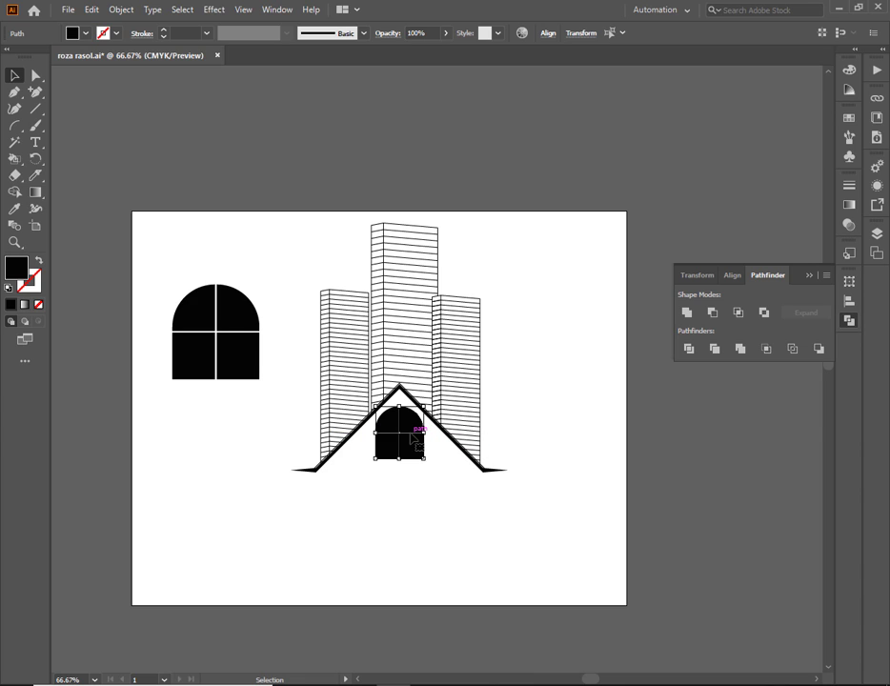
click(538, 411)
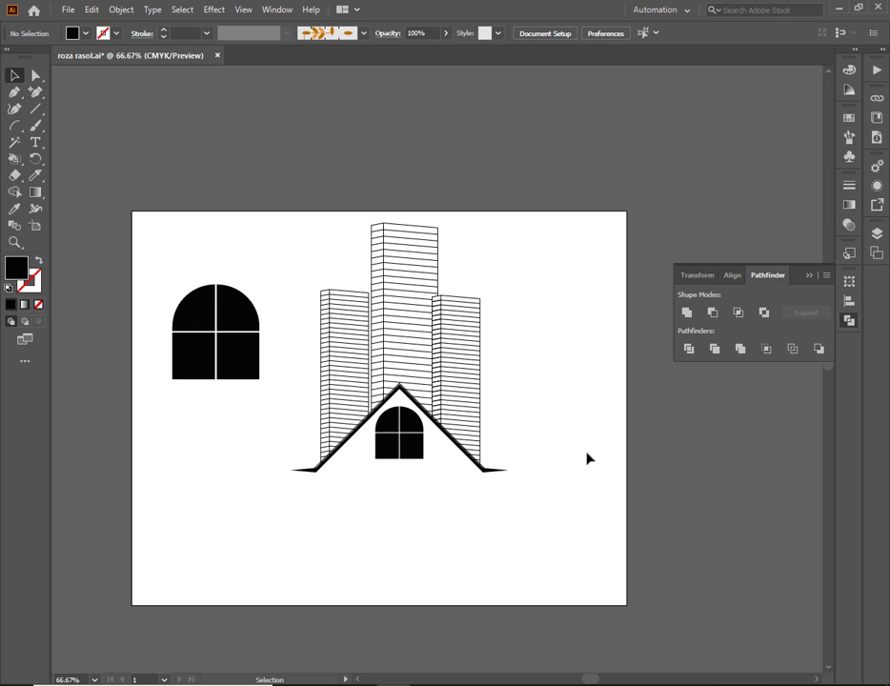
drag(270, 269, 159, 412)
key(Delete)
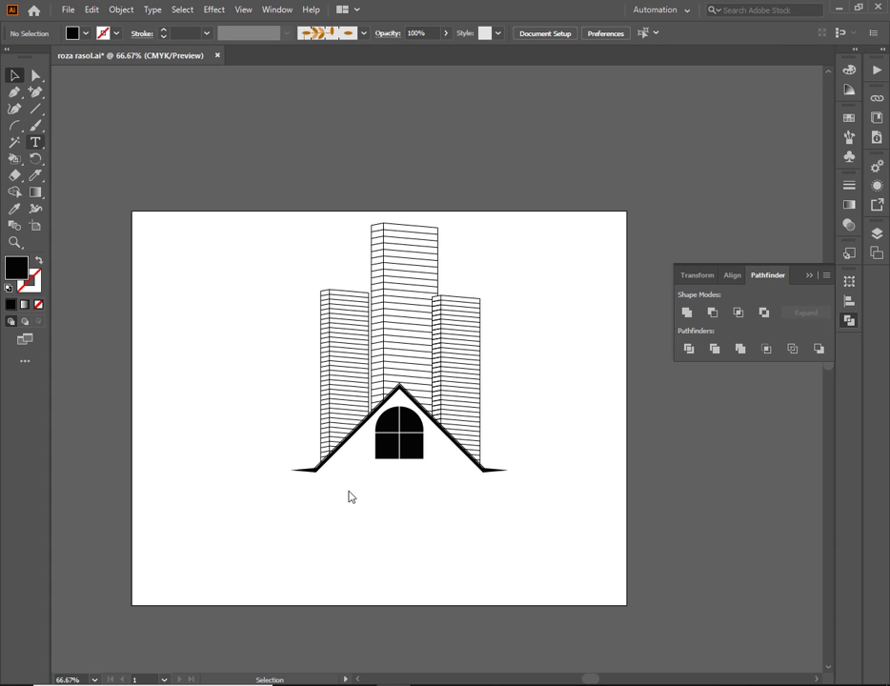
- Create a text area about 229 by 53 px below the window containing "ALI" and "DEPARTMENT" on two lines
click(38, 146)
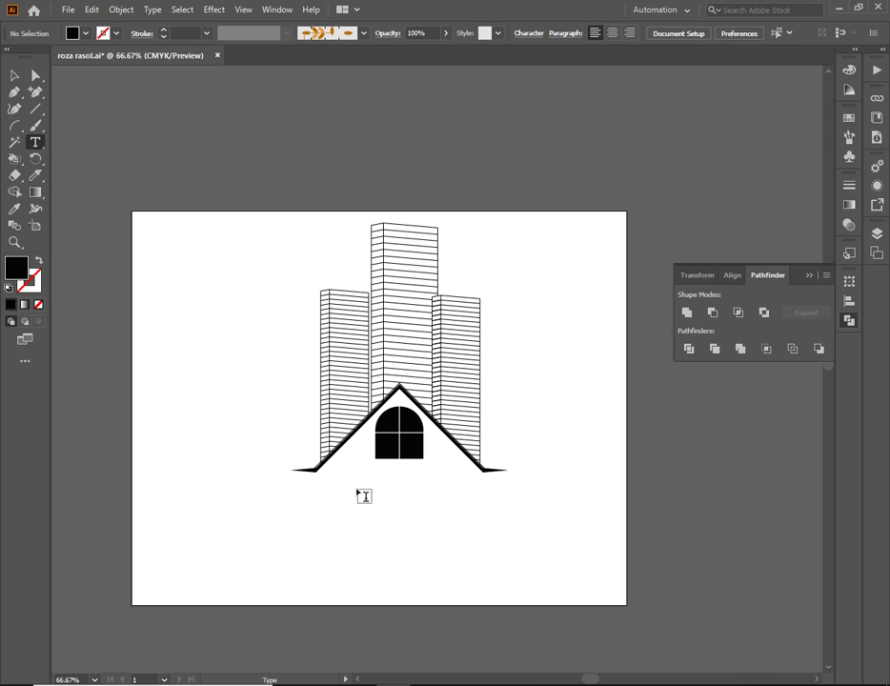
drag(333, 478, 472, 513)
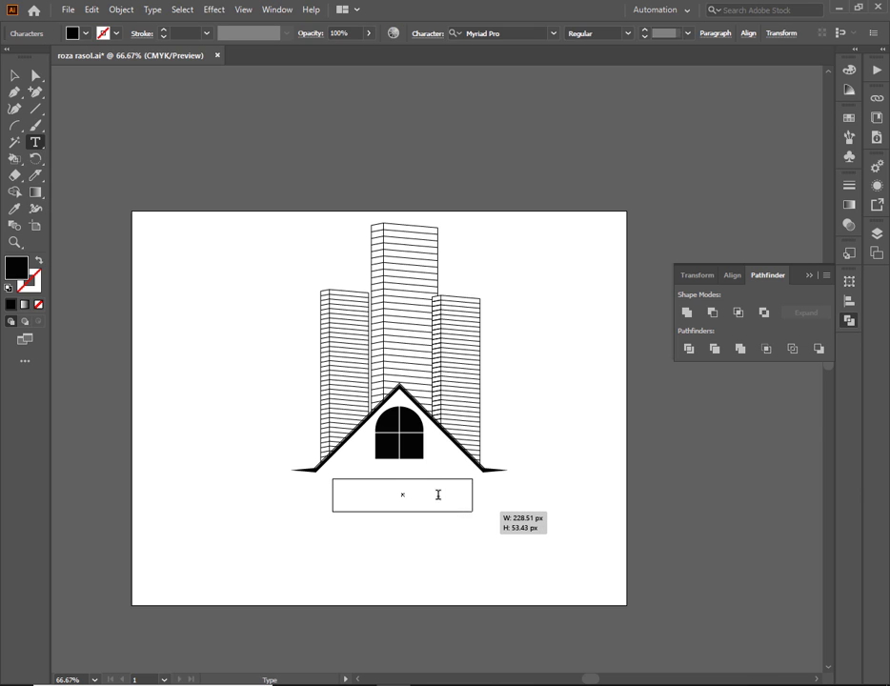
key(BackSpace)
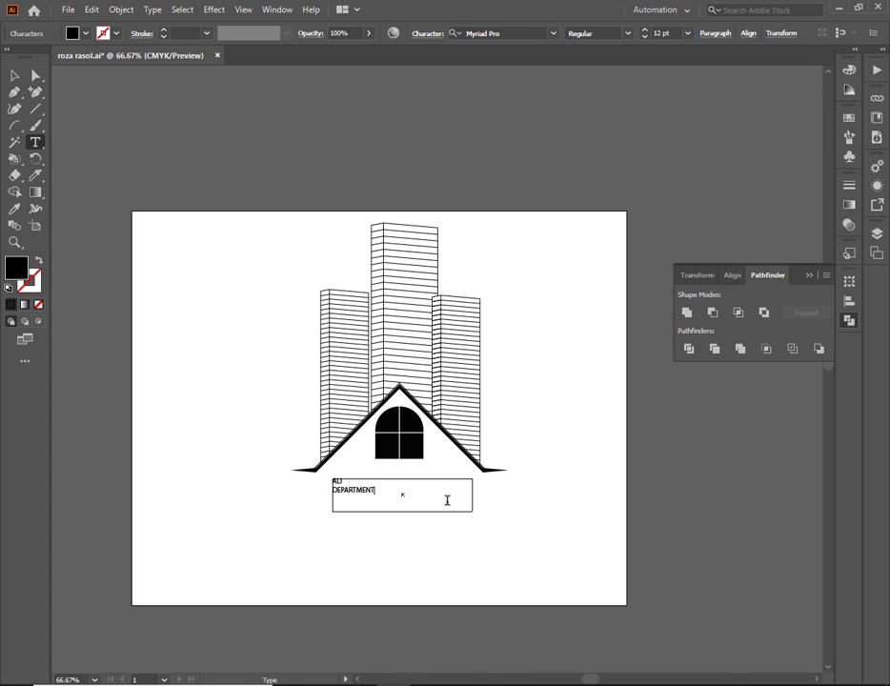
- Centre-align the whole two-line text and set its font size to 27 pt
key(ctrl+a)
click(710, 36)
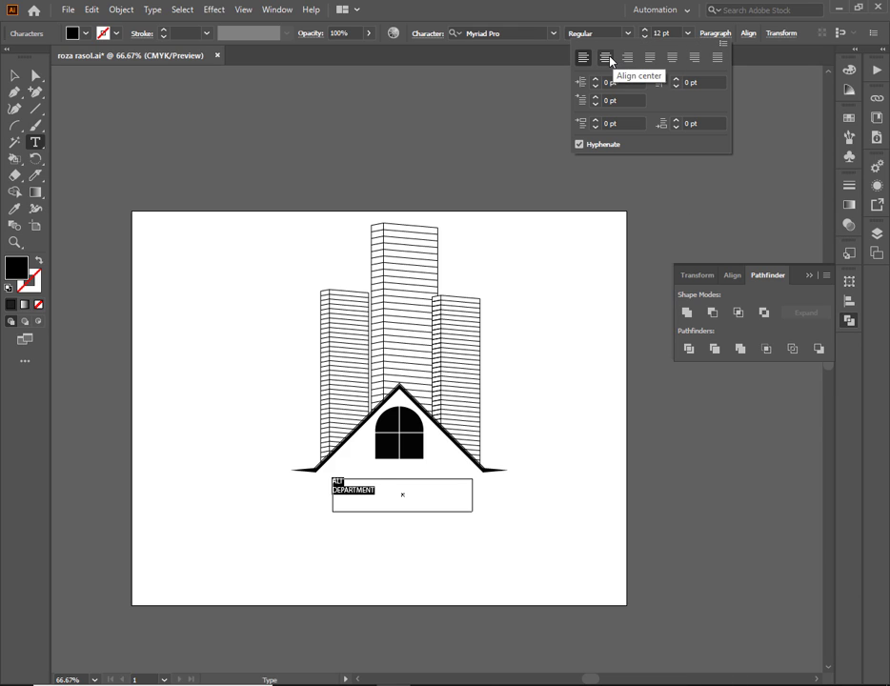
click(605, 57)
click(645, 30)
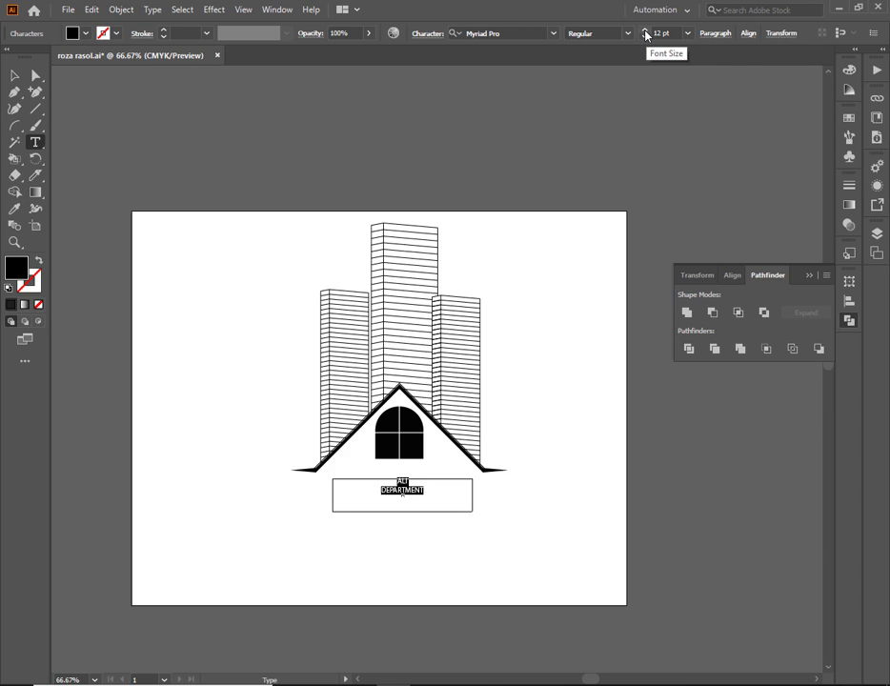
click(645, 32)
click(645, 31)
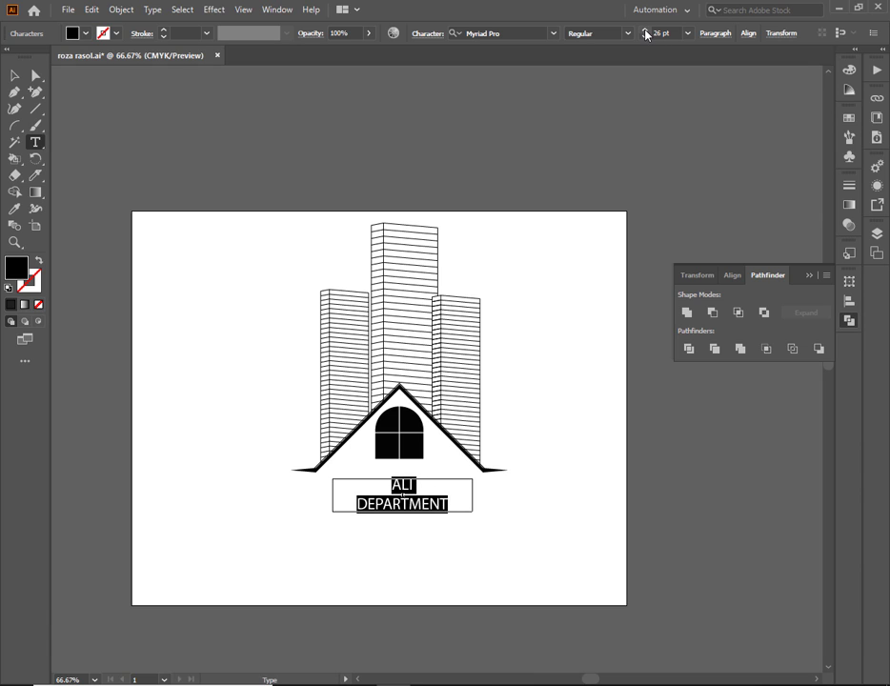
click(645, 32)
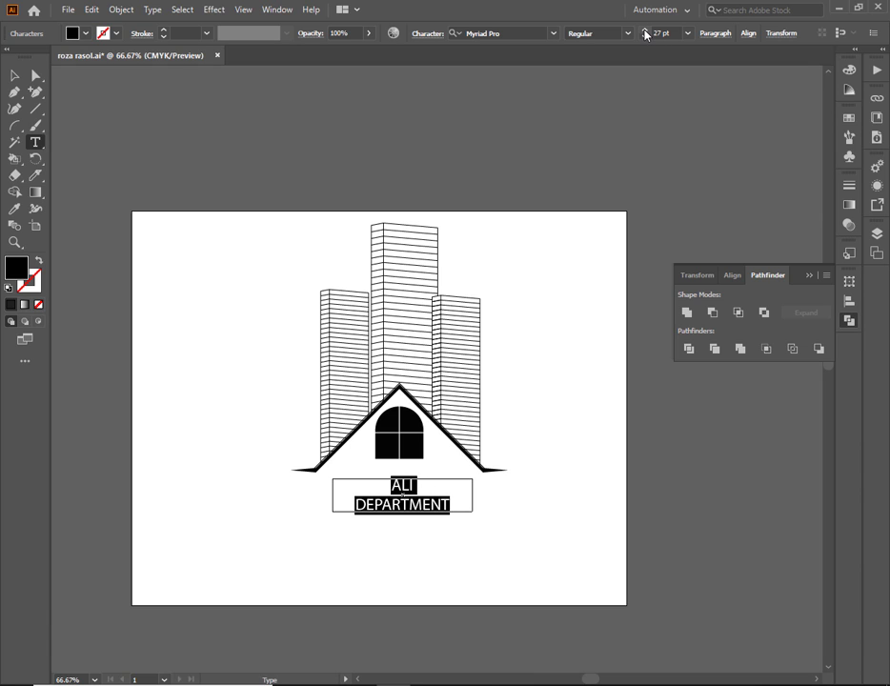
- Change the text's font to Clarendon Blk BT Black and set its size to 33 pt
click(553, 33)
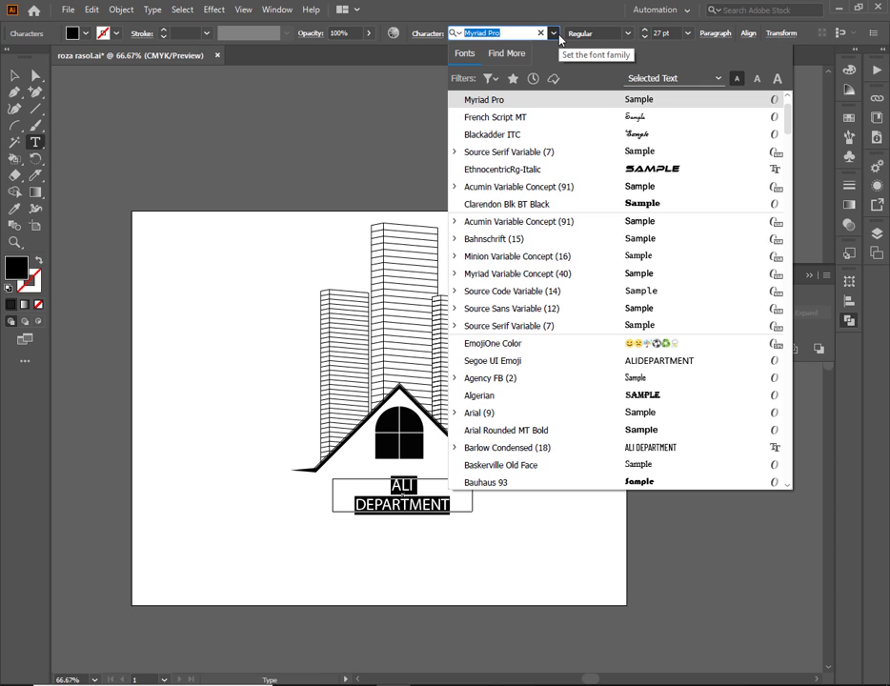
click(602, 205)
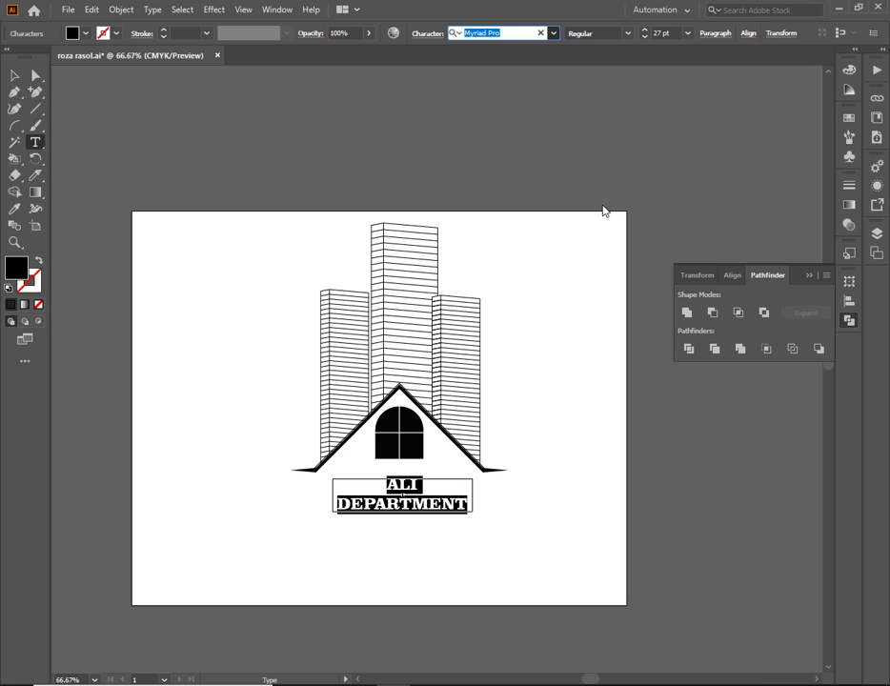
click(646, 30)
click(646, 30)
click(646, 30)
click(646, 29)
click(645, 30)
click(646, 30)
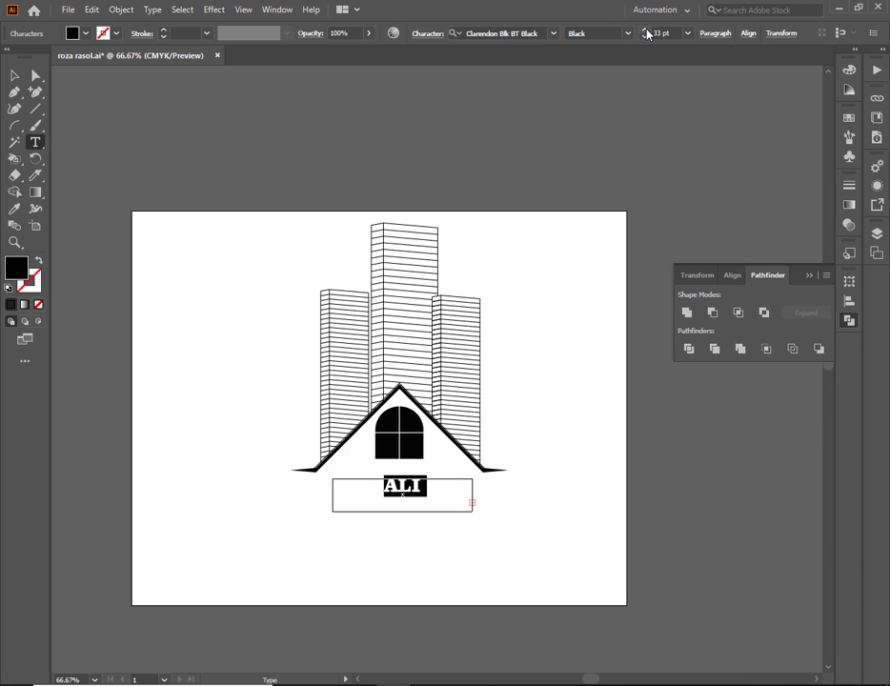
- Increase the font size of the selected title text to 41 pt
click(646, 30)
click(646, 30)
click(646, 29)
click(646, 30)
click(646, 29)
click(645, 30)
click(646, 30)
click(645, 29)
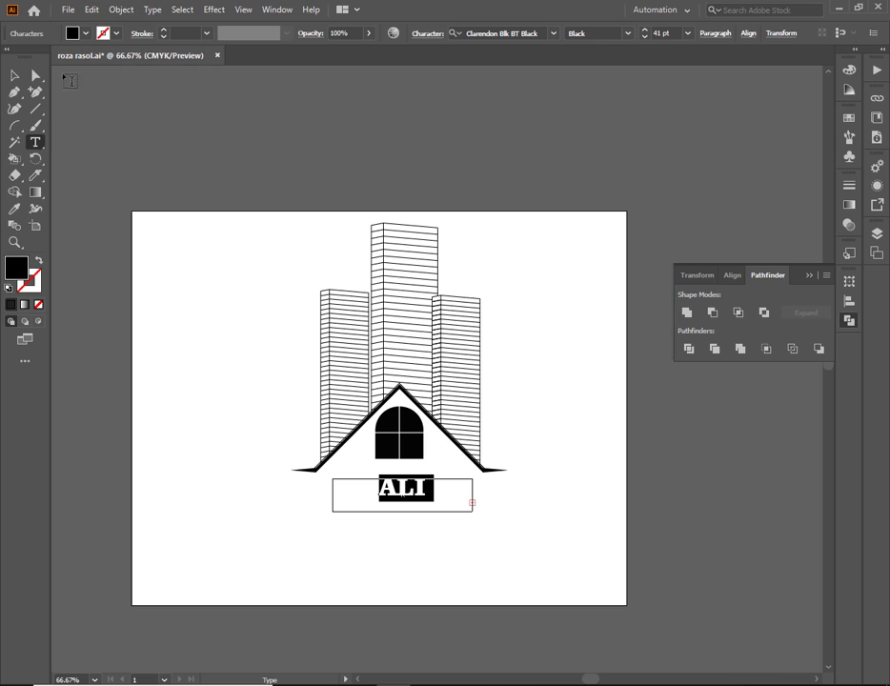
- Enlarge the text frame until both title lines fit, and centre it directly beneath the arched window
click(14, 74)
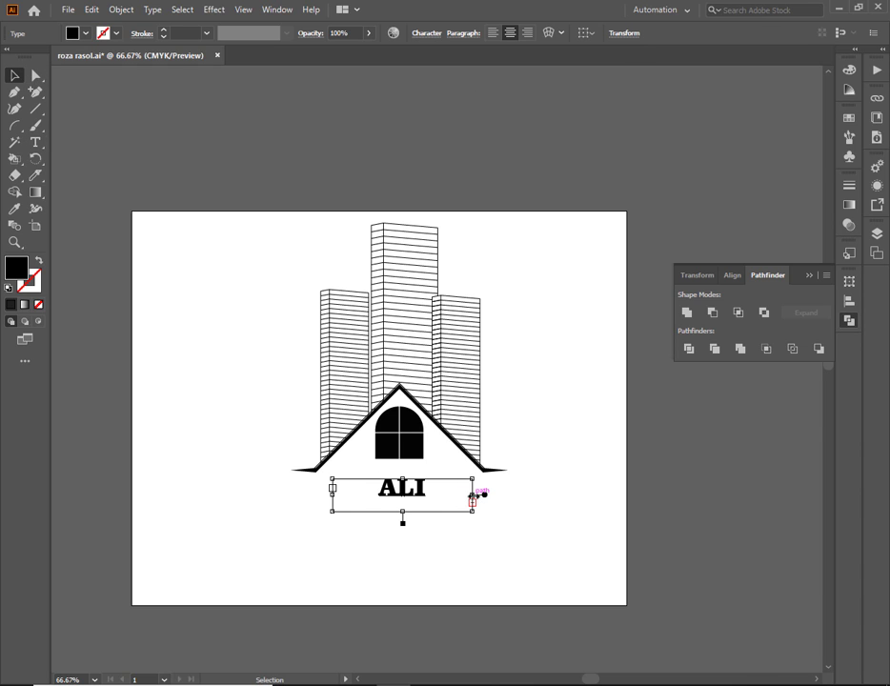
drag(473, 494, 548, 494)
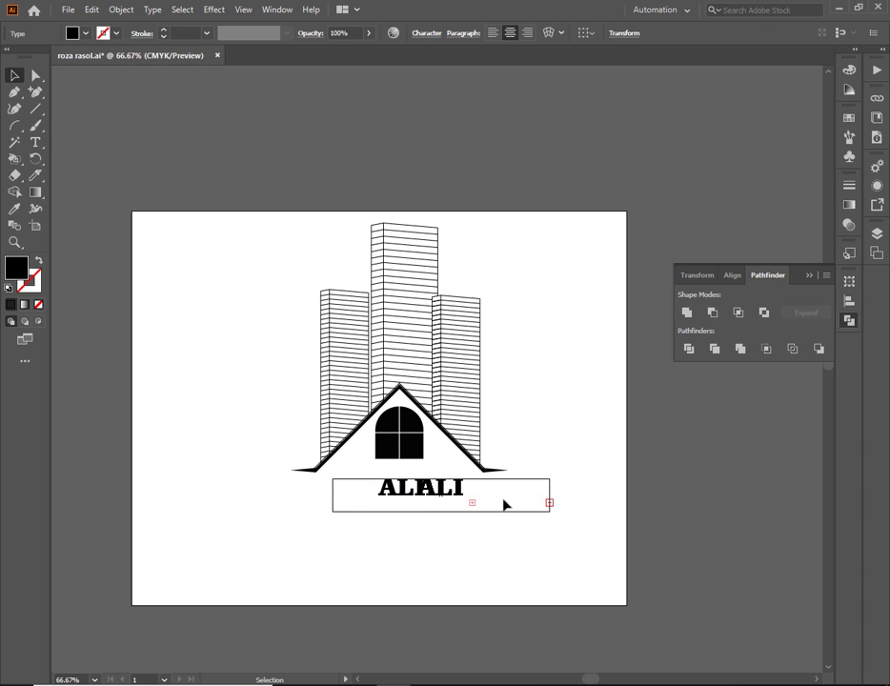
drag(441, 511, 441, 542)
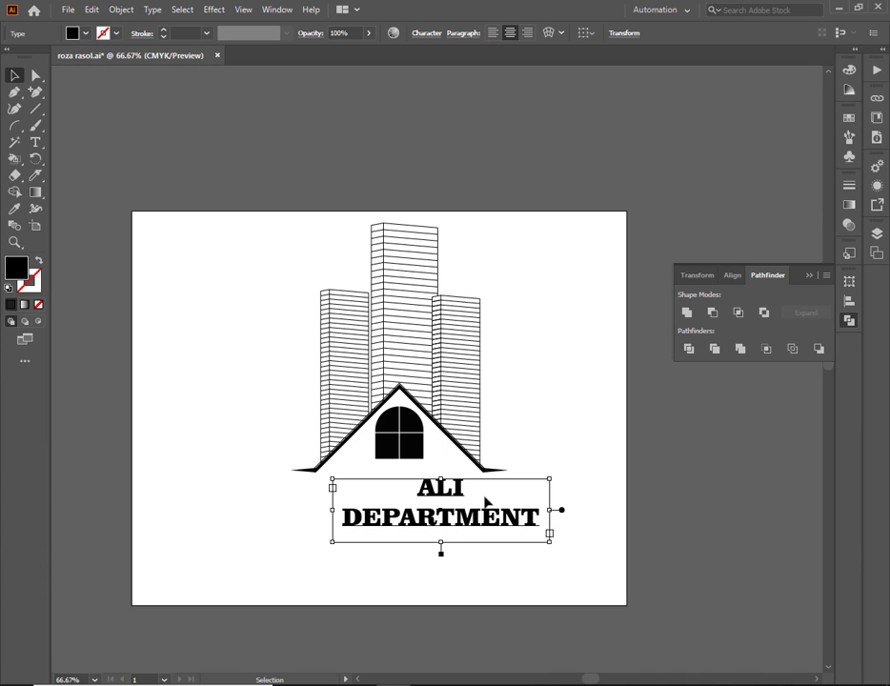
drag(465, 492, 420, 483)
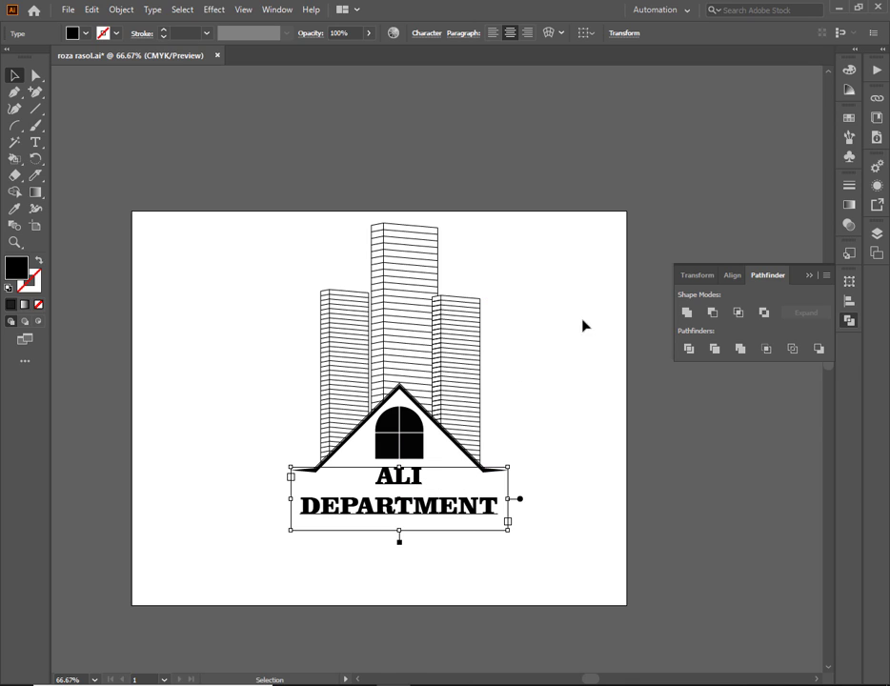
click(606, 363)
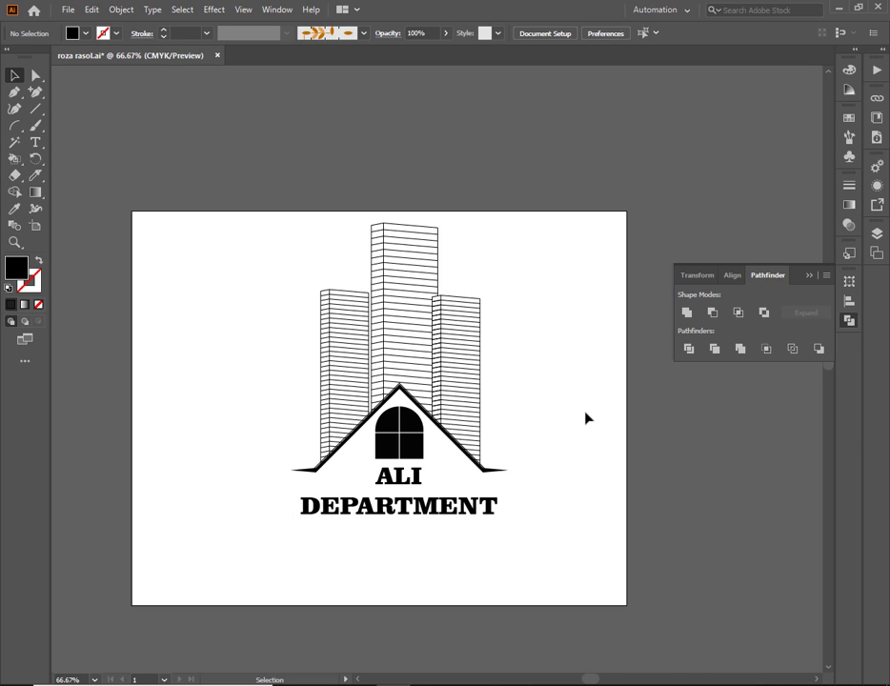